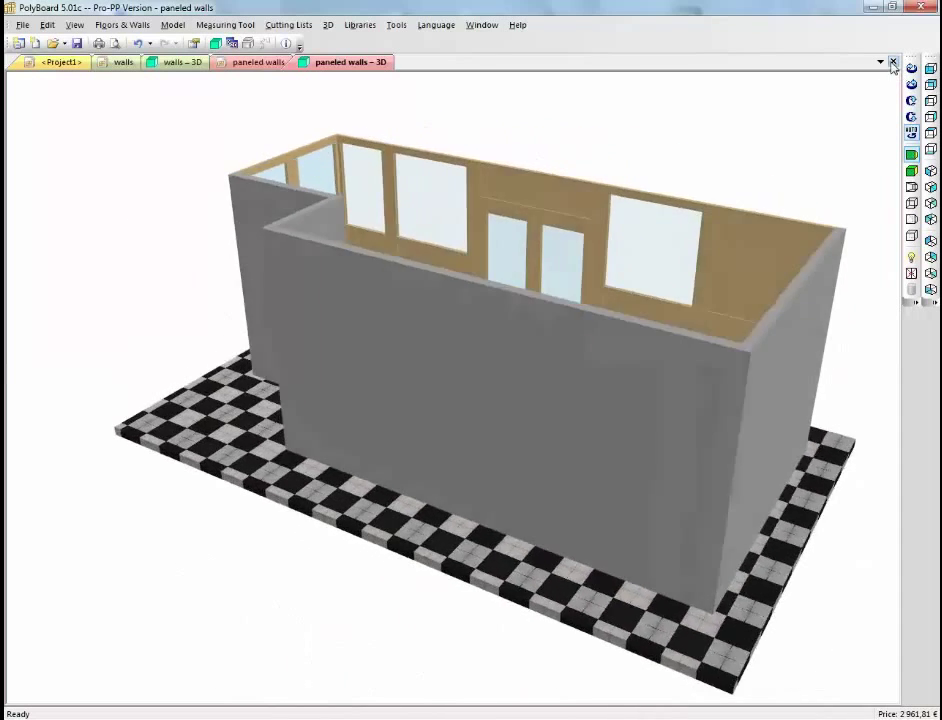
# Close the paneled walls 3D view and its project without saving the changes
pyautogui.click(893, 62)
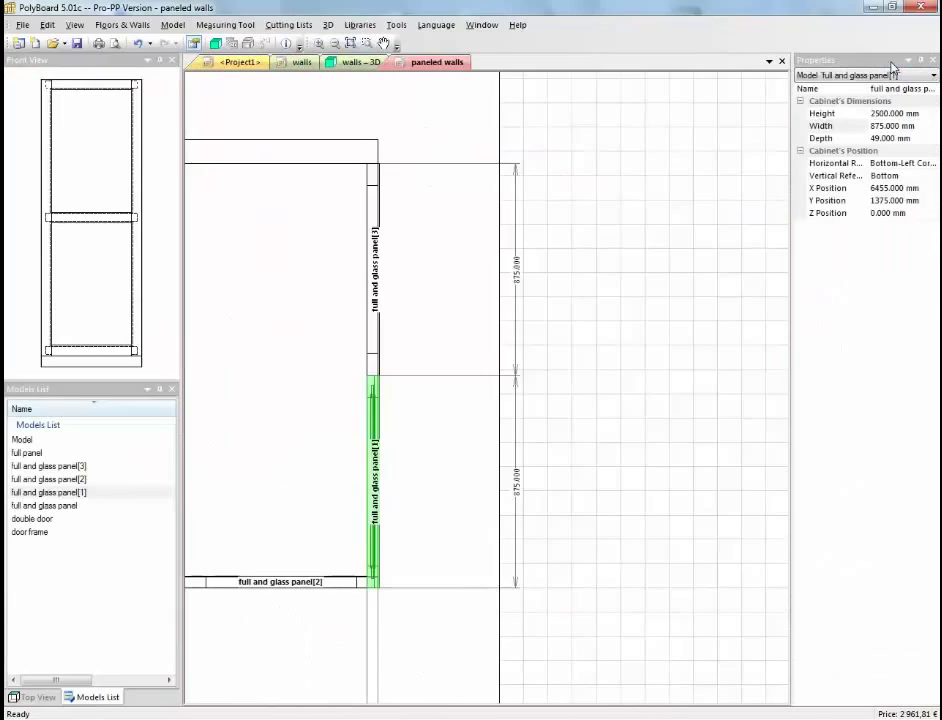
pyautogui.click(782, 62)
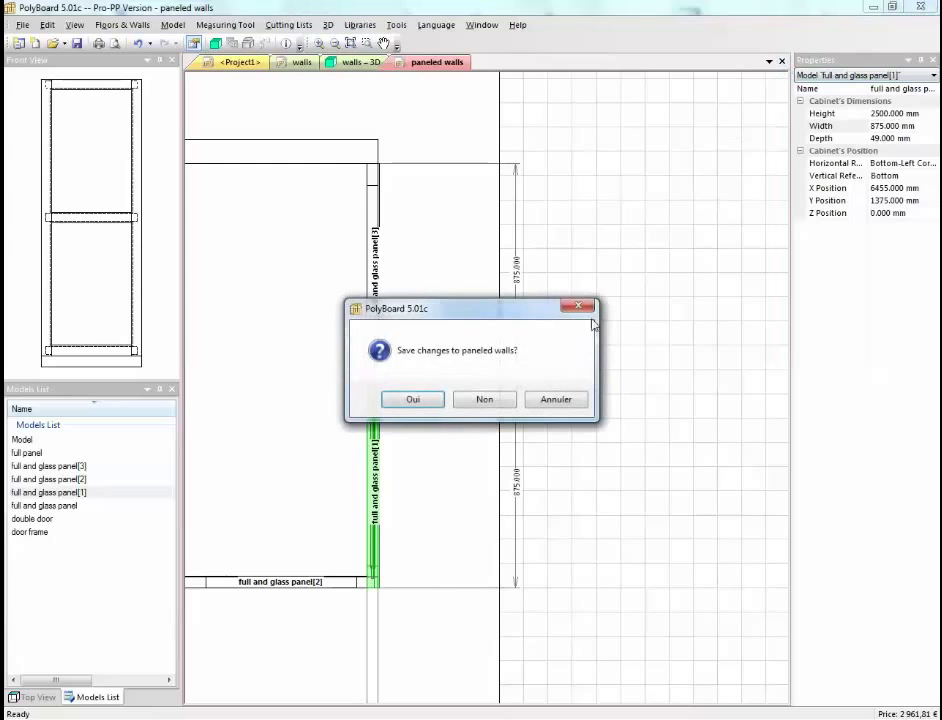
pyautogui.click(484, 399)
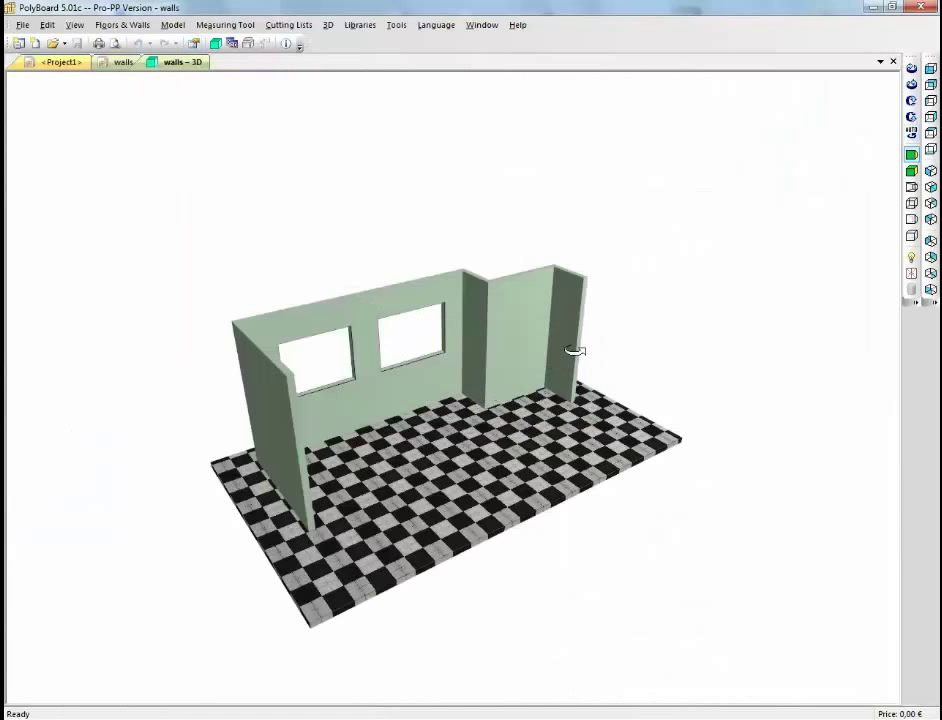
# Inspect the walls project in 3D and in plan, and close the empty Project1
pyautogui.moveTo(486, 442); pyautogui.dragTo(432, 466)
pyautogui.scroll(3, 460, 452)
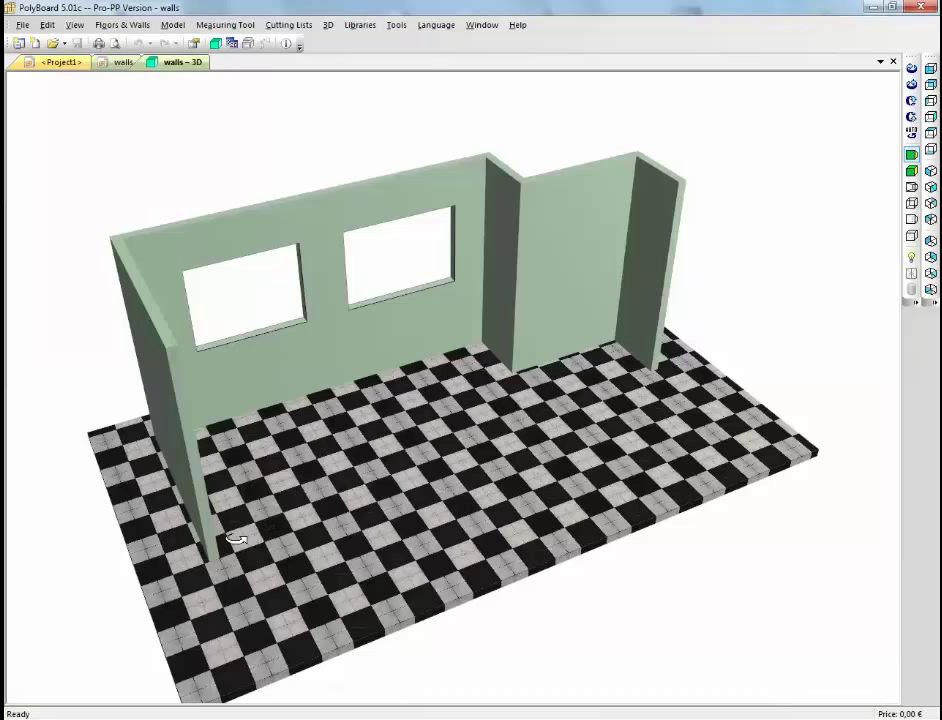
pyautogui.moveTo(330, 522); pyautogui.dragTo(374, 496, button='middle')
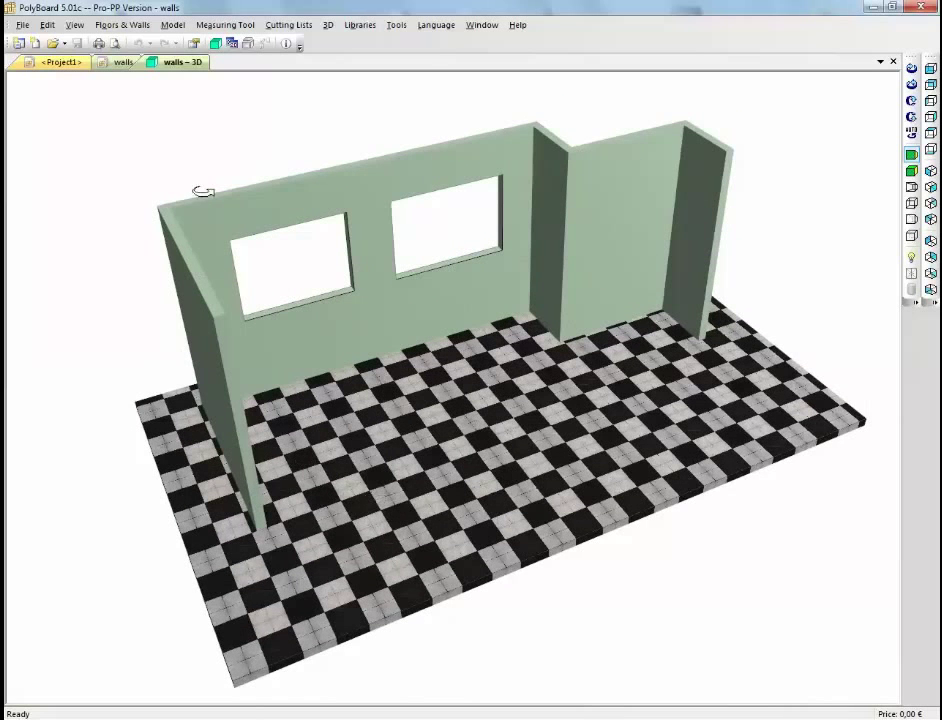
pyautogui.click(123, 62)
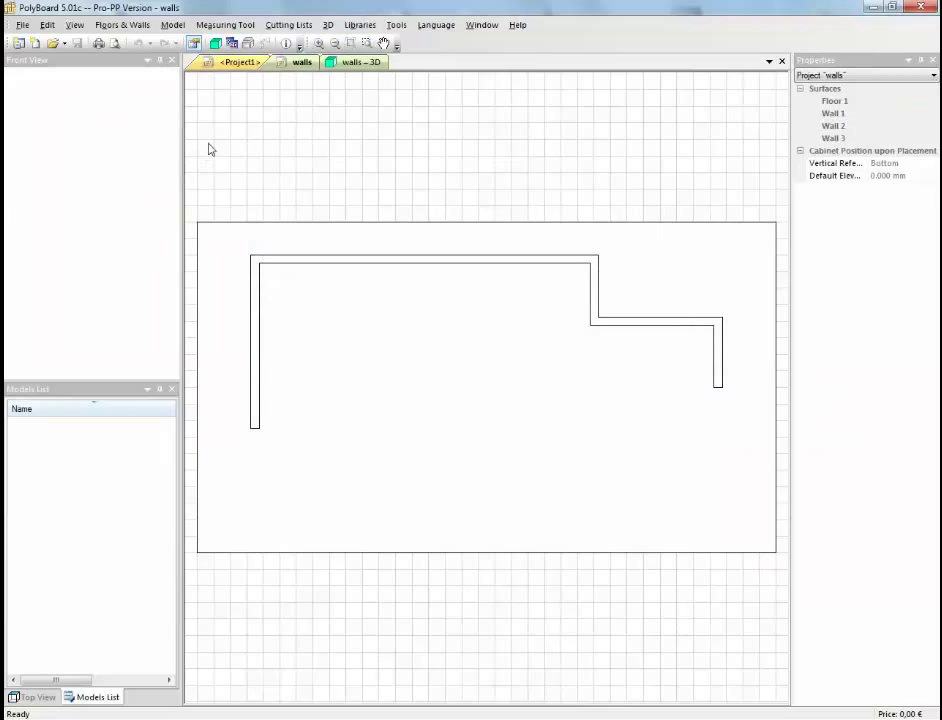
pyautogui.click(230, 65)
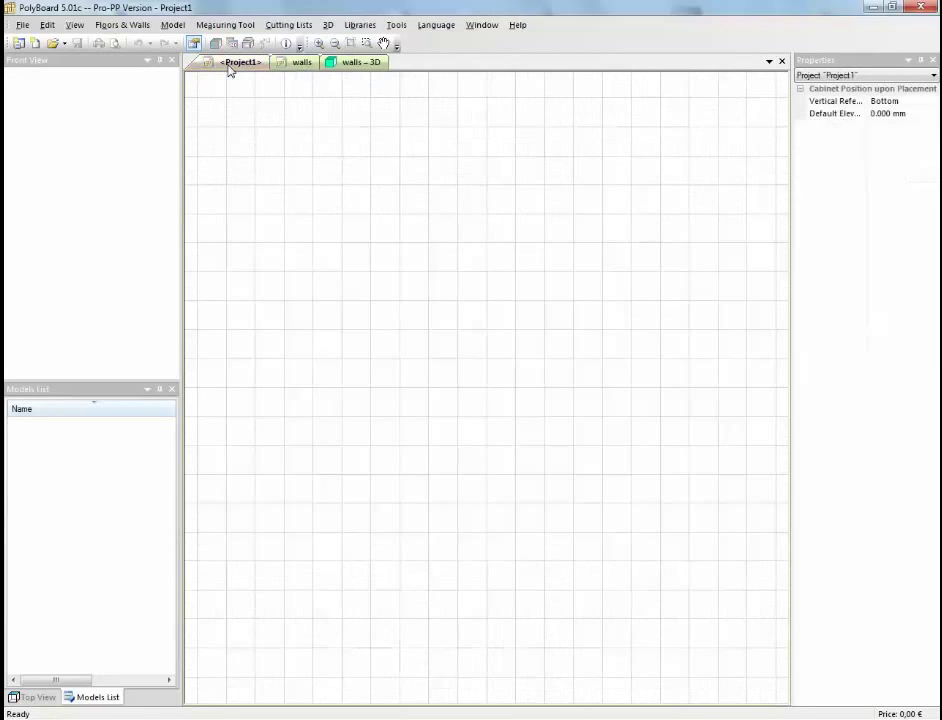
pyautogui.click(782, 61)
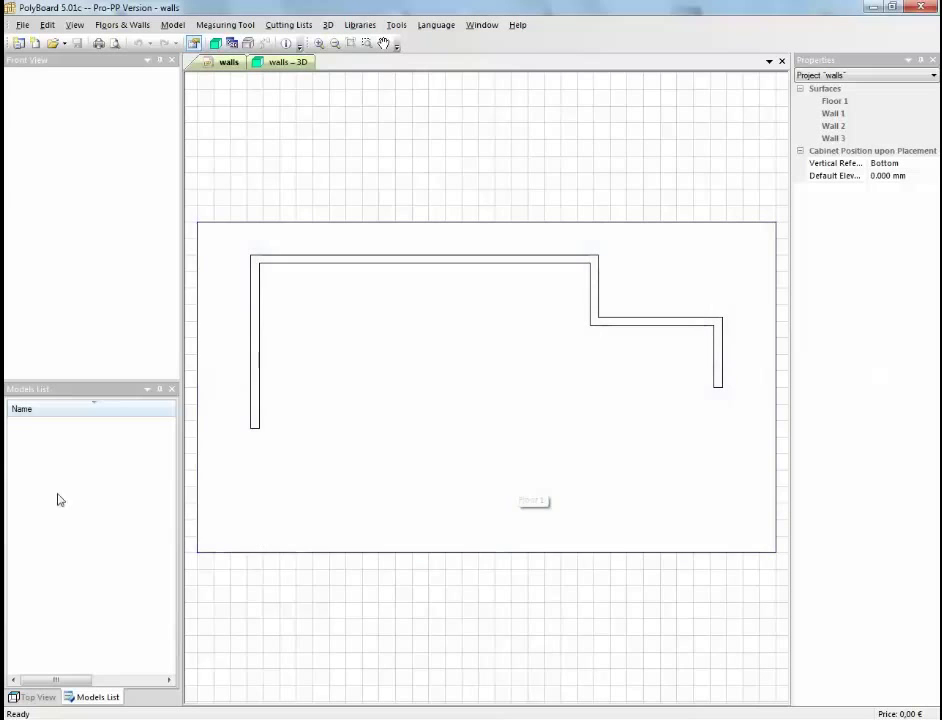
# Add a new Box Cabinet, 2500 mm high, 1200 mm wide and 600 mm deep, to the walls project and open it for editing
pyautogui.rightClick(68, 486)
pyautogui.click(72, 490)
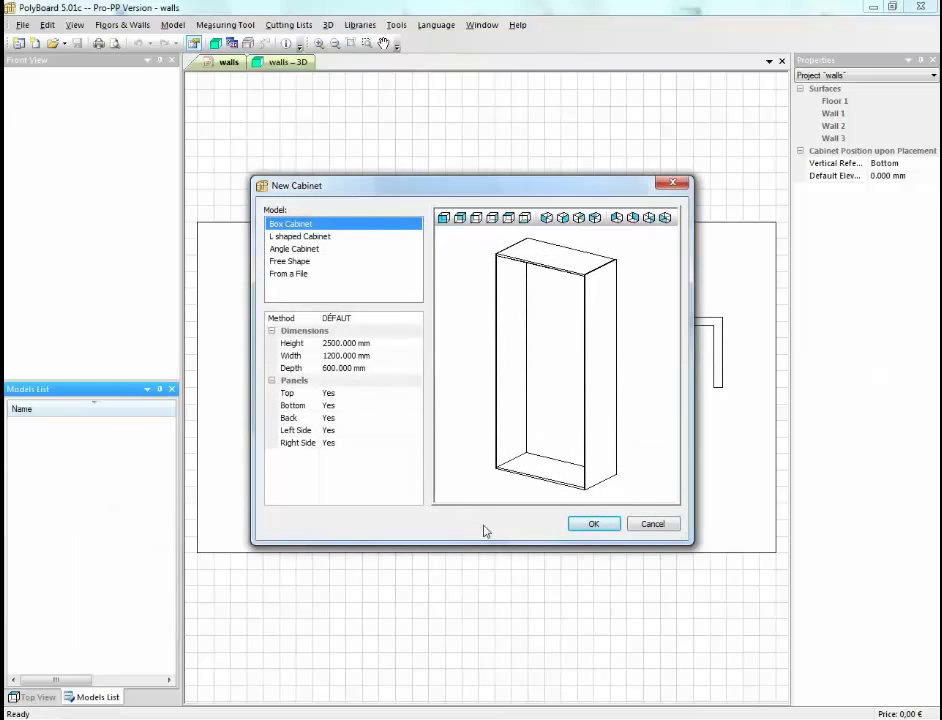
pyautogui.click(595, 524)
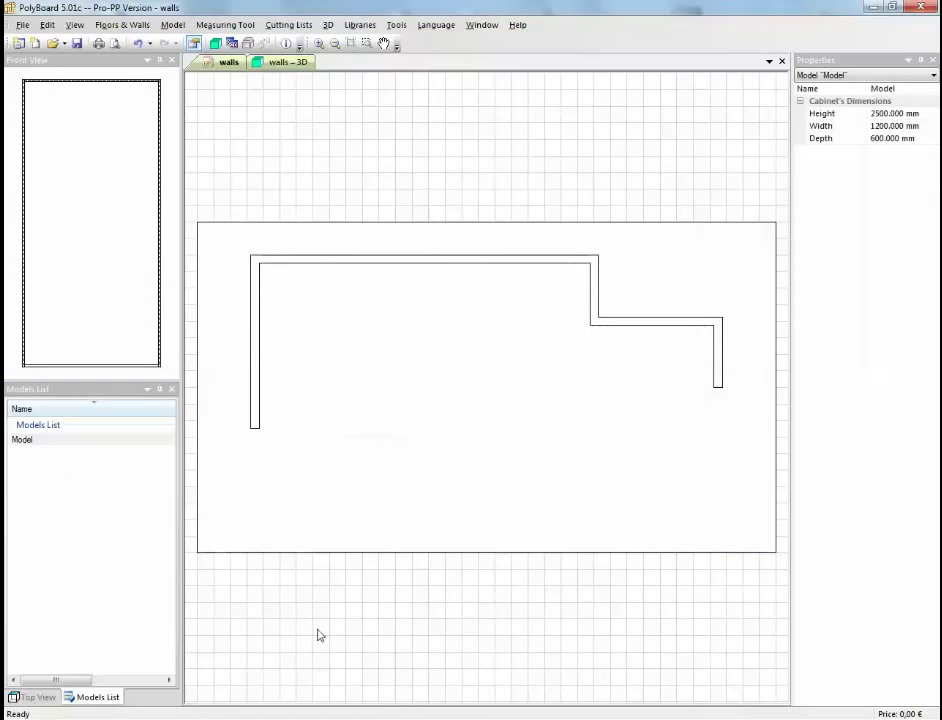
pyautogui.doubleClick(89, 440)
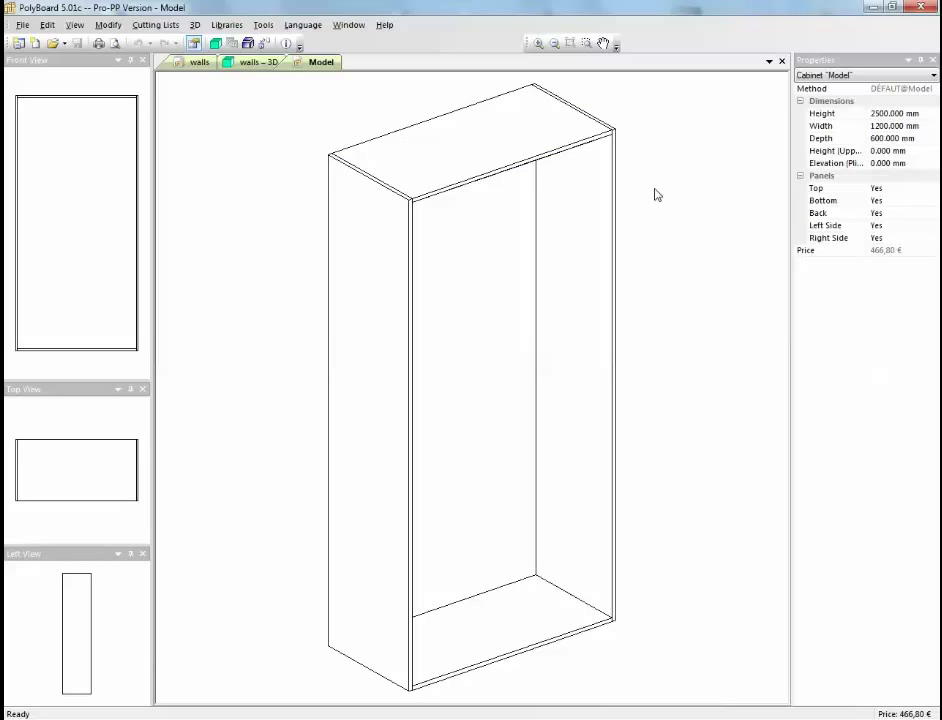
# Remove the cabinet's top, bottom, left side and right side panels, keeping only the back
pyautogui.click(905, 190)
pyautogui.click(906, 208)
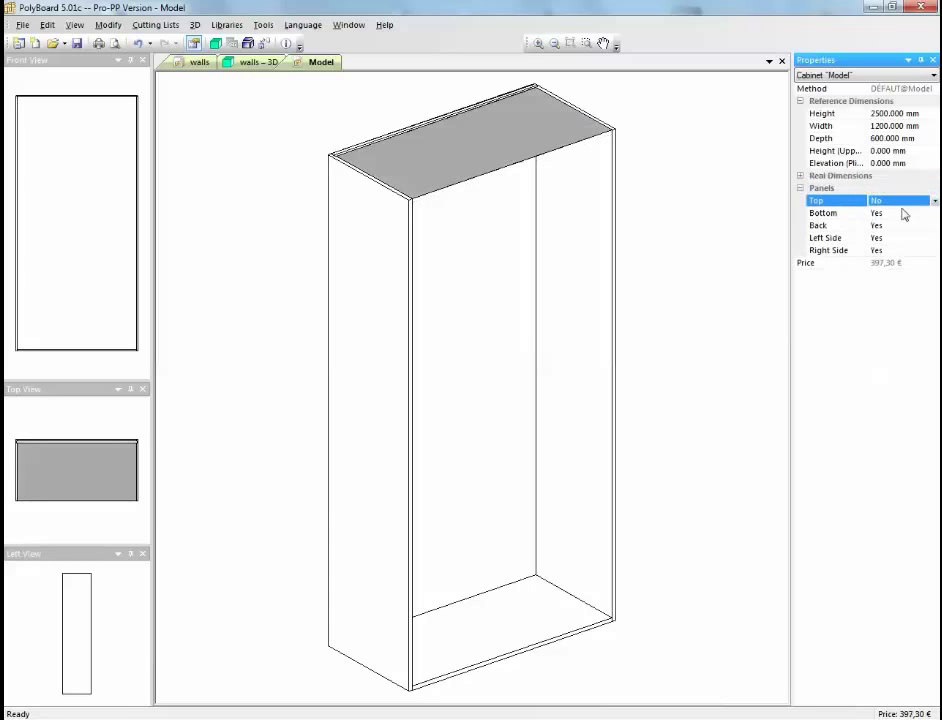
pyautogui.click(903, 214)
pyautogui.click(900, 234)
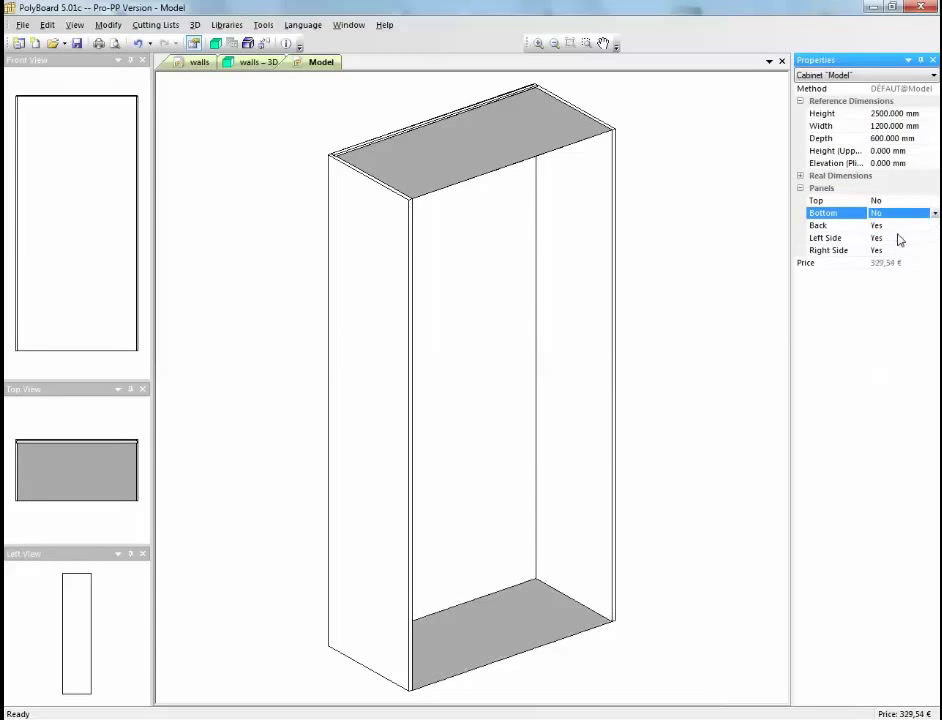
pyautogui.click(898, 240)
pyautogui.click(902, 261)
pyautogui.click(904, 251)
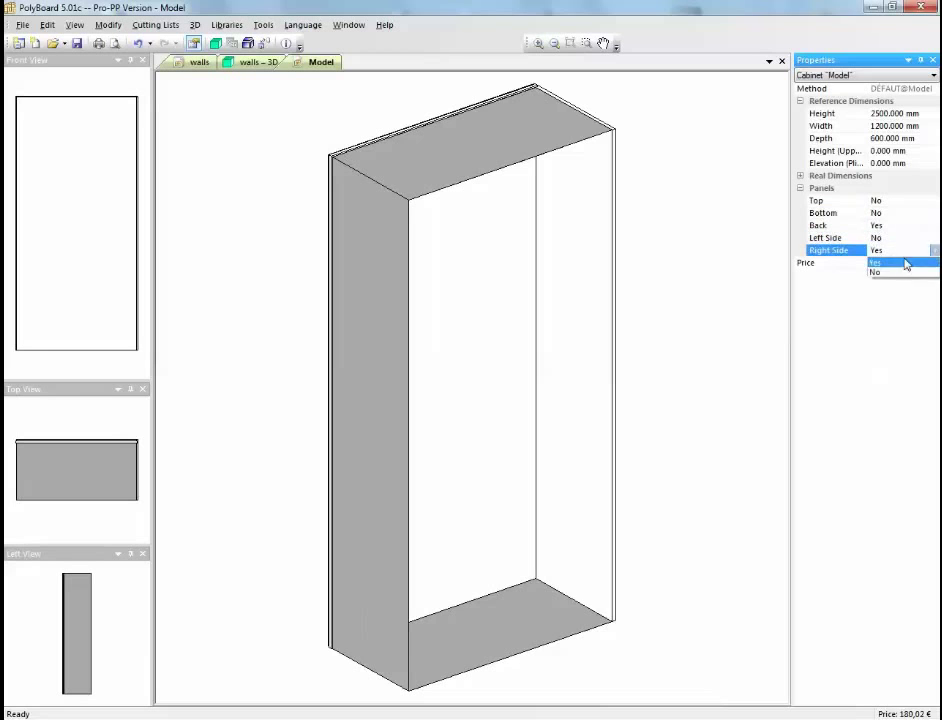
pyautogui.click(905, 272)
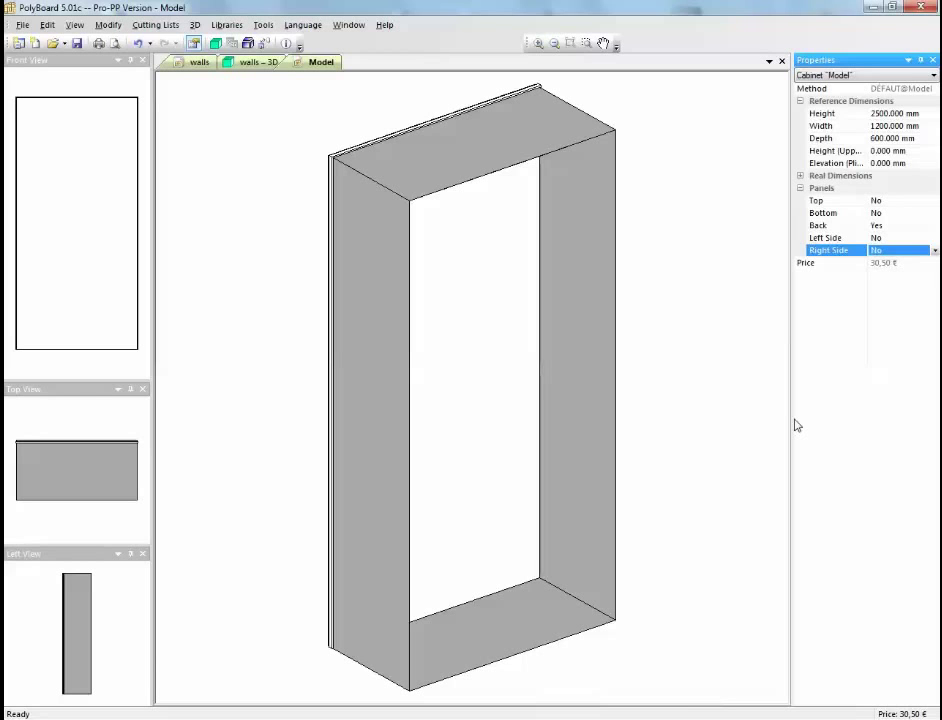
# Delete the Side–Back and Top–Back groove rules from the cabinet's Boxful sub-method and apply the method to the whole cabinet
pyautogui.click(222, 27)
pyautogui.moveTo(260, 221)
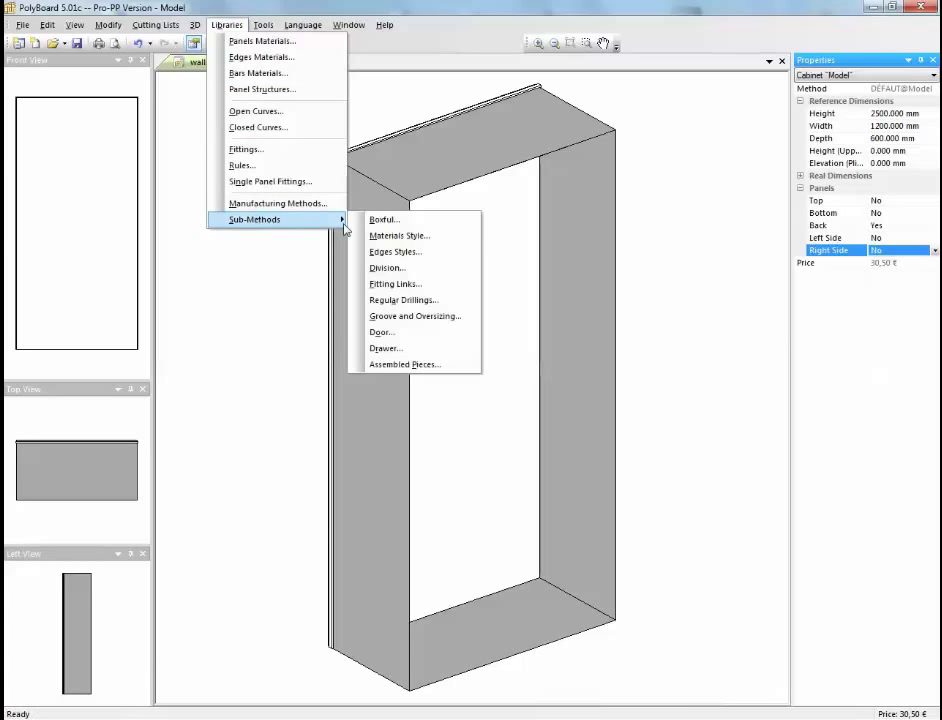
pyautogui.click(383, 220)
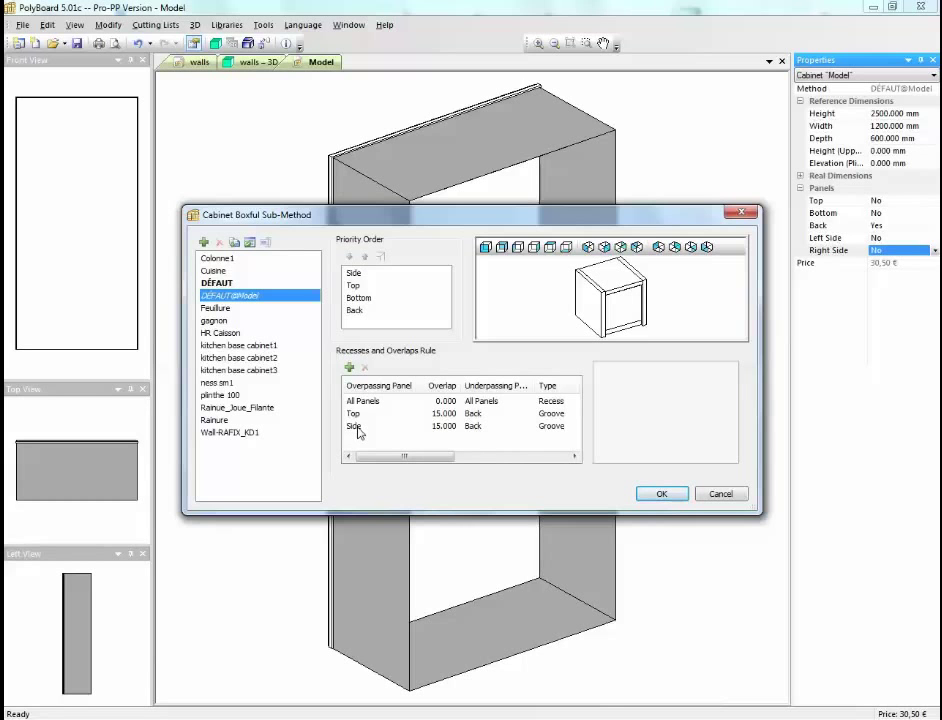
pyautogui.click(445, 430)
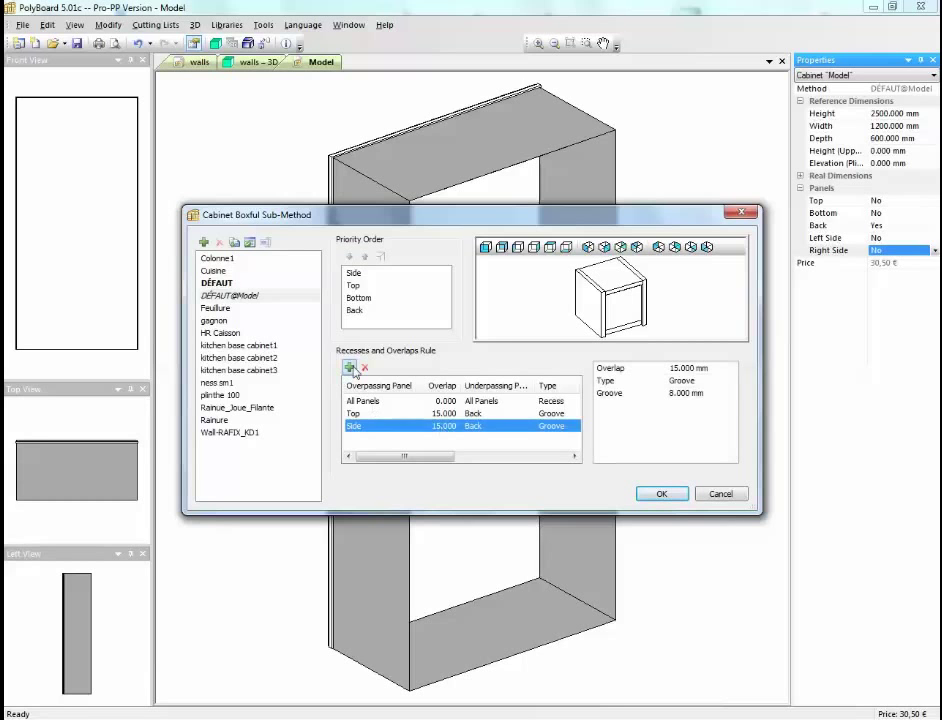
pyautogui.click(365, 368)
pyautogui.click(381, 414)
pyautogui.click(365, 368)
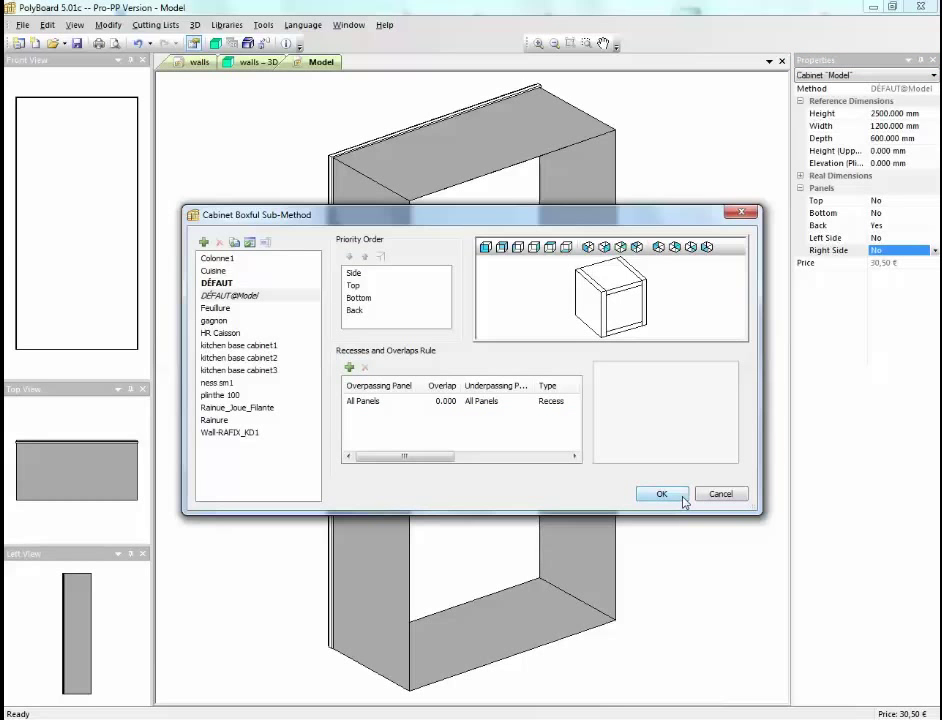
pyautogui.click(662, 494)
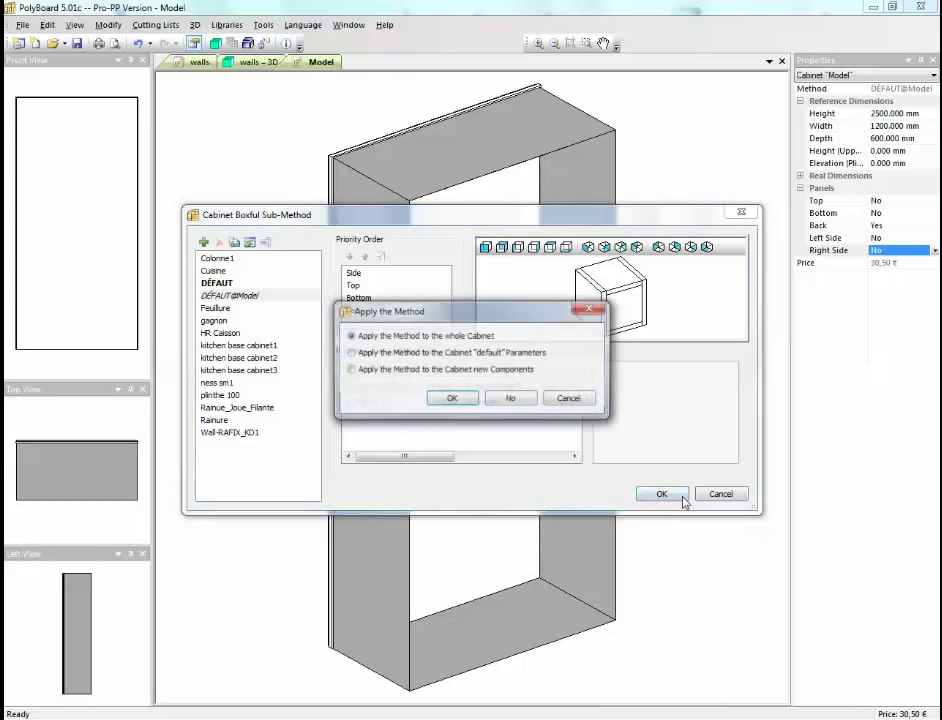
pyautogui.click(470, 404)
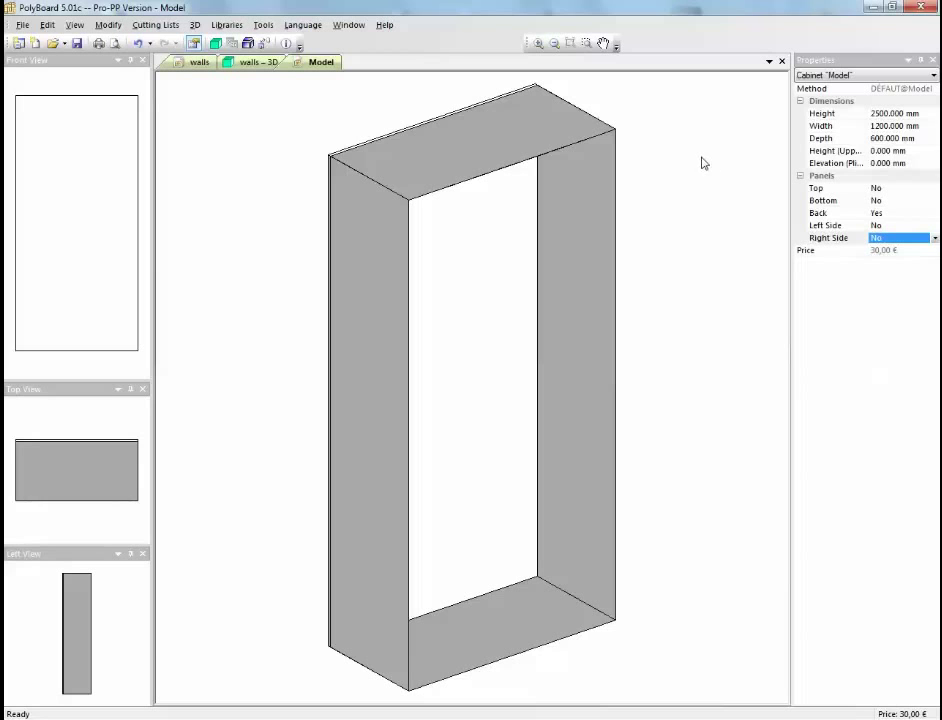
# Set the cabinet's depth to 45 mm
pyautogui.click(888, 138)
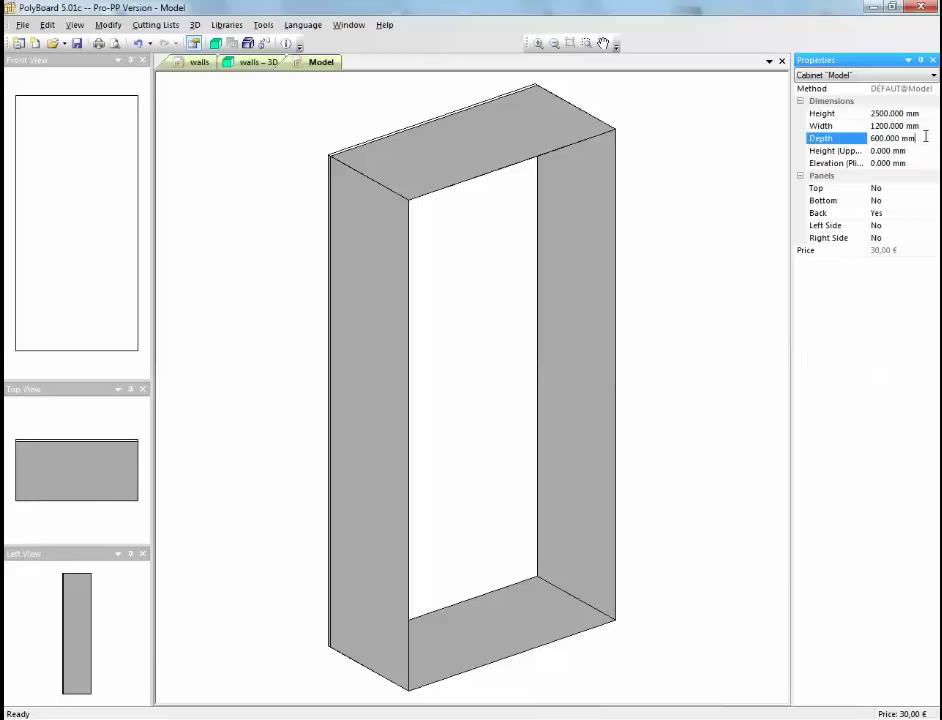
pyautogui.moveTo(925, 136); pyautogui.dragTo(872, 143)
pyautogui.write('45')
pyautogui.press('Return')
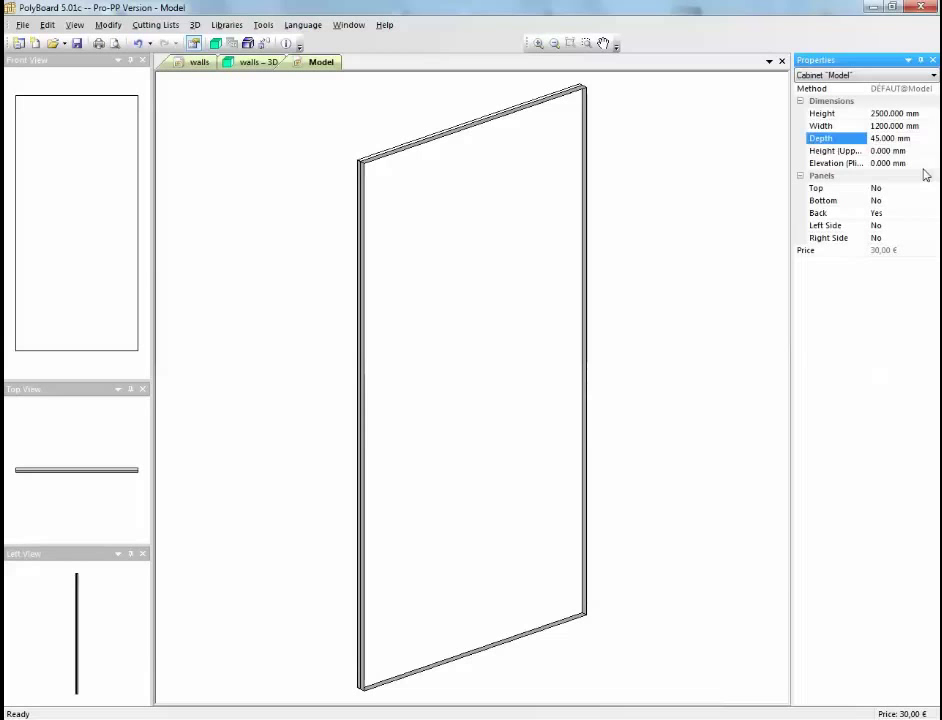
# Open the back panel's Assembly structure and set the assembly method to Overpassing Upright
pyautogui.click(523, 124)
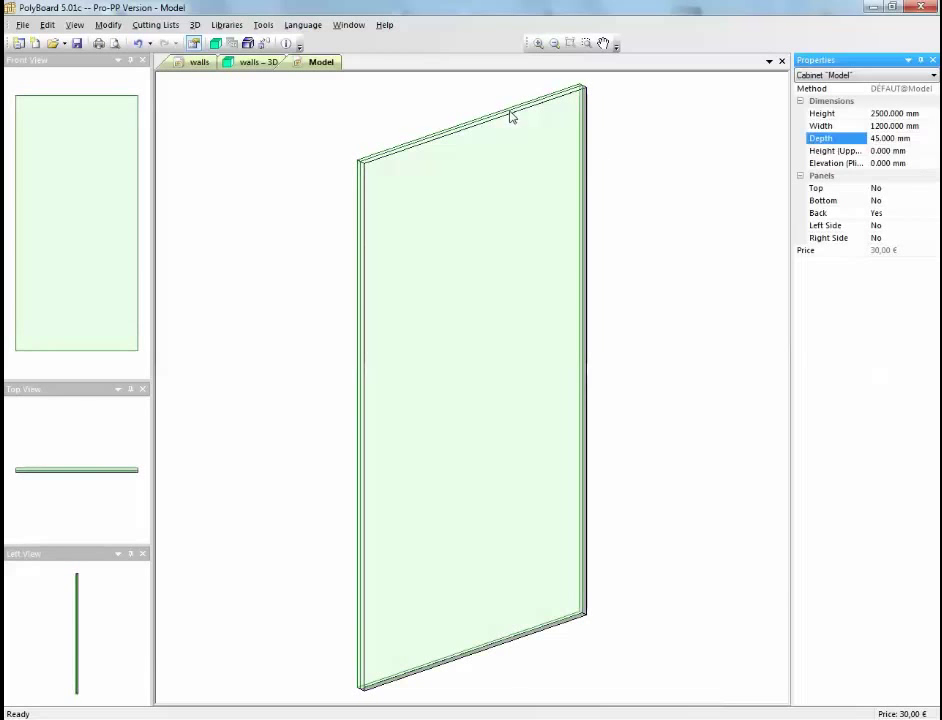
pyautogui.click(511, 113)
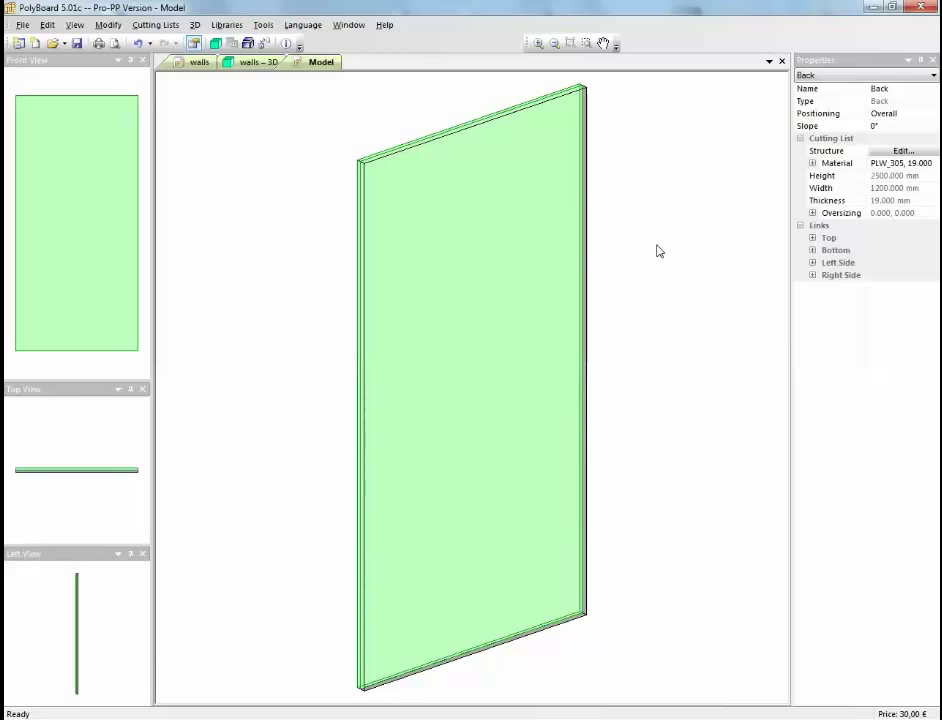
pyautogui.click(877, 152)
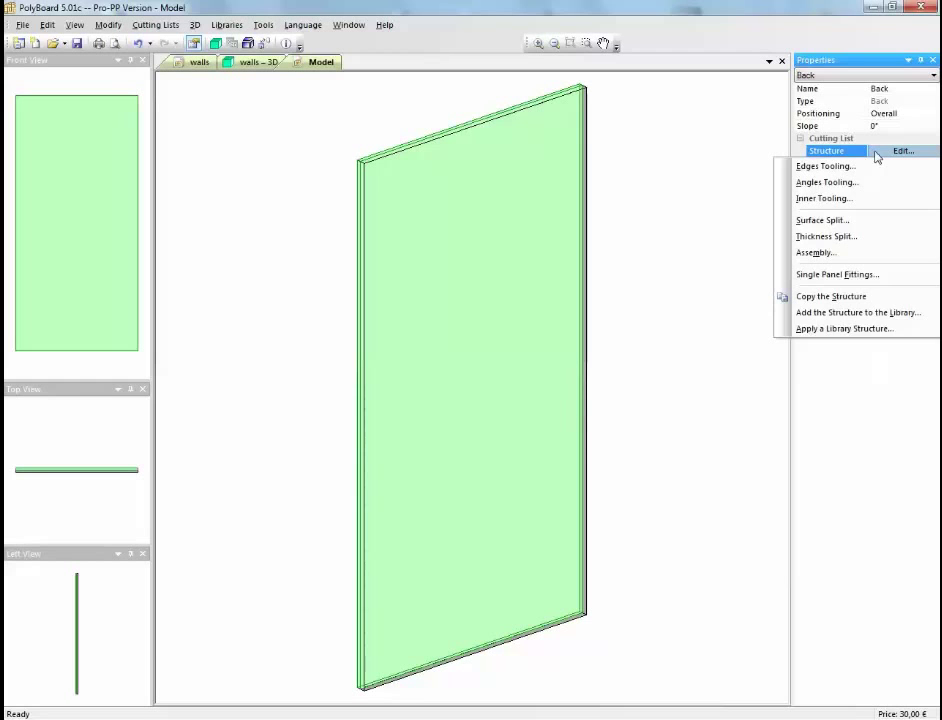
pyautogui.click(829, 254)
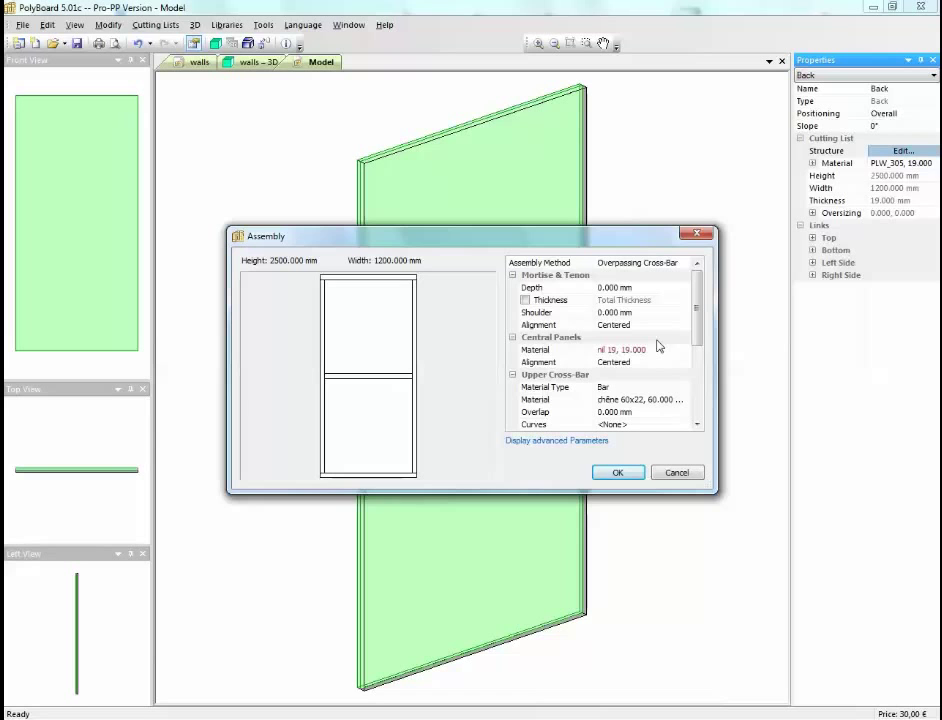
pyautogui.click(681, 264)
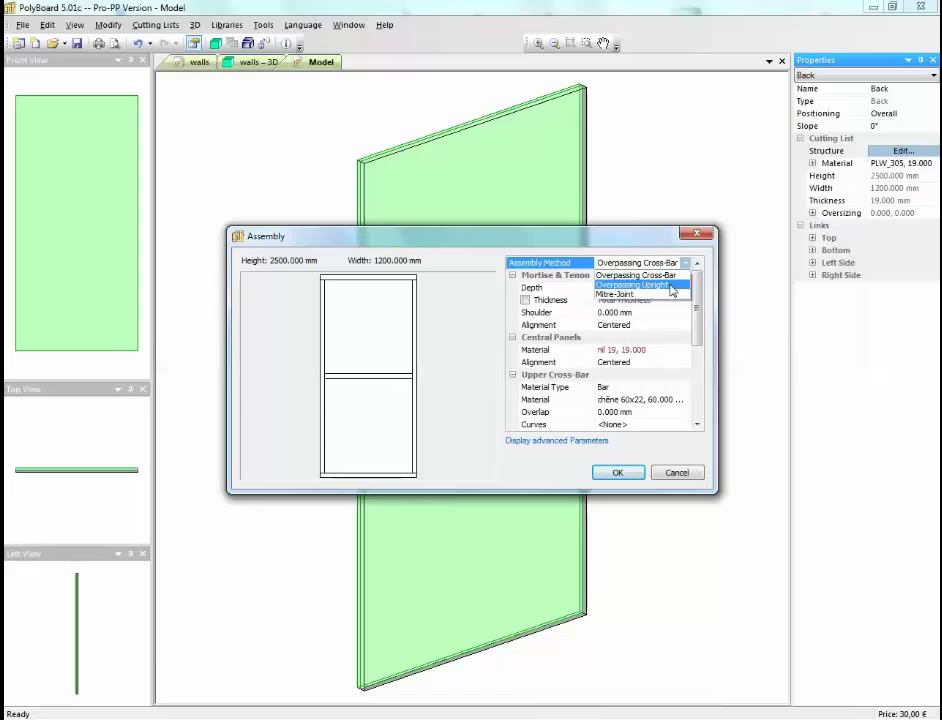
pyautogui.click(672, 286)
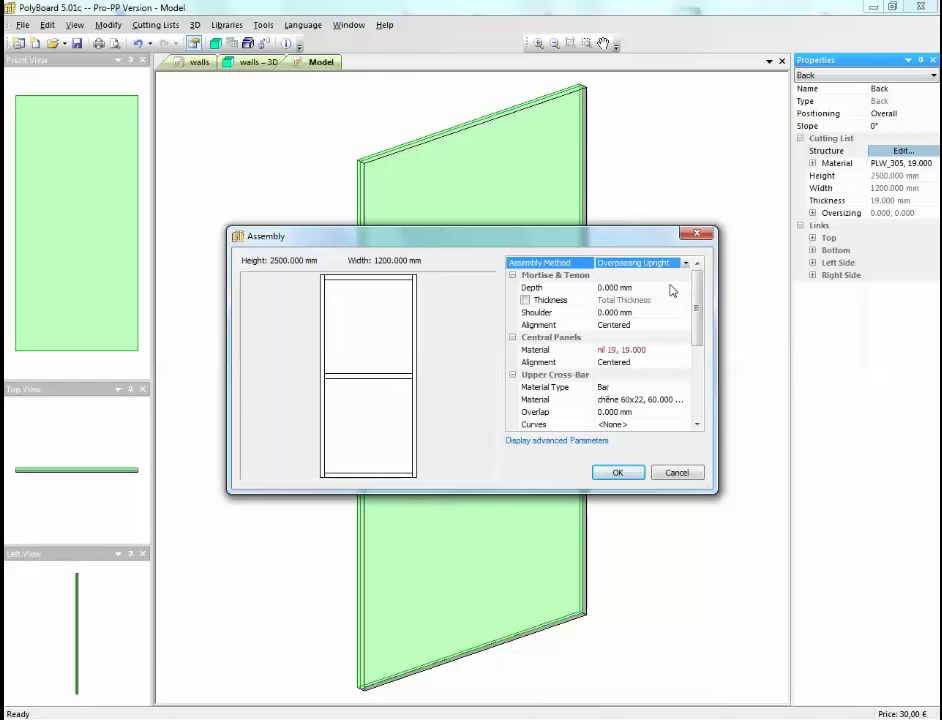
# Set the assembly's mortise and tenon to 60 mm depth, 10 mm thickness and 10 mm shoulder
pyautogui.click(626, 288)
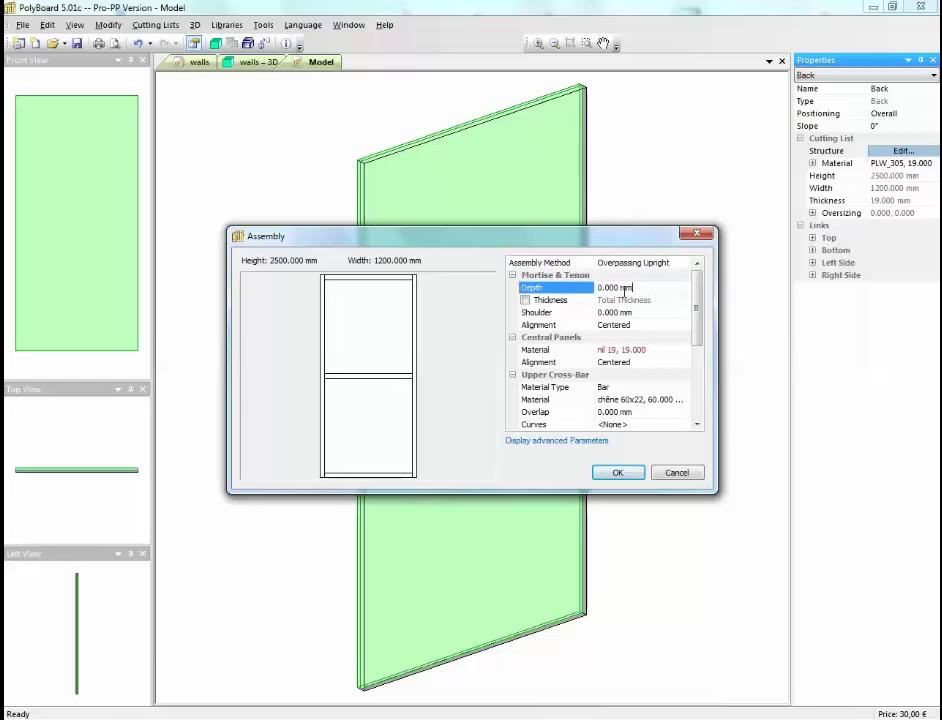
pyautogui.doubleClick(618, 289)
pyautogui.write('60')
pyautogui.click(525, 300)
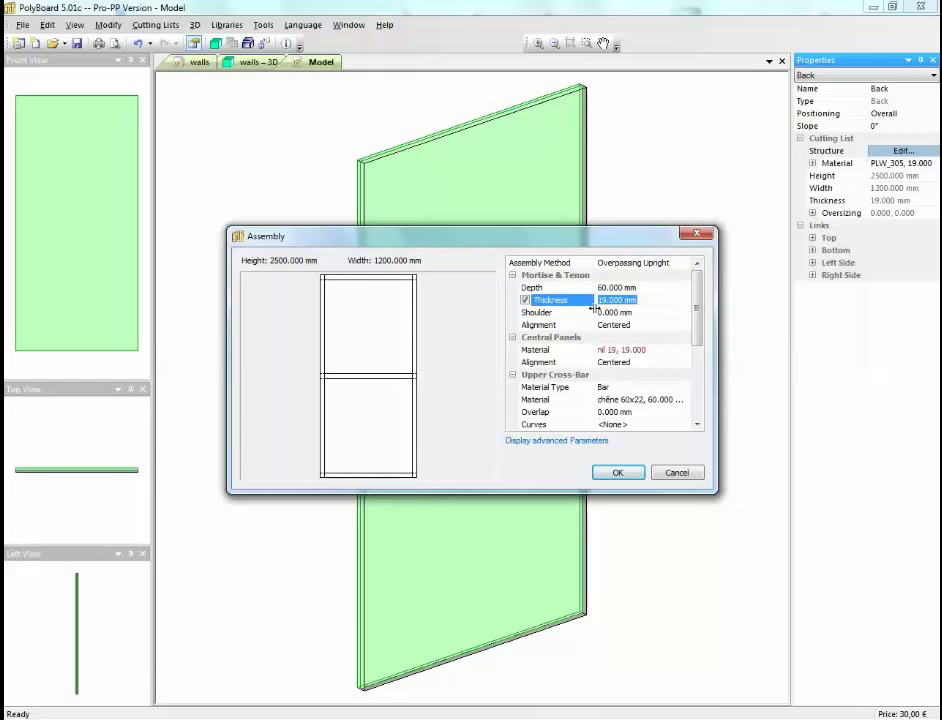
pyautogui.write('10')
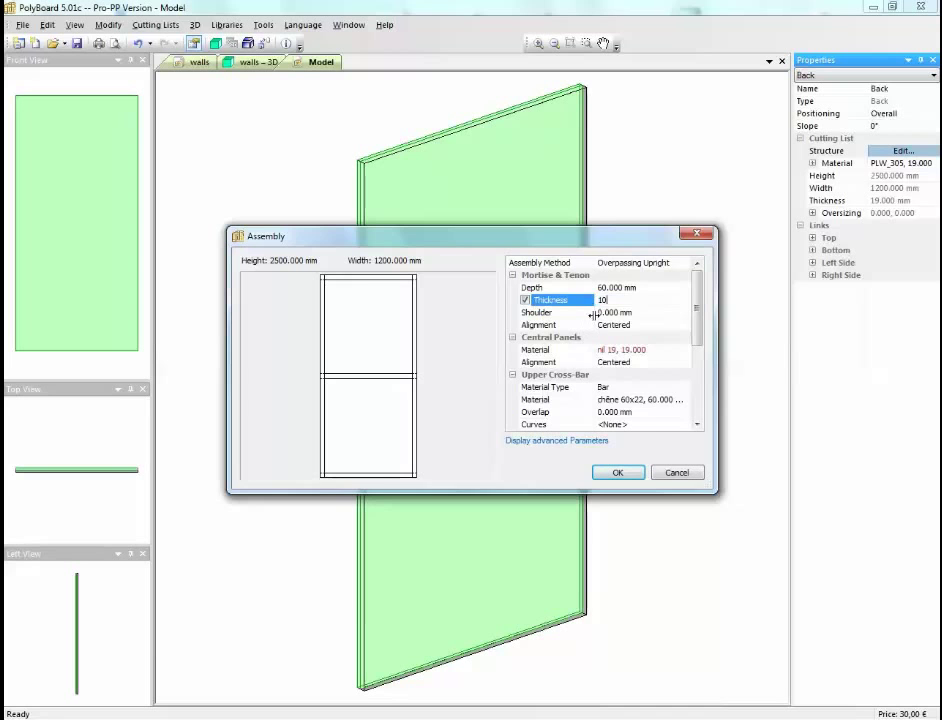
pyautogui.press('Return')
pyautogui.click(629, 313)
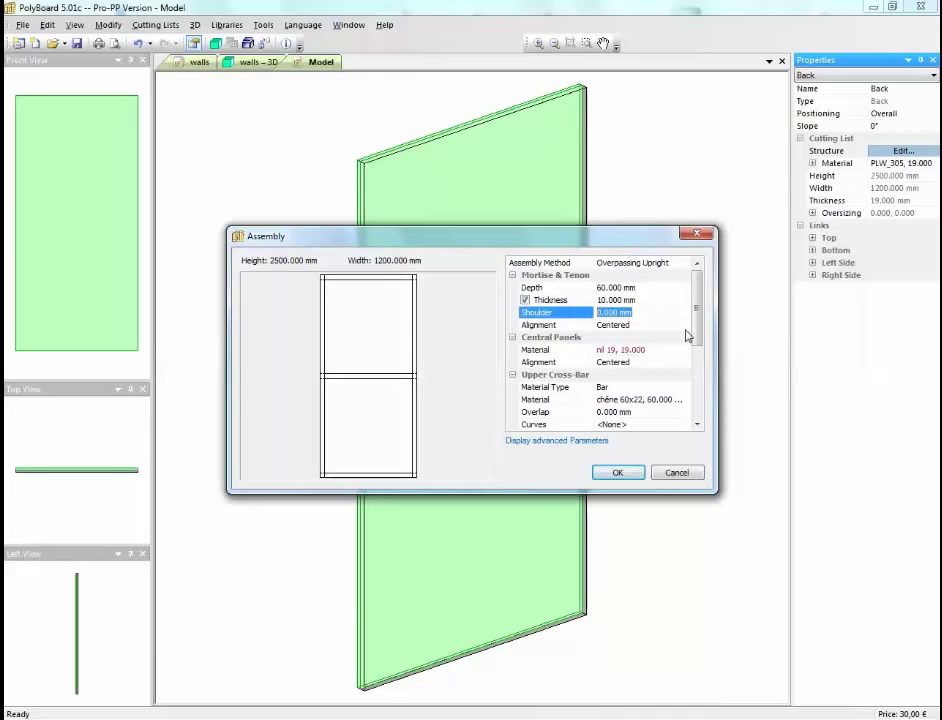
pyautogui.write('10')
# Set the material of the assembly's central panels to Beech 5mm
pyautogui.click(648, 350)
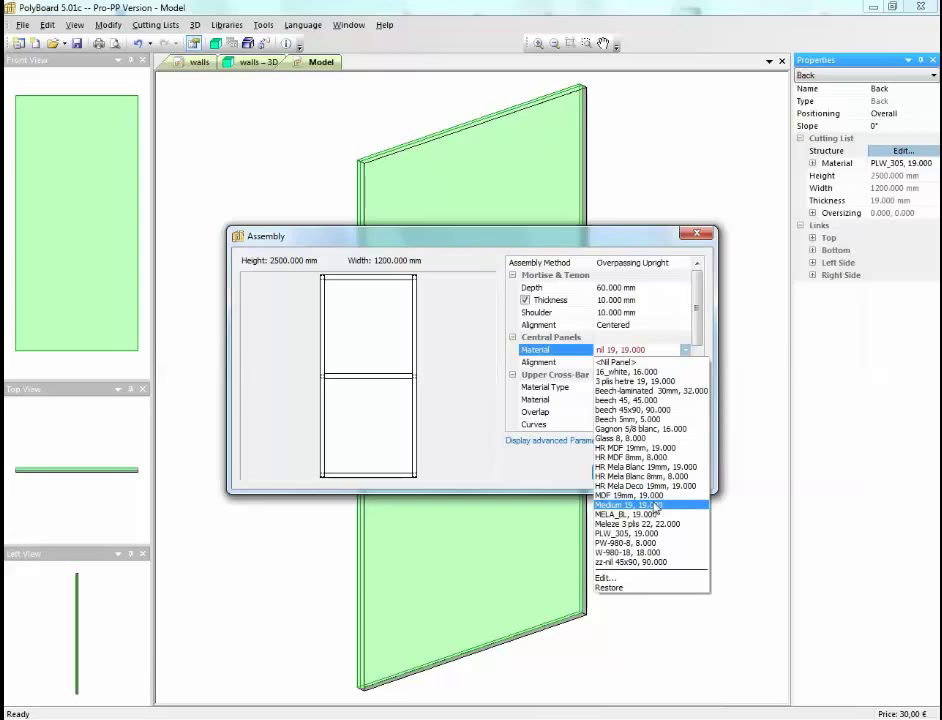
pyautogui.click(646, 418)
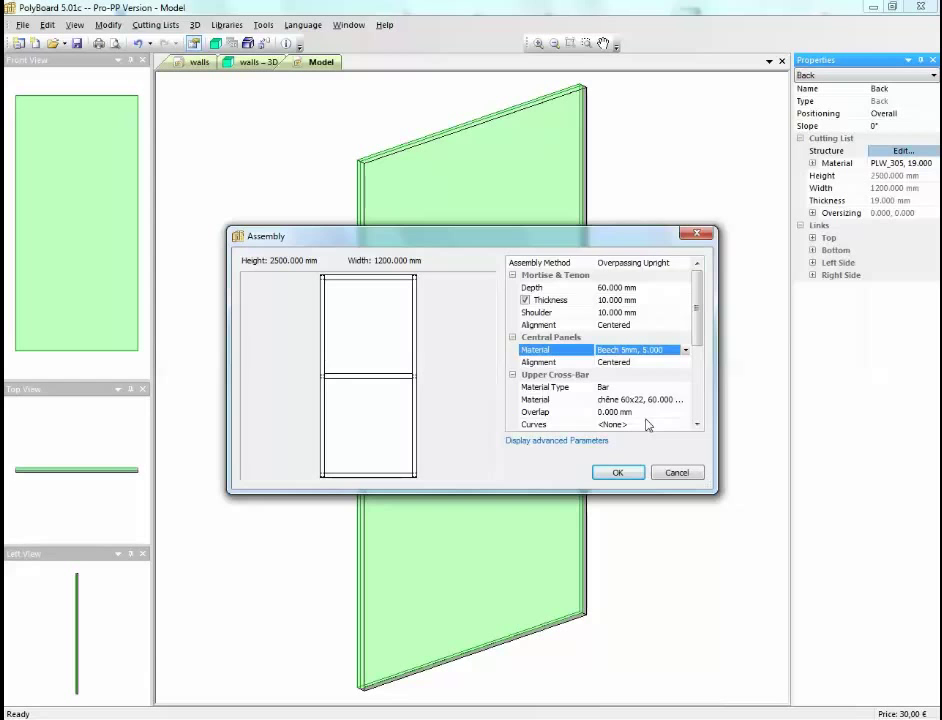
# Keep the upper cross-bar as a Bar and set its material to hetre 90x45 from the bar materials list
pyautogui.moveTo(696, 332); pyautogui.dragTo(698, 350)
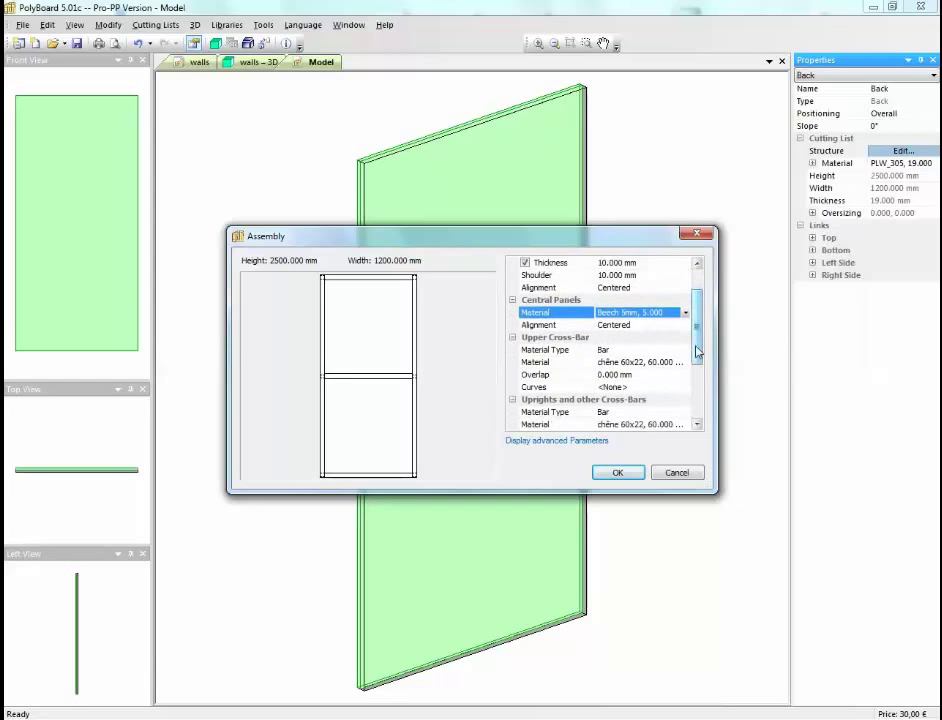
pyautogui.click(629, 352)
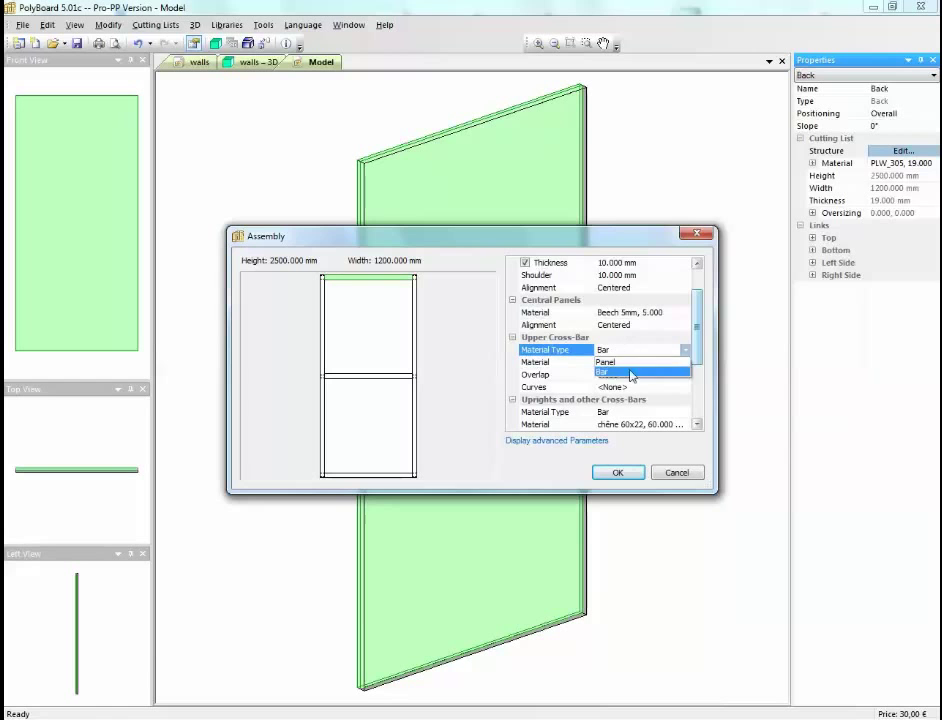
pyautogui.click(631, 373)
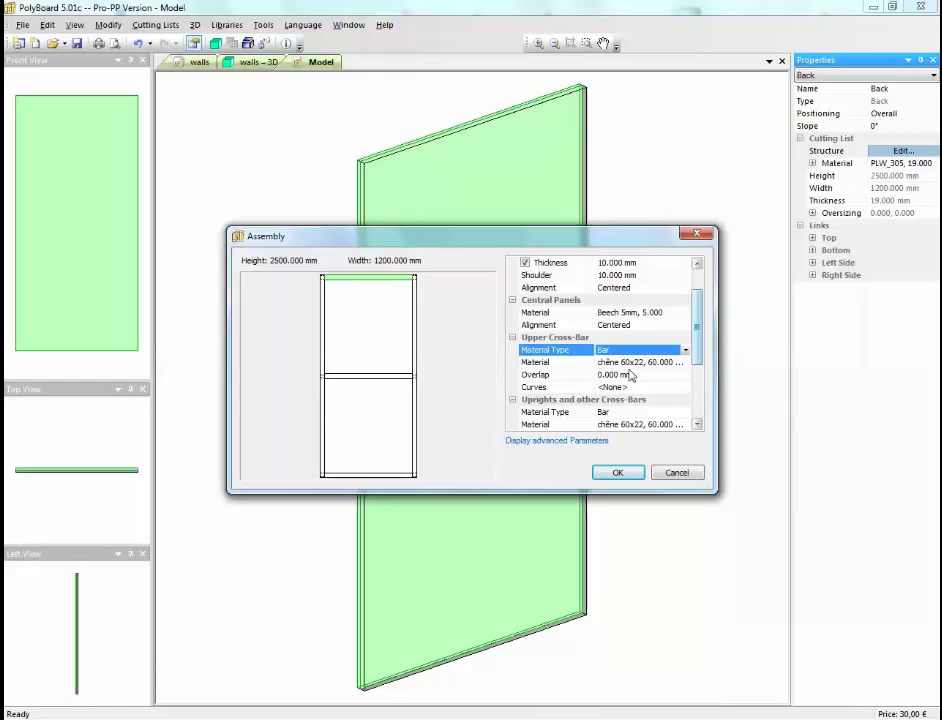
pyautogui.click(634, 365)
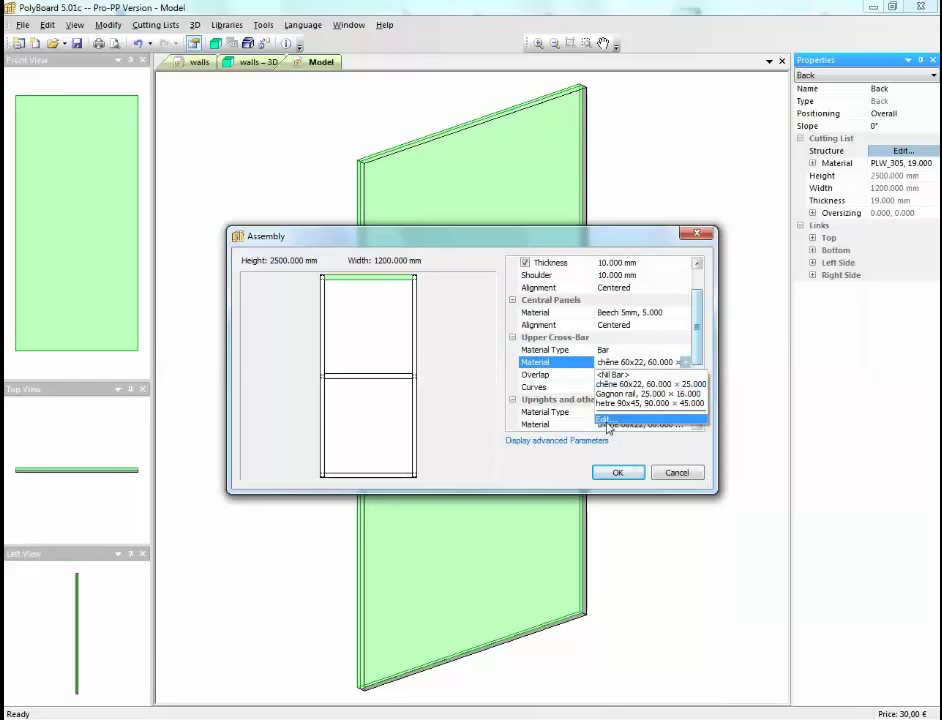
pyautogui.click(668, 418)
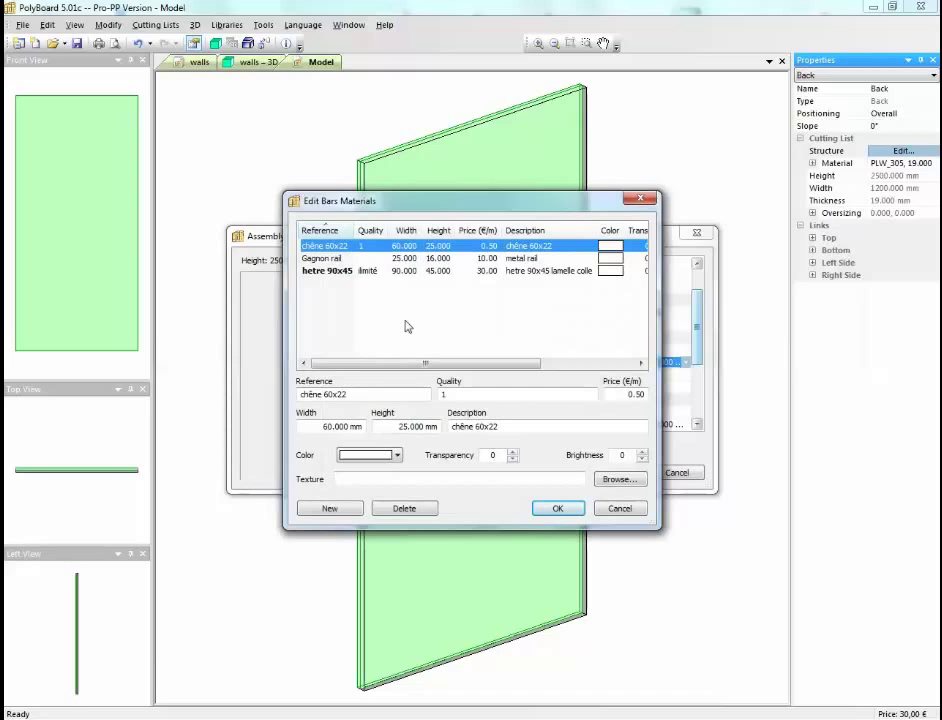
pyautogui.click(352, 271)
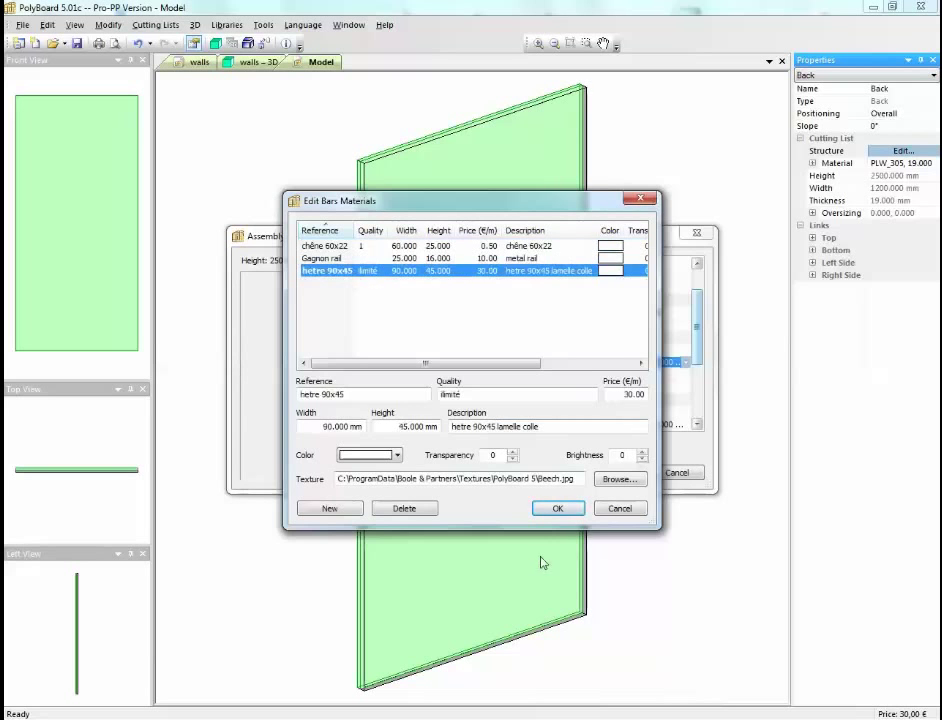
pyautogui.click(557, 509)
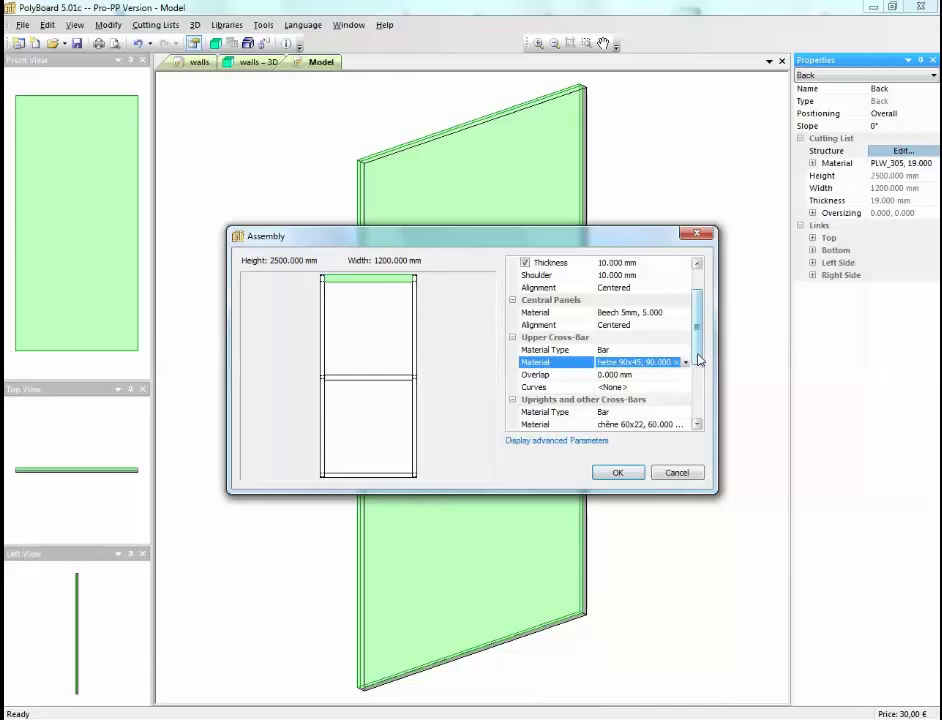
# Keep the uprights and other cross-bars as Bar type and set their material to hetre 90x45
pyautogui.scroll(-2, 699, 357)
pyautogui.click(636, 363)
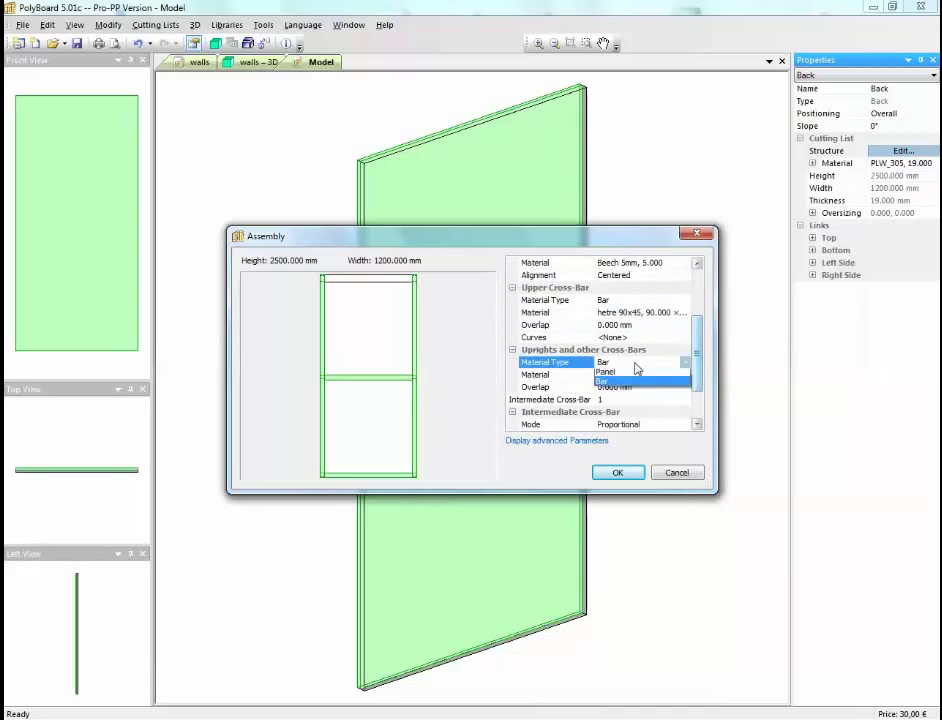
pyautogui.click(636, 381)
pyautogui.click(636, 375)
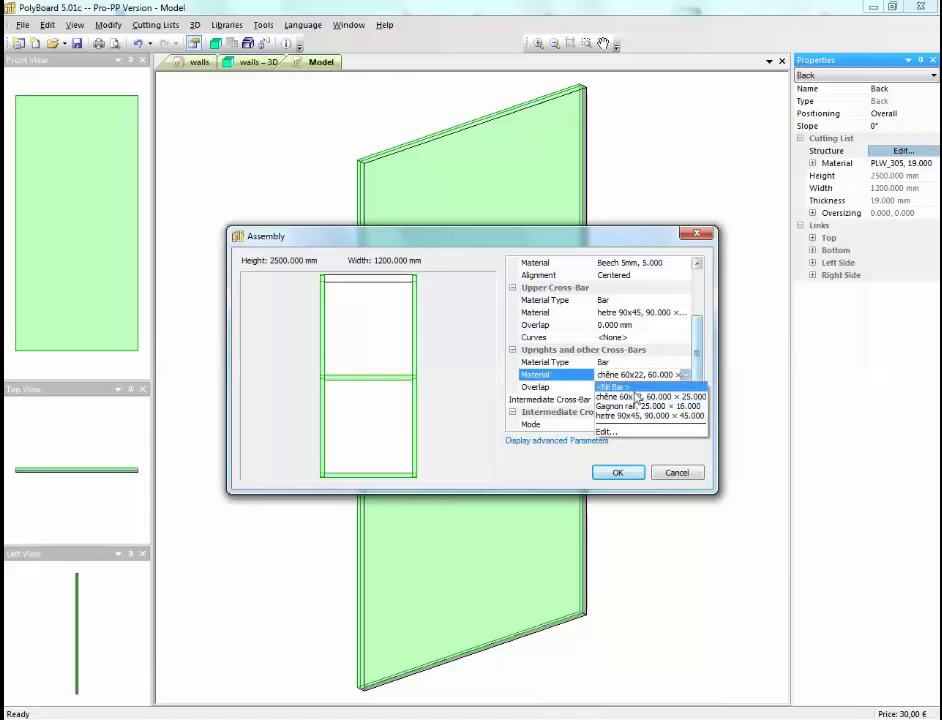
pyautogui.click(670, 414)
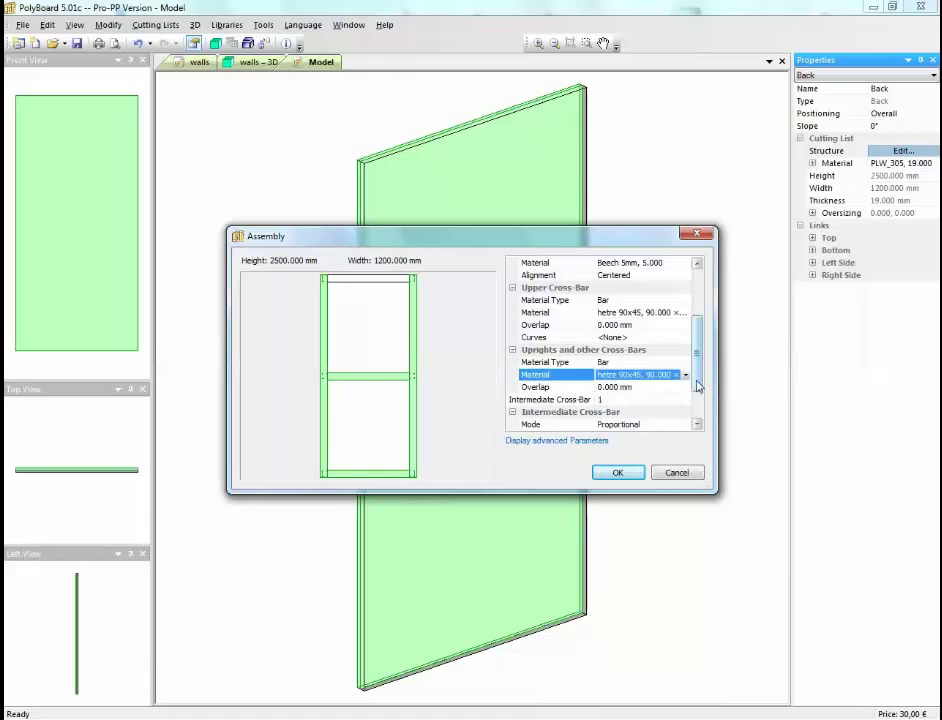
# Position the intermediate cross-bar 800 mm from the bottom using Distance from the Bottom mode, and apply the assembly
pyautogui.moveTo(698, 385); pyautogui.dragTo(701, 399)
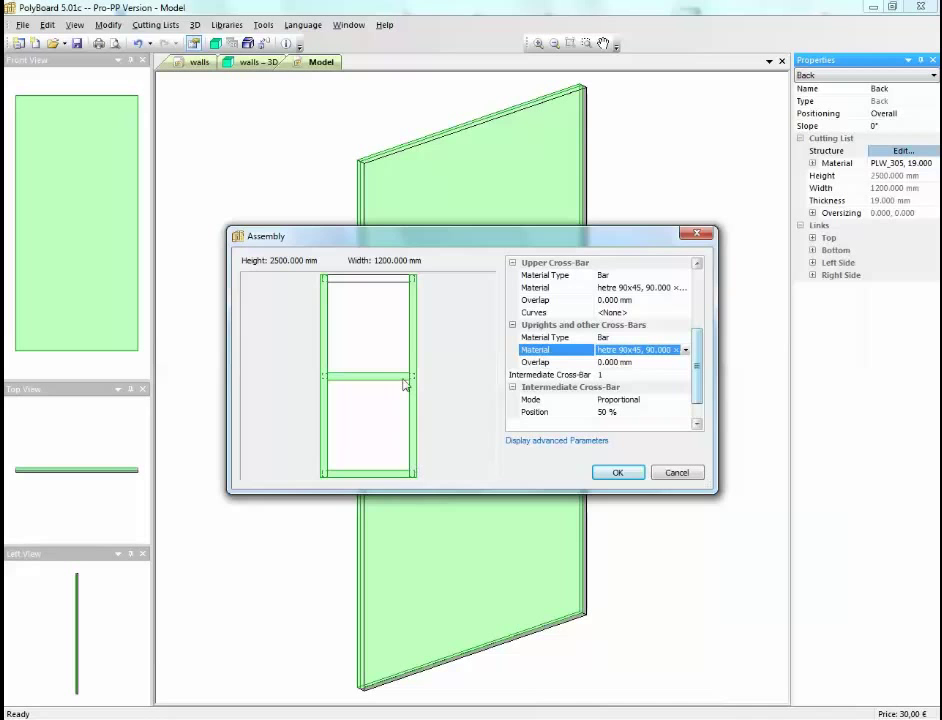
pyautogui.click(678, 402)
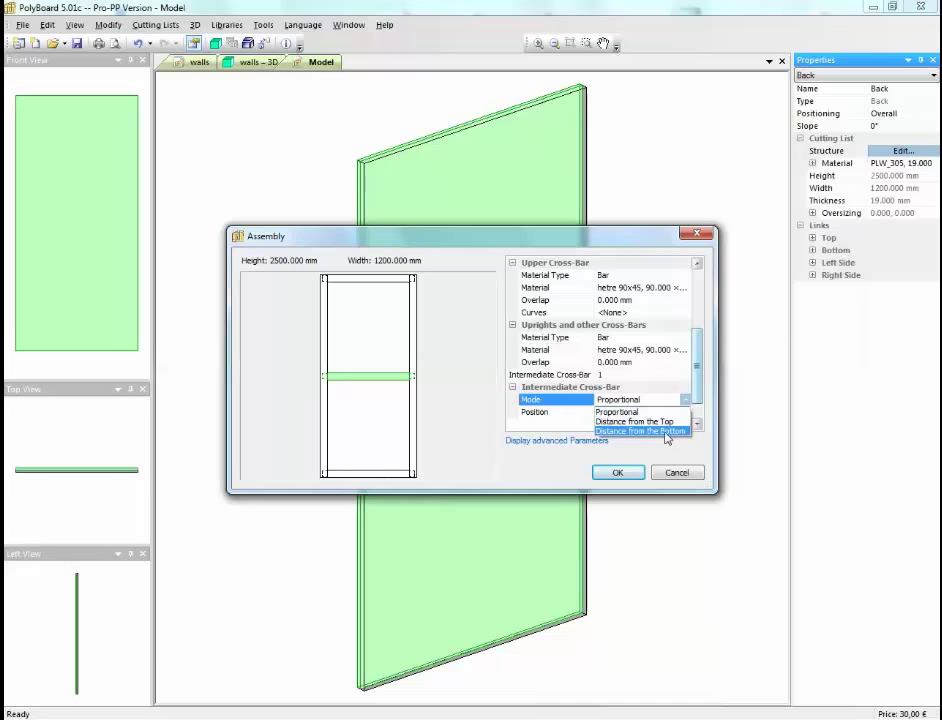
pyautogui.click(667, 431)
pyautogui.click(615, 412)
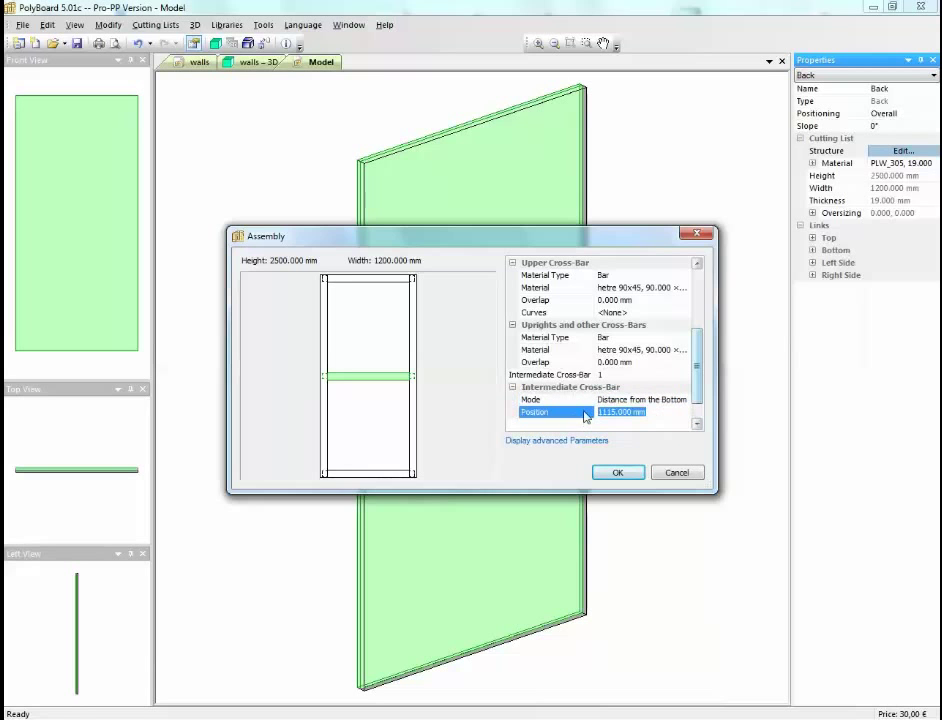
pyautogui.write('800')
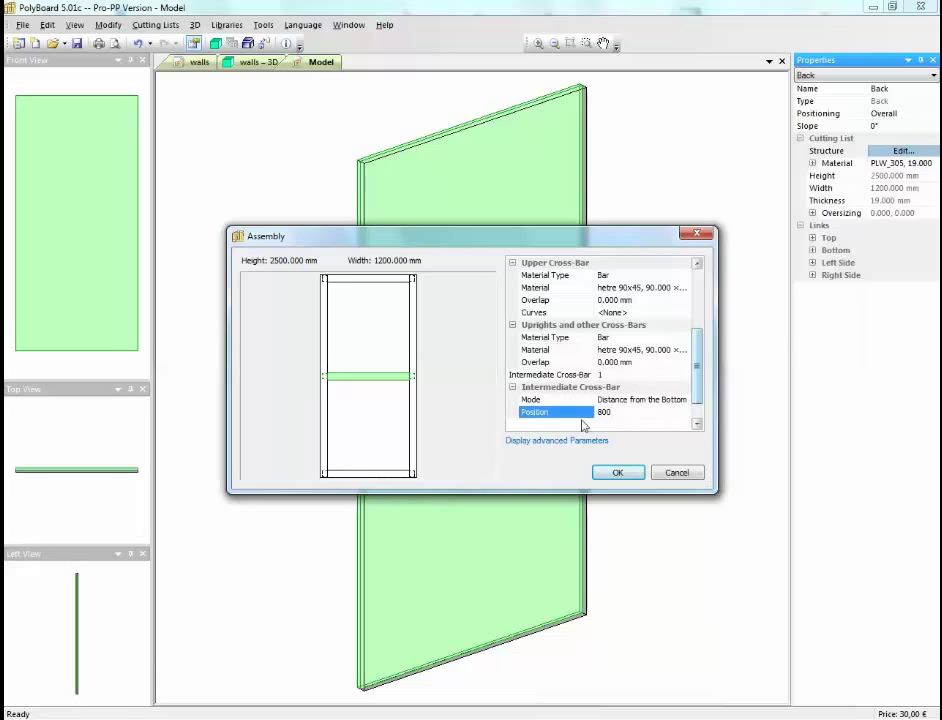
pyautogui.click(614, 473)
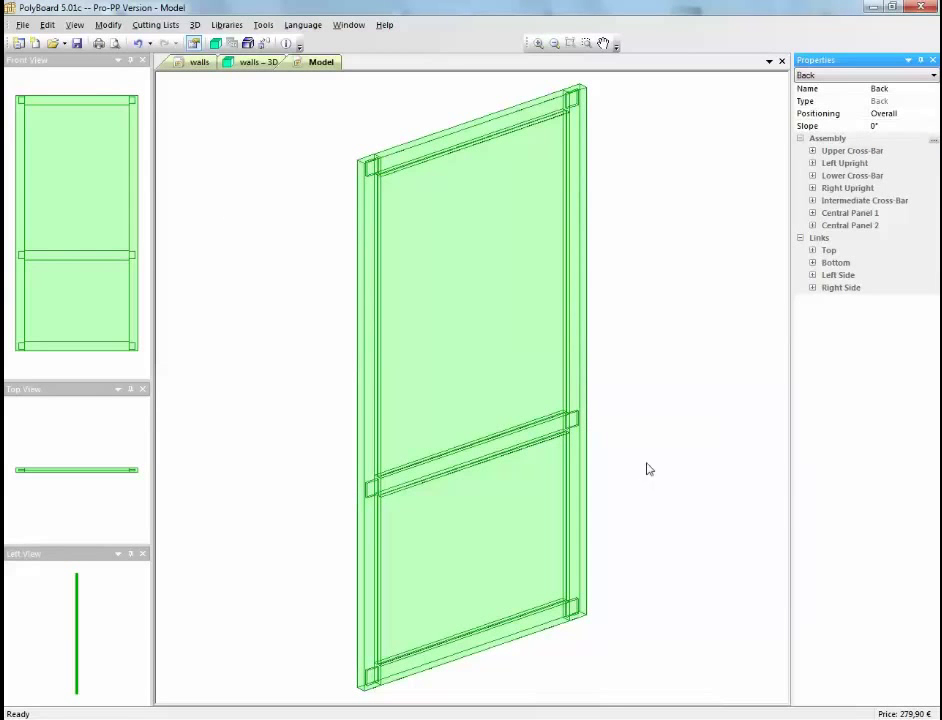
# Open a 3D view of the cabinet, examine the framed panel from several angles, and return to the model drawing
pyautogui.click(215, 43)
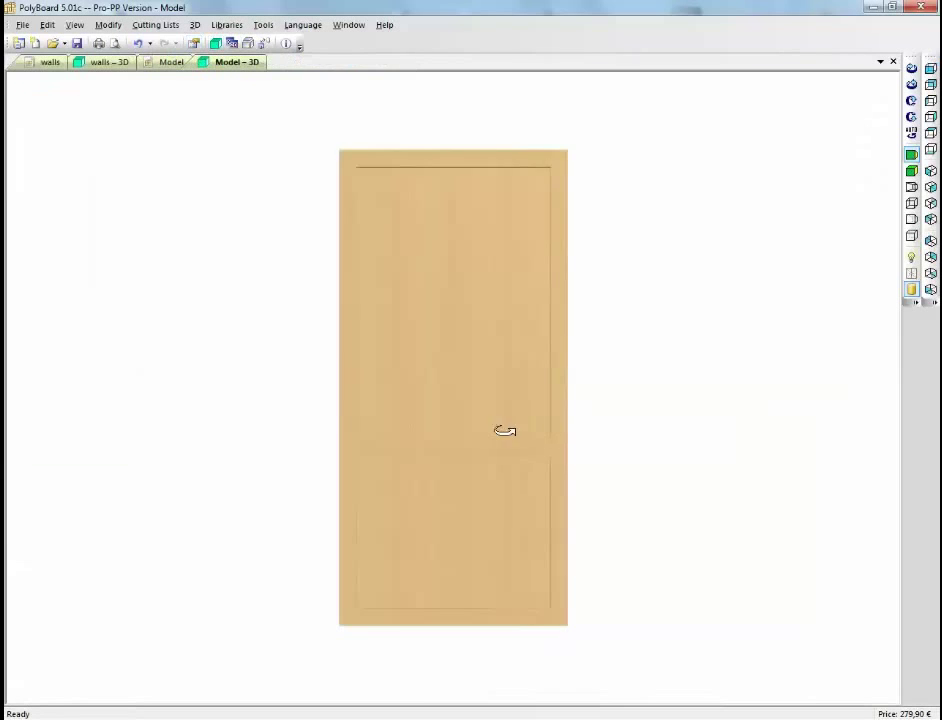
pyautogui.moveTo(505, 429); pyautogui.dragTo(753, 481)
pyautogui.moveTo(566, 497); pyautogui.dragTo(385, 393)
pyautogui.click(158, 65)
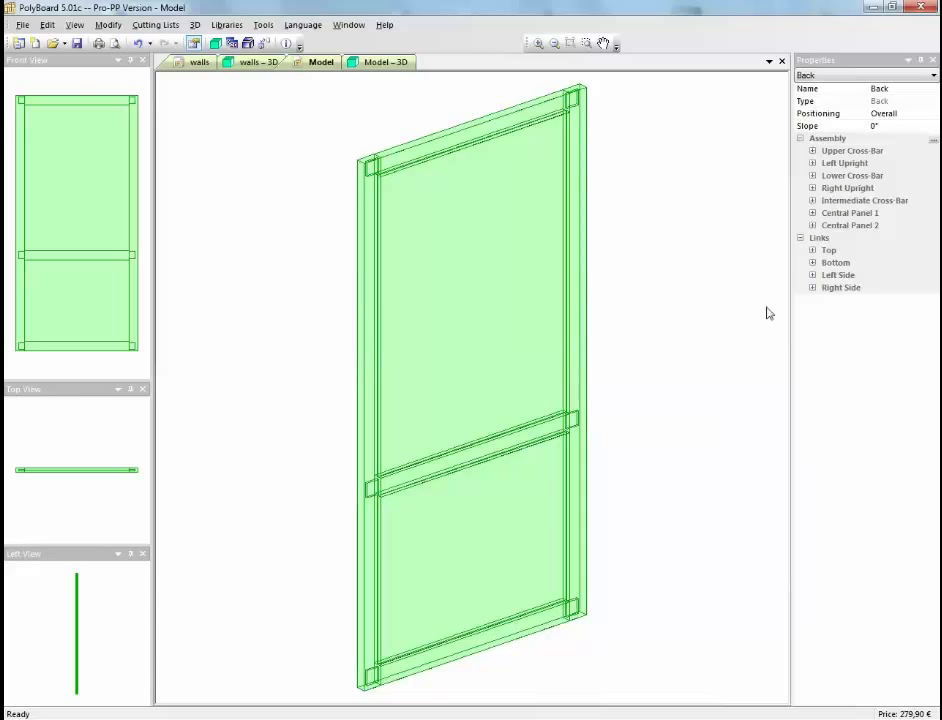
# Set the cabinet's plinth elevation to 100 mm
pyautogui.click(690, 436)
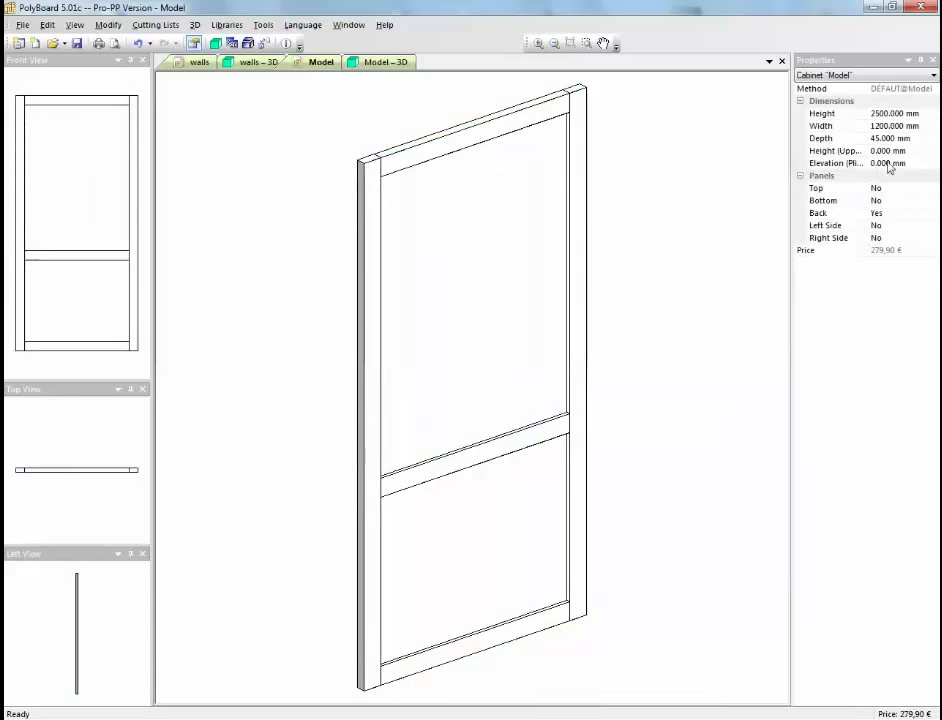
pyautogui.click(855, 165)
pyautogui.write('100')
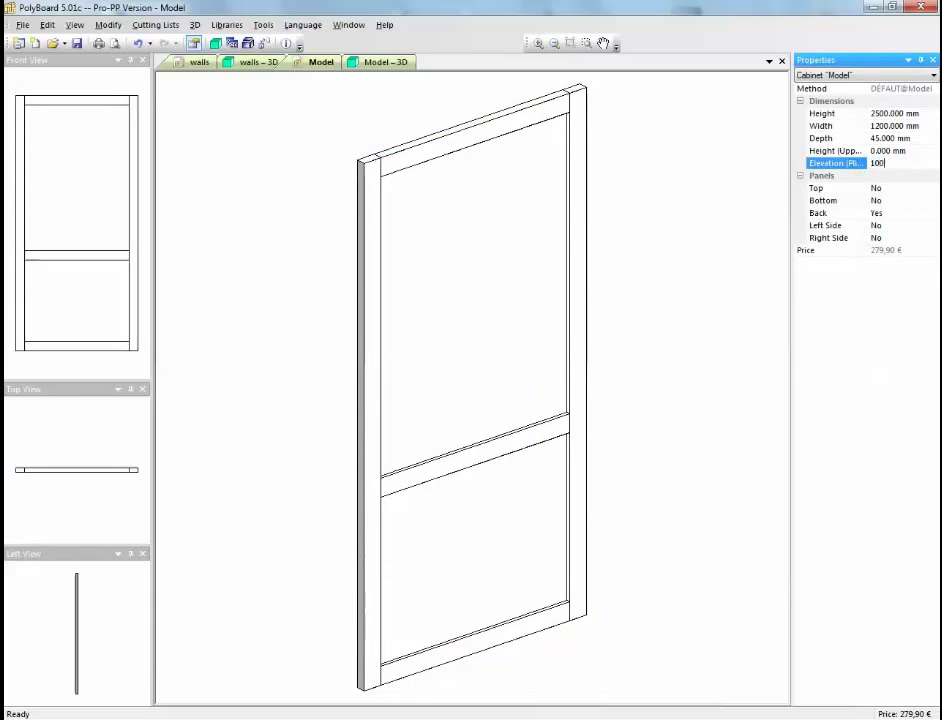
pyautogui.press('Return')
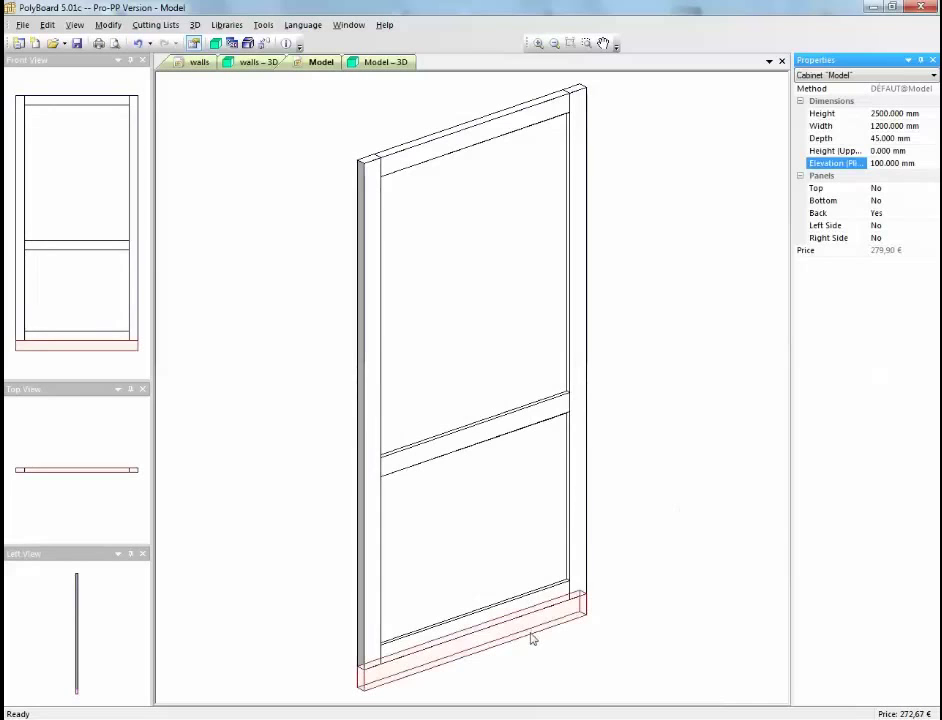
# Add a frontage plinth with a 12 mm recess in the zone beneath the panel
pyautogui.rightClick(533, 636)
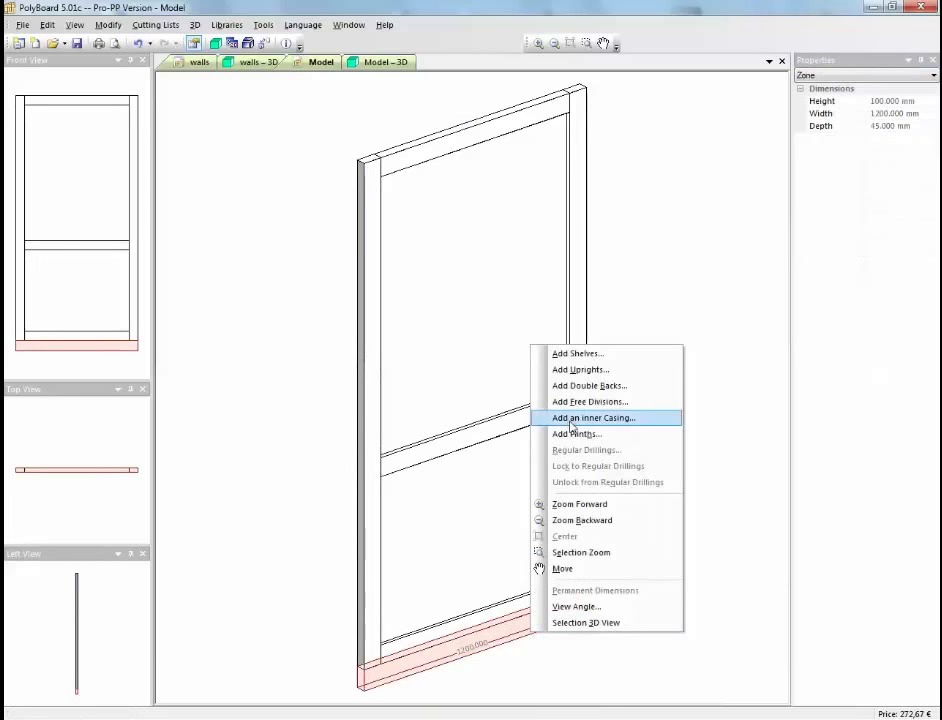
pyautogui.click(560, 431)
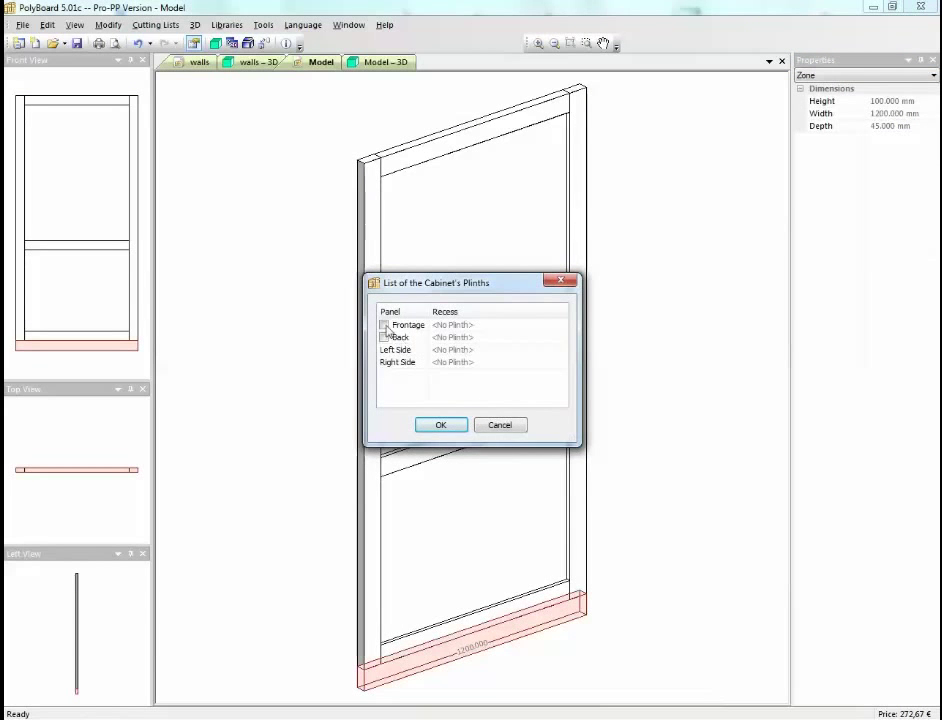
pyautogui.click(384, 325)
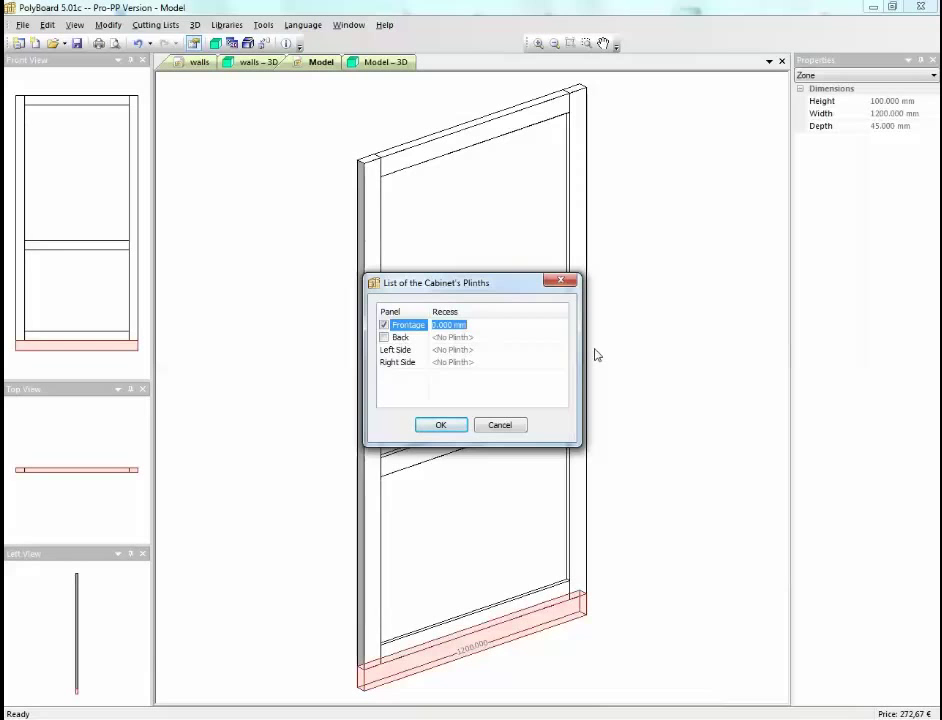
pyautogui.write('12')
pyautogui.click(440, 425)
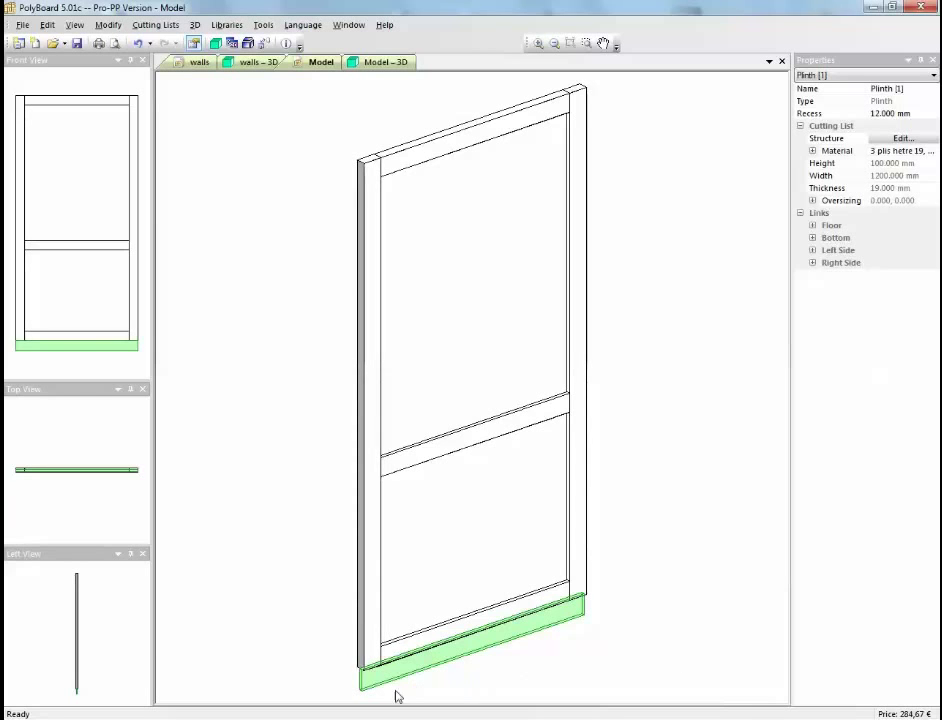
# Examine the panel and its plinth from several angles in 3D, and close the model's 3D view
pyautogui.click(386, 63)
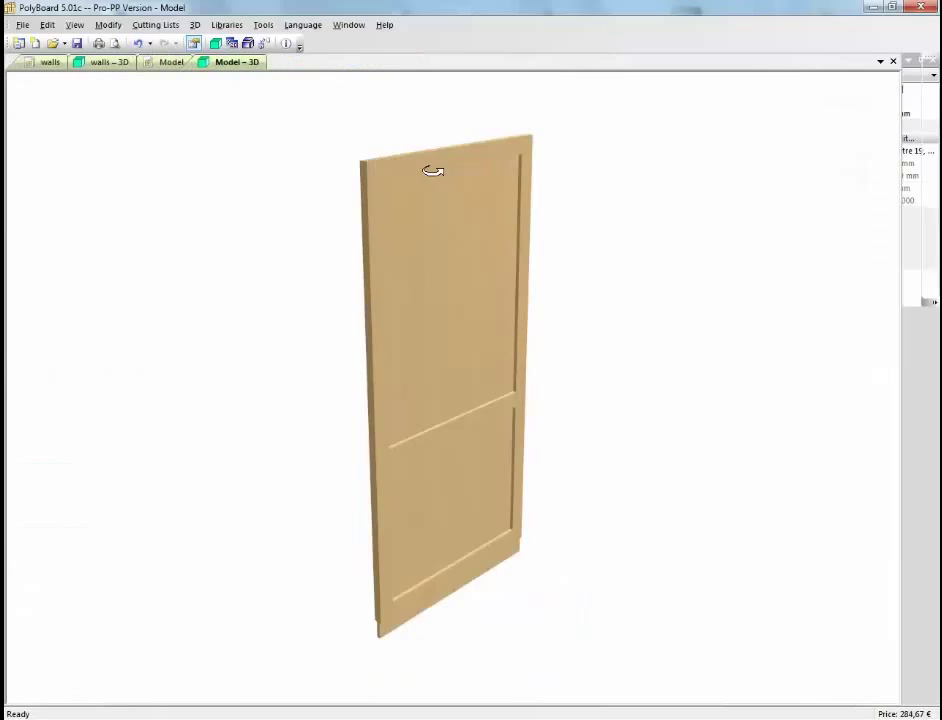
pyautogui.moveTo(553, 594); pyautogui.dragTo(494, 568)
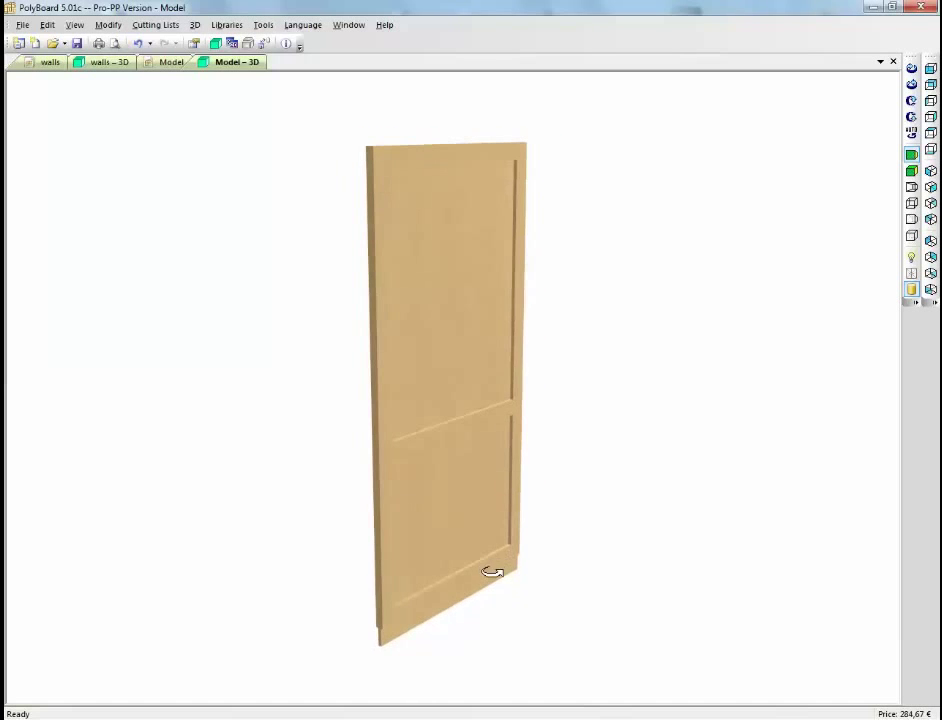
pyautogui.moveTo(755, 326); pyautogui.dragTo(530, 352)
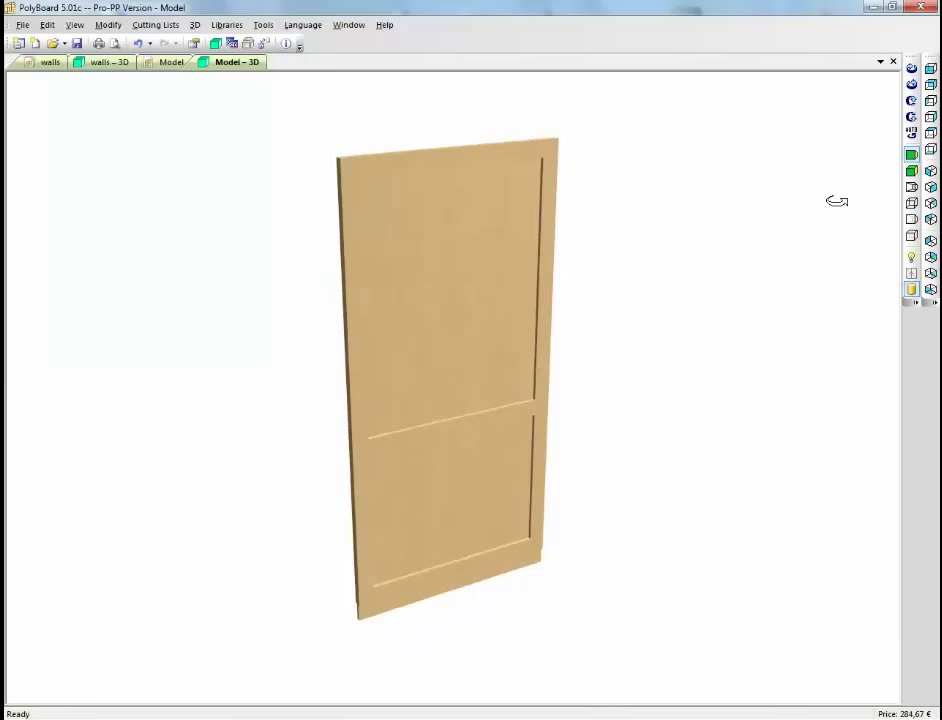
pyautogui.click(893, 62)
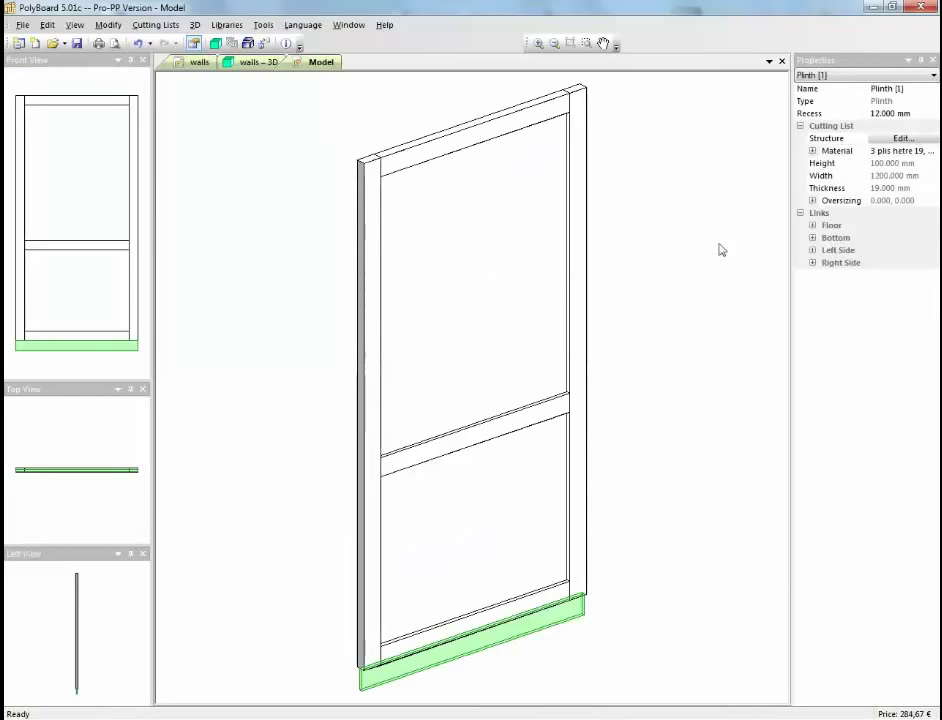
# Close the cabinet and save its modifications as a new model named "full panel 1200"
pyautogui.click(782, 61)
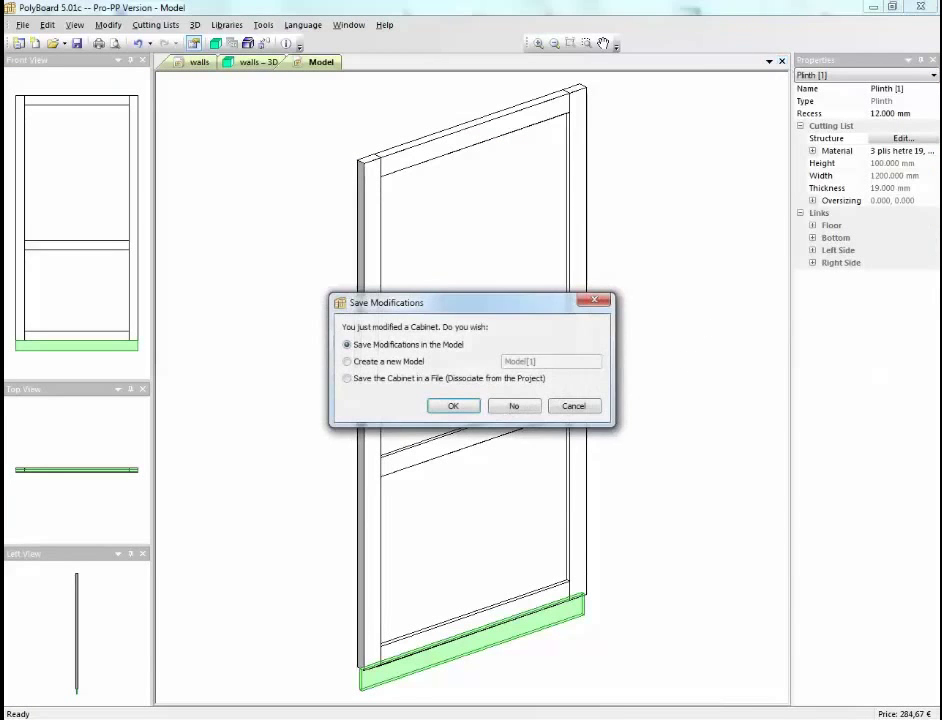
pyautogui.click(352, 366)
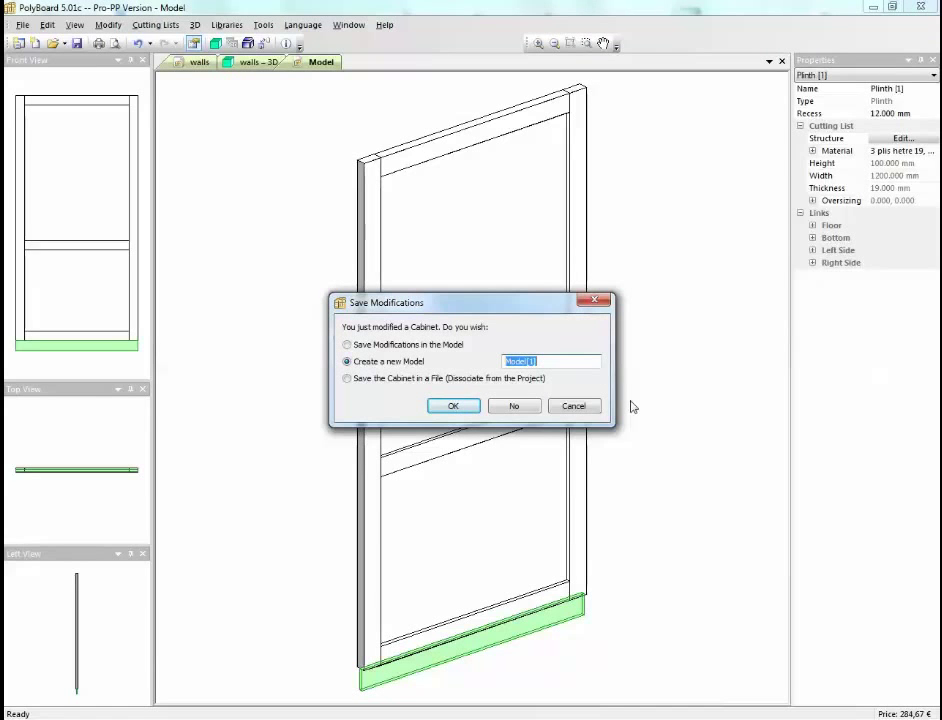
pyautogui.write('panel')
pyautogui.write(' 1200')
pyautogui.write('full')
pyautogui.press('BackSpace')
pyautogui.press('BackSpace')
pyautogui.press('BackSpace')
pyautogui.press('BackSpace')
pyautogui.press('BackSpace')
pyautogui.press('BackSpace')
pyautogui.press('BackSpace')
pyautogui.press('BackSpace')
pyautogui.press('BackSpace')
pyautogui.press('BackSpace')
pyautogui.press('BackSpace')
pyautogui.press('BackSpace')
pyautogui.press('BackSpace')
pyautogui.press('BackSpace')
pyautogui.press('BackSpace')
pyautogui.write('fyu')
pyautogui.press('BackSpace')
pyautogui.press('BackSpace')
pyautogui.write('ull panel 1200')
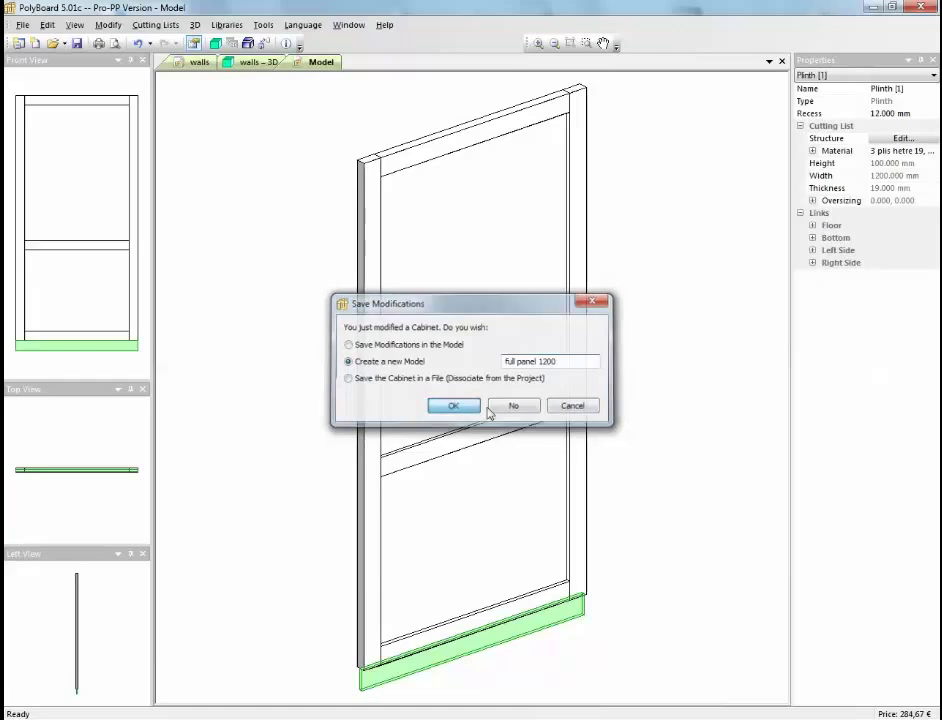
pyautogui.click(468, 407)
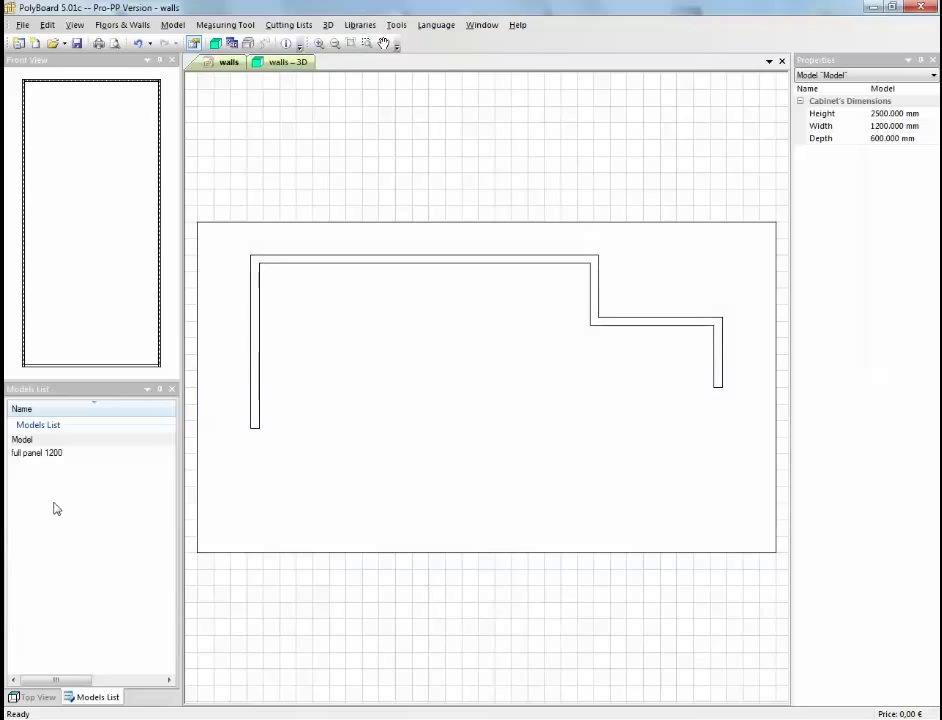
# Place the full panel 1200 model on the floor plan at the open end of the long left wall and show the project in 3D
pyautogui.click(55, 456)
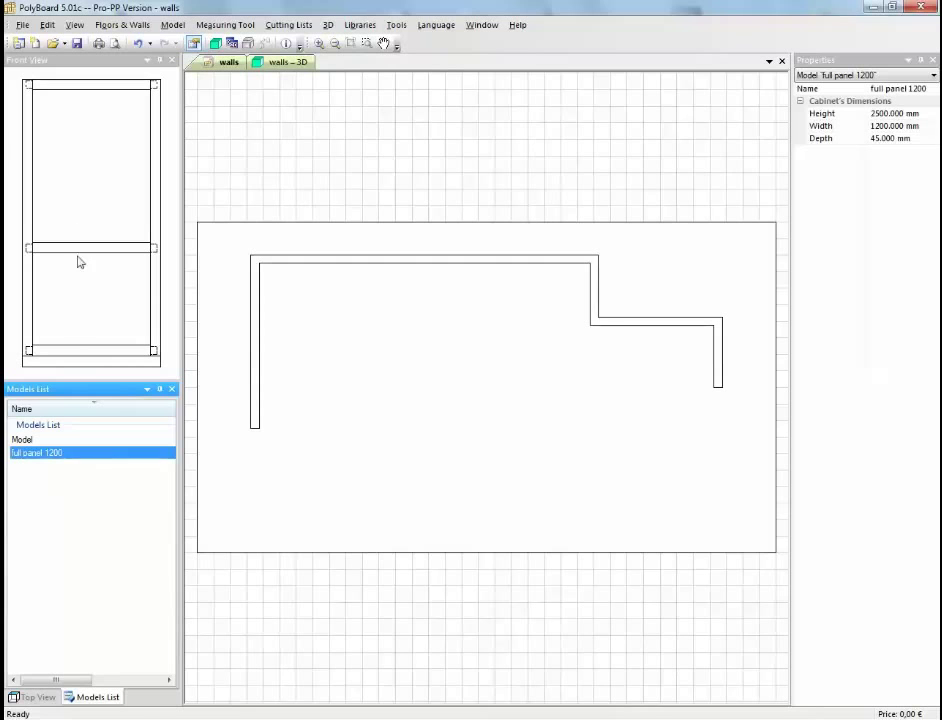
pyautogui.moveTo(92, 454); pyautogui.dragTo(271, 424)
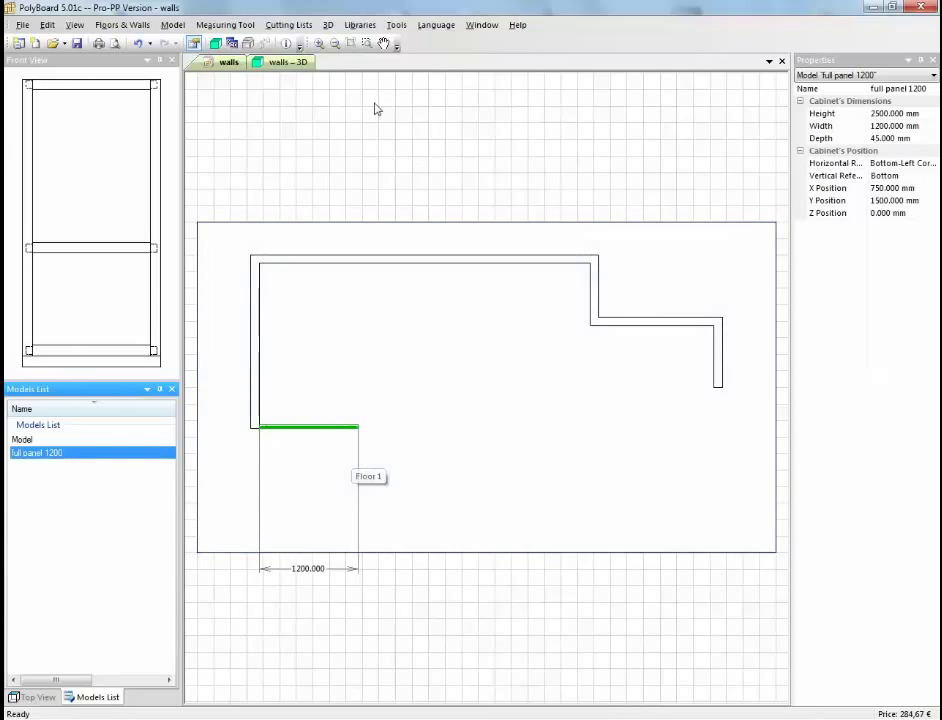
pyautogui.click(217, 42)
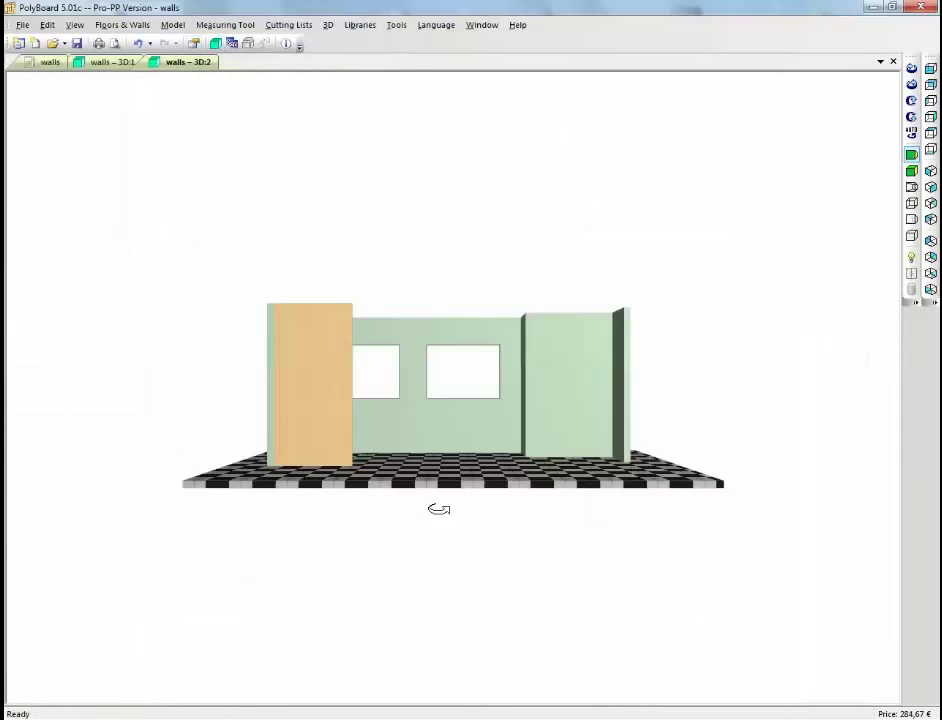
# Examine the placed full panel from several angles in the project's 3D views, and return to the floor plan
pyautogui.moveTo(517, 552); pyautogui.dragTo(391, 467)
pyautogui.scroll(5, 383, 427)
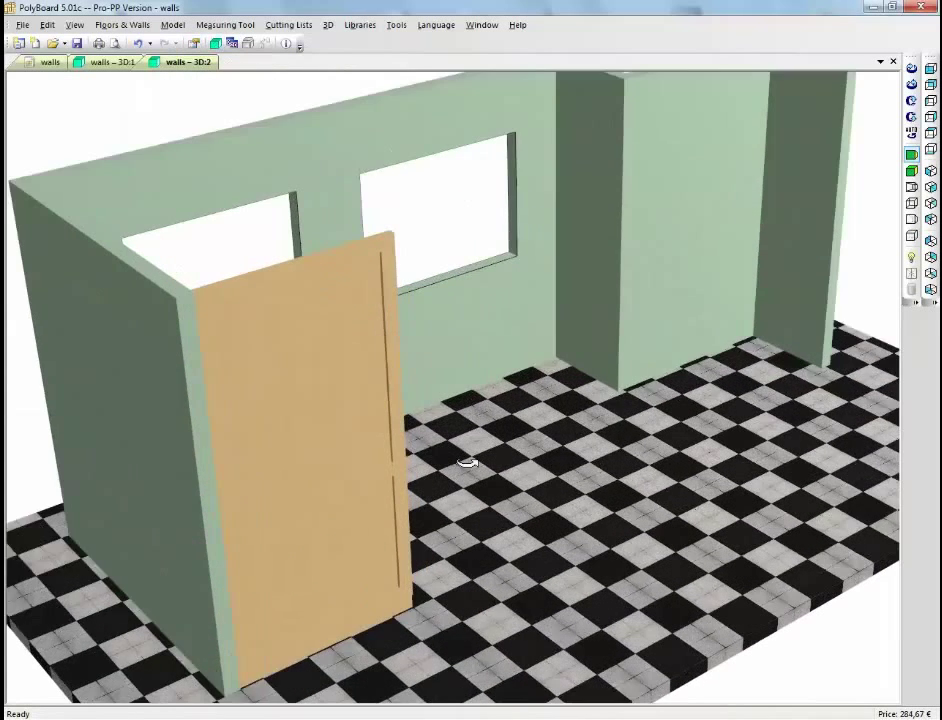
pyautogui.scroll(-5, 501, 474)
pyautogui.moveTo(500, 473); pyautogui.dragTo(428, 505)
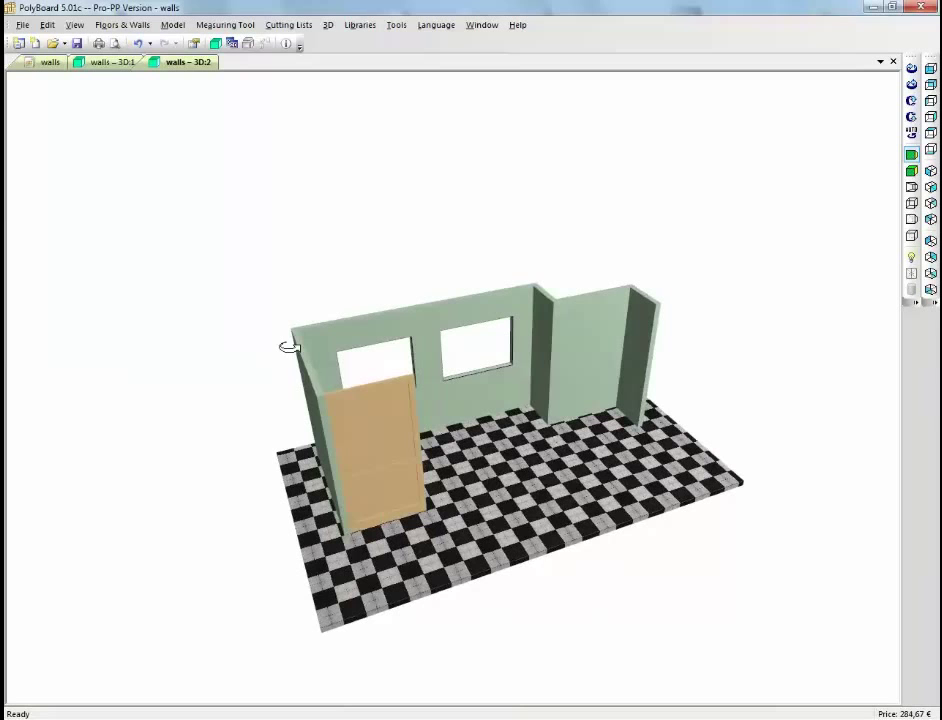
pyautogui.click(110, 63)
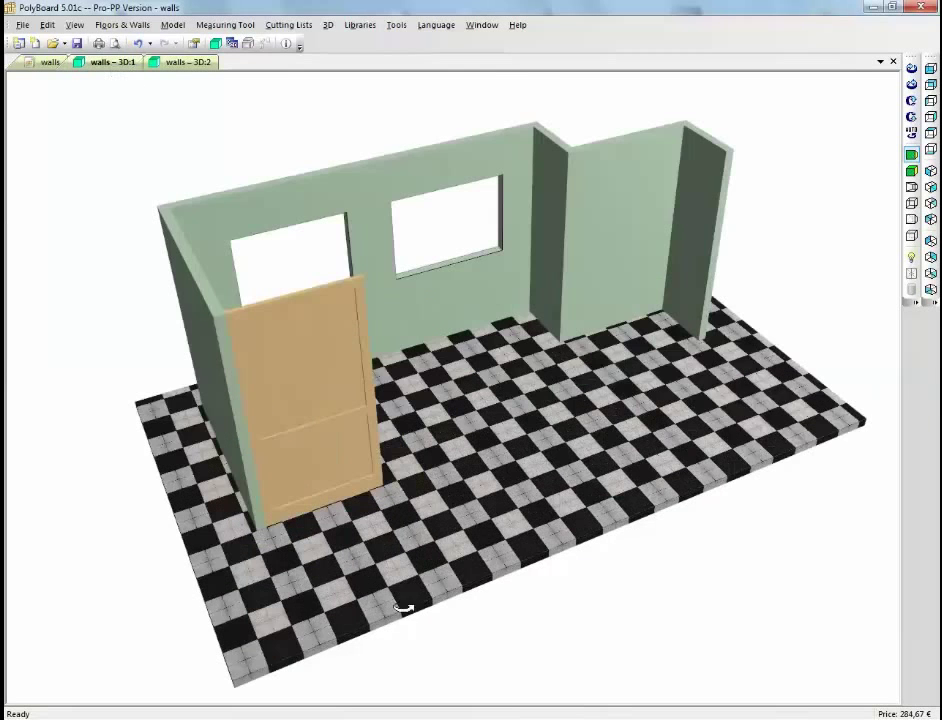
pyautogui.click(38, 61)
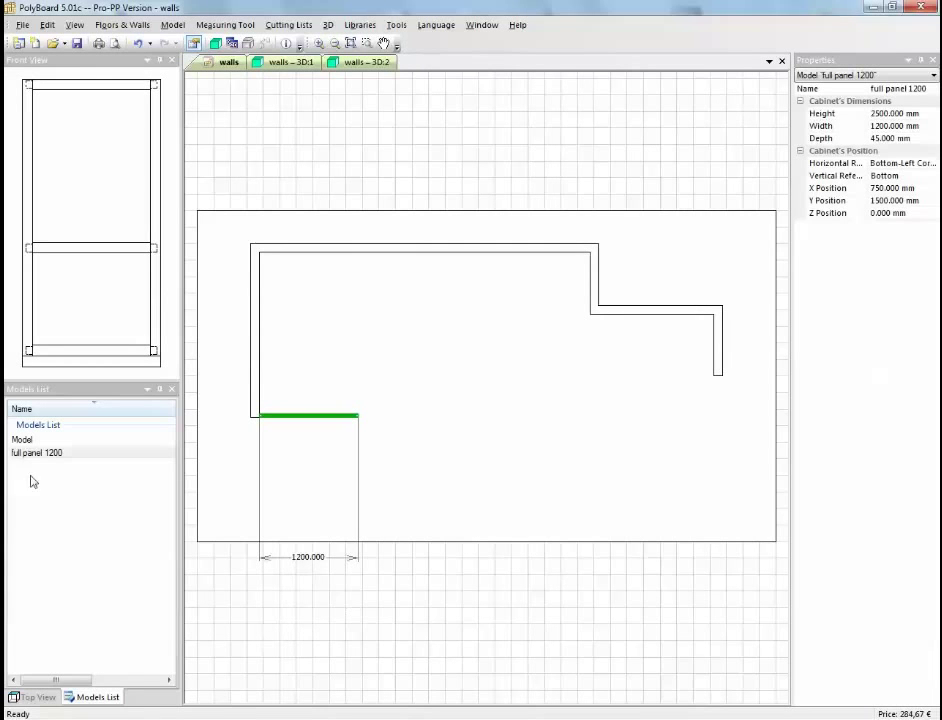
# Open the full panel 1200 model and set the material of its back's Central Panel 1 to Glass 8
pyautogui.doubleClick(73, 452)
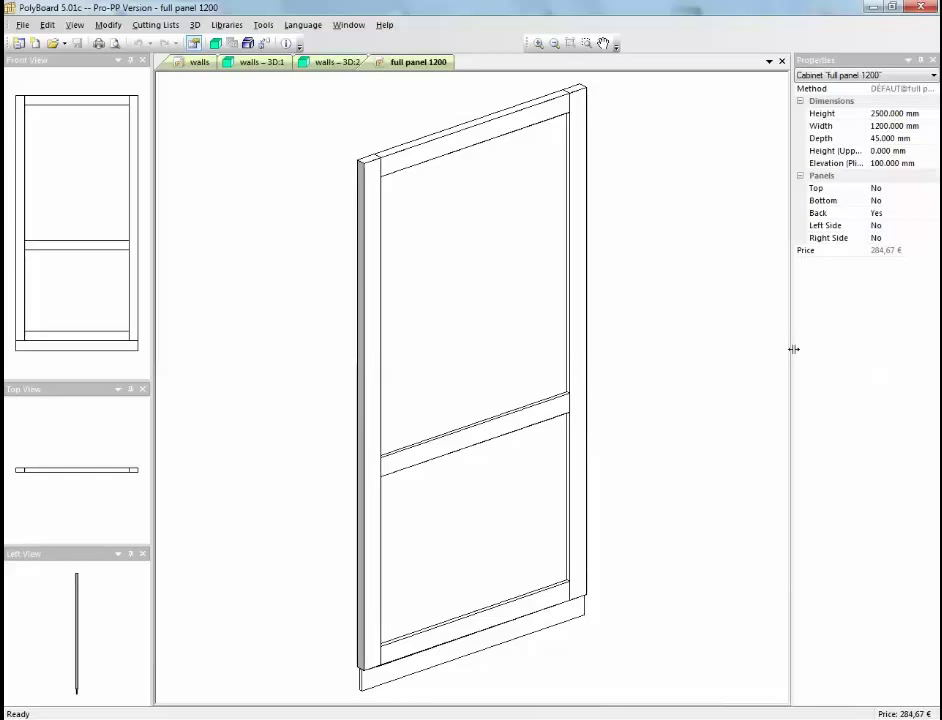
pyautogui.click(545, 106)
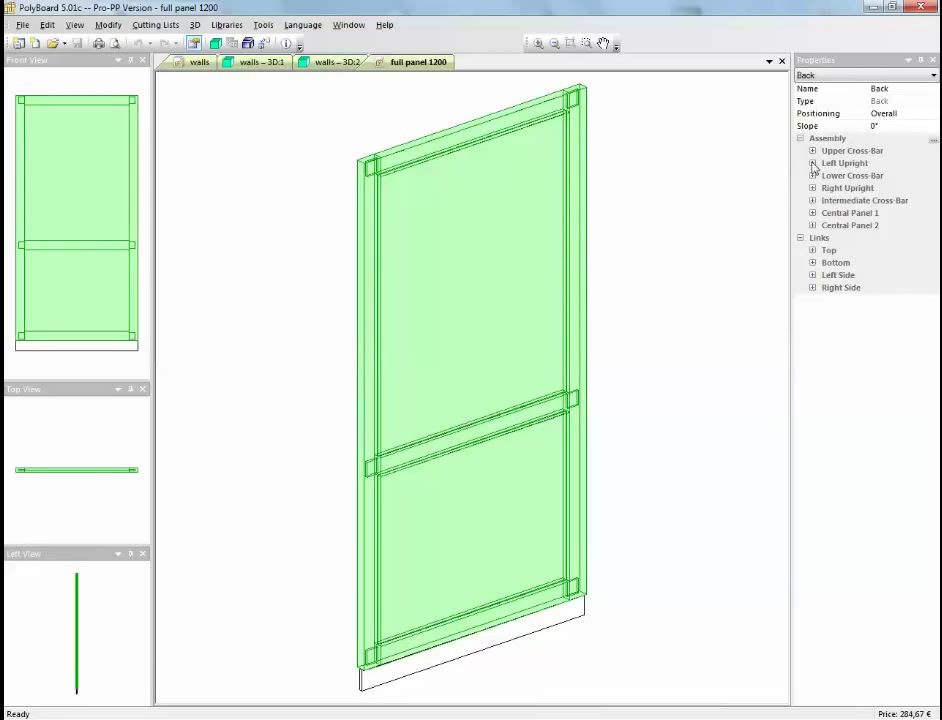
pyautogui.click(840, 226)
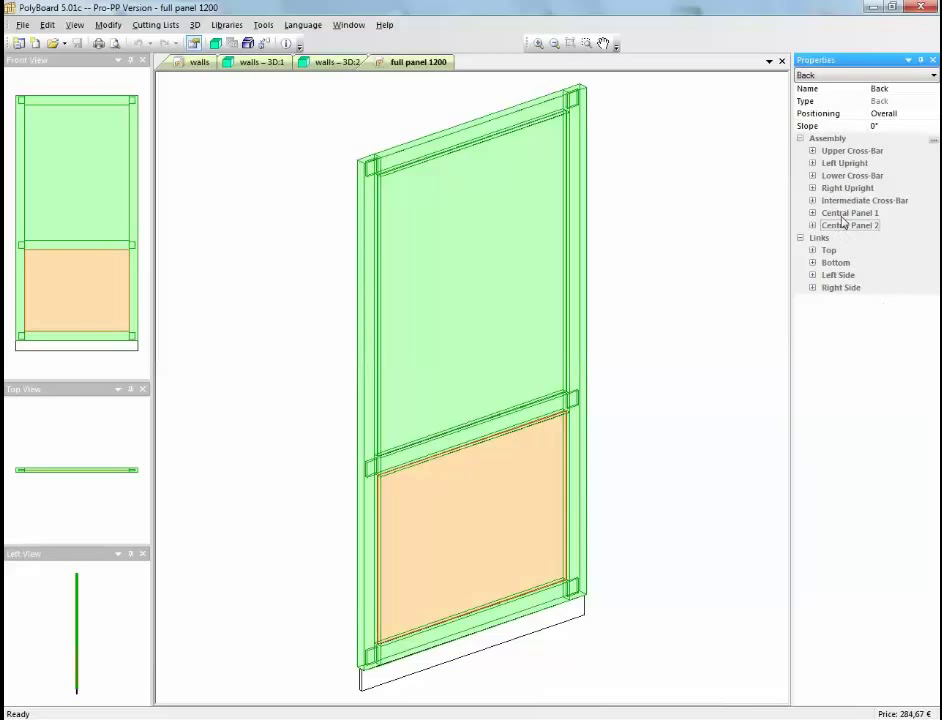
pyautogui.click(843, 214)
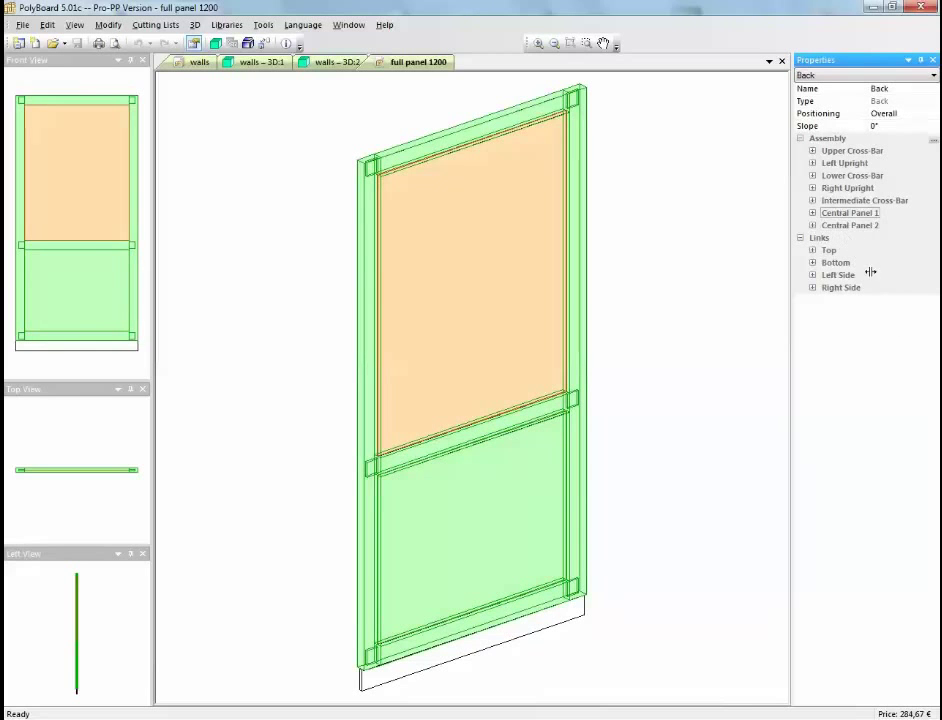
pyautogui.click(812, 213)
pyautogui.click(876, 240)
pyautogui.click(882, 240)
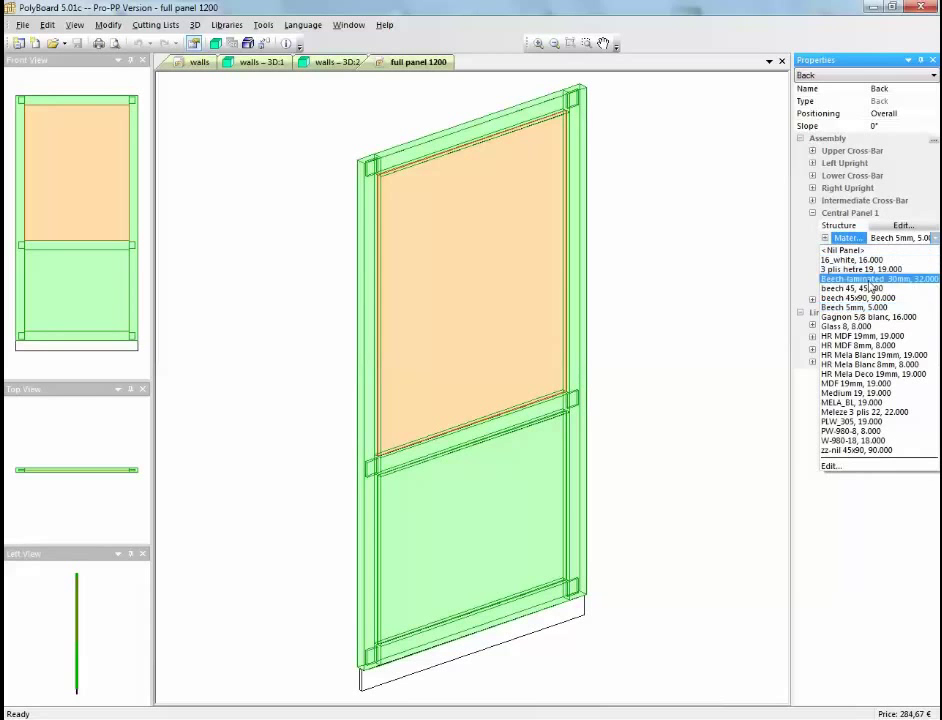
pyautogui.click(856, 327)
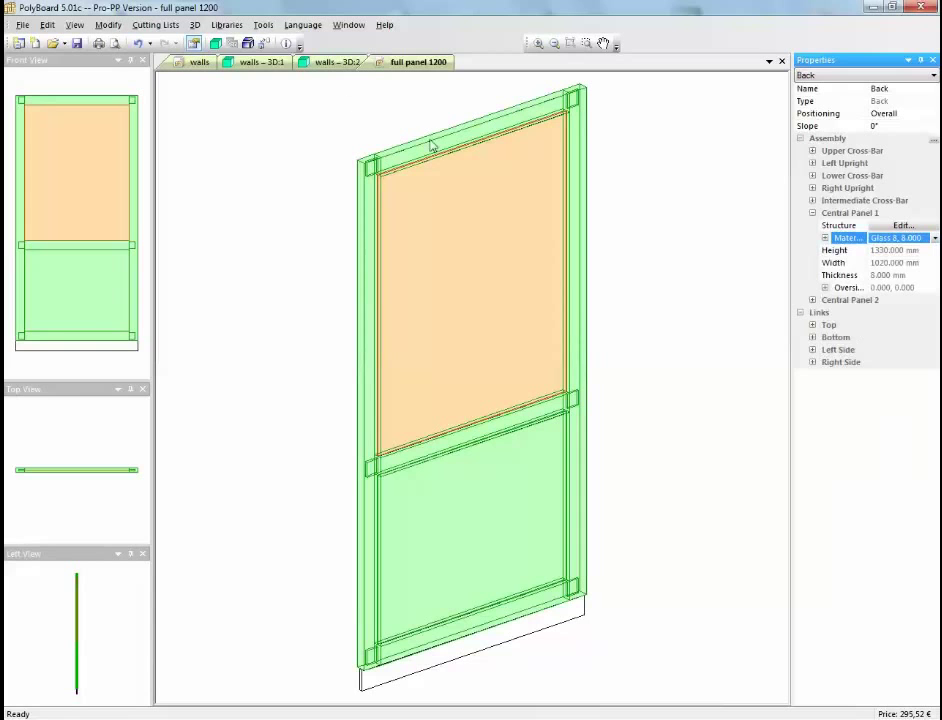
# Inspect the panel with its glass upper section in 3D, and close that 3D view
pyautogui.click(215, 43)
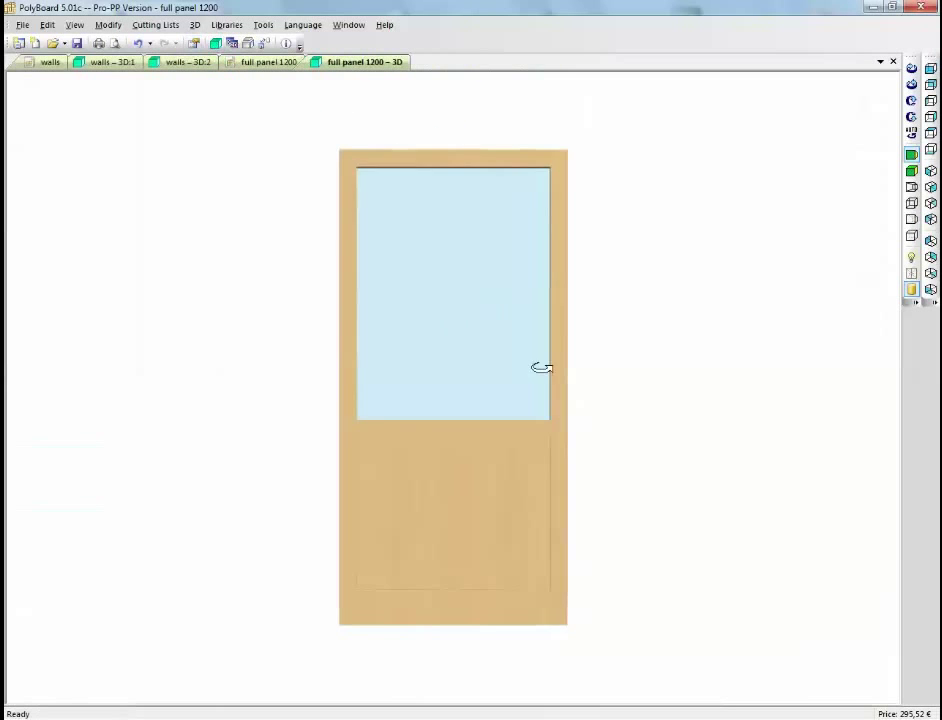
pyautogui.moveTo(541, 367); pyautogui.dragTo(612, 433)
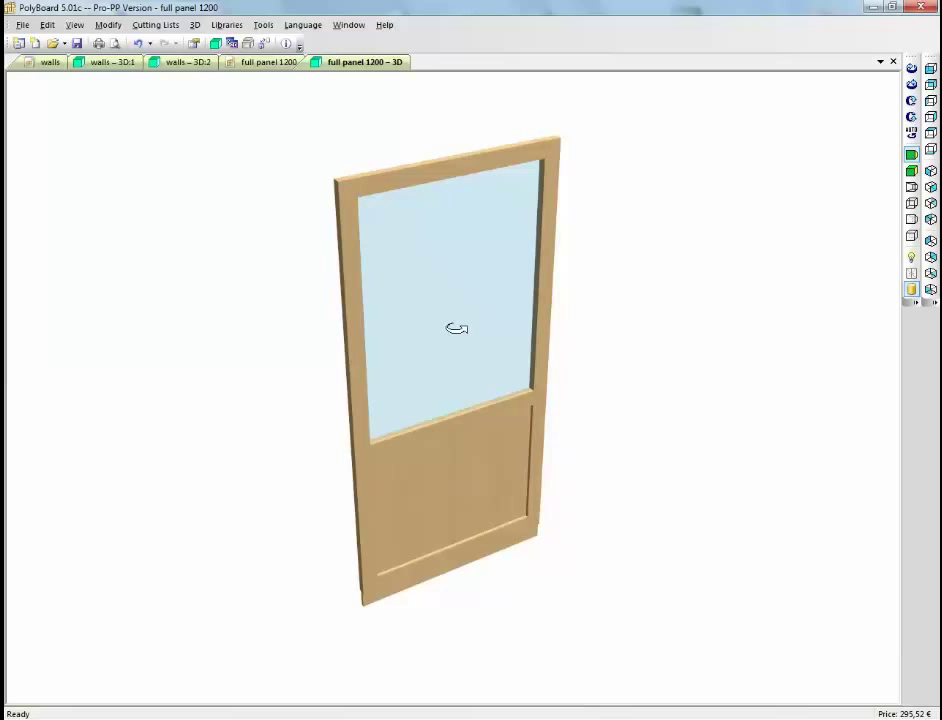
pyautogui.click(893, 61)
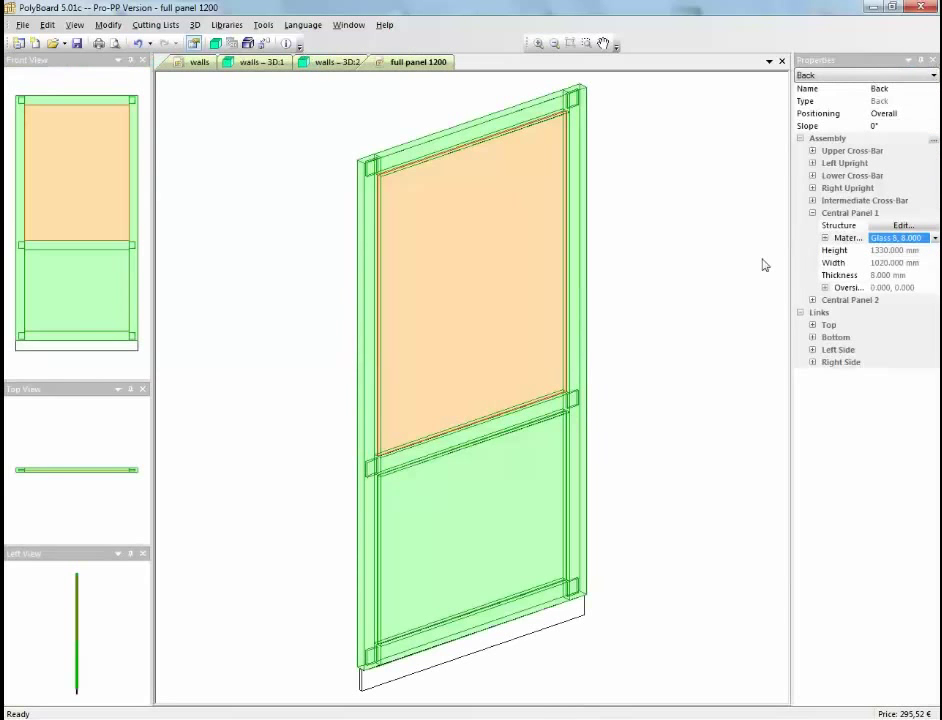
# Close the cabinet and save its modifications as a new model named "glass panel 1200"
pyautogui.click(782, 61)
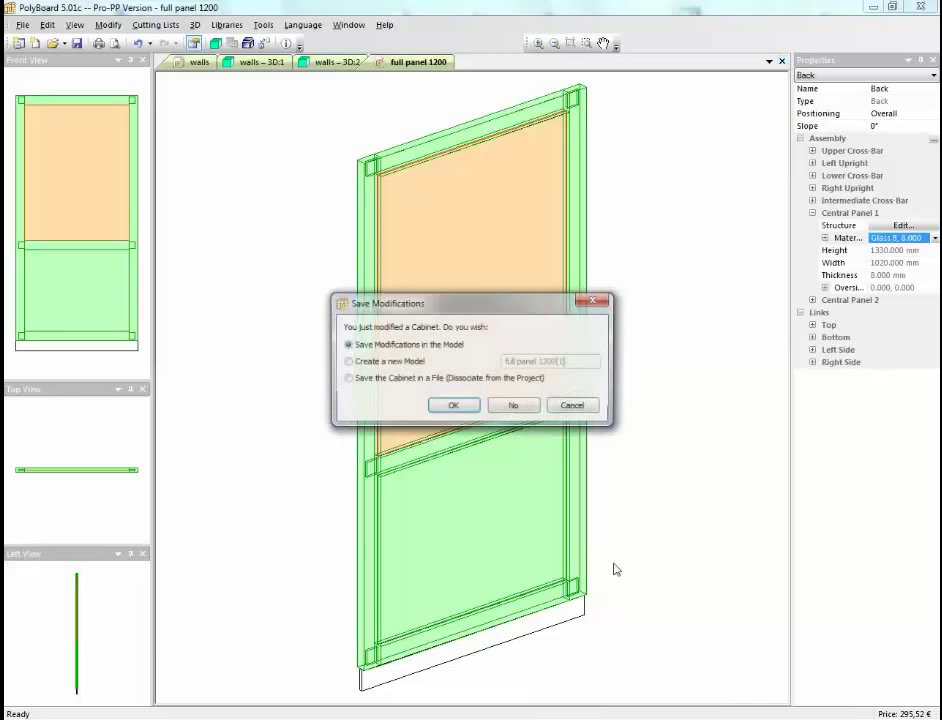
pyautogui.click(347, 362)
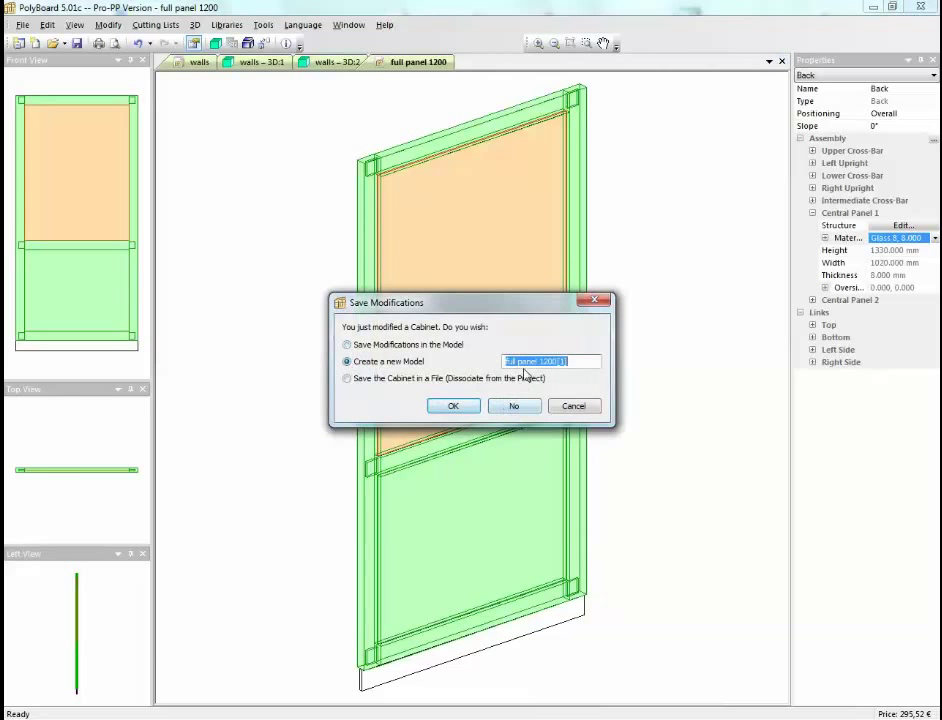
pyautogui.click(518, 362)
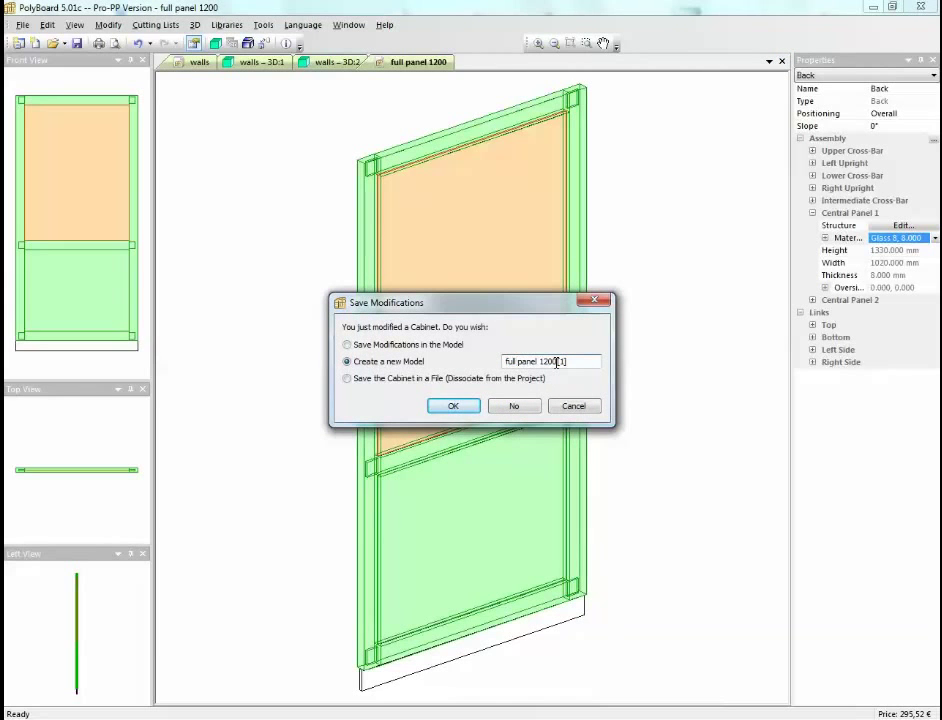
pyautogui.press('BackSpace')
pyautogui.press('BackSpace')
pyautogui.press('BackSpace')
pyautogui.press('BackSpace')
pyautogui.press('BackSpace')
pyautogui.write('glasse')
pyautogui.press('BackSpace')
pyautogui.click(470, 411)
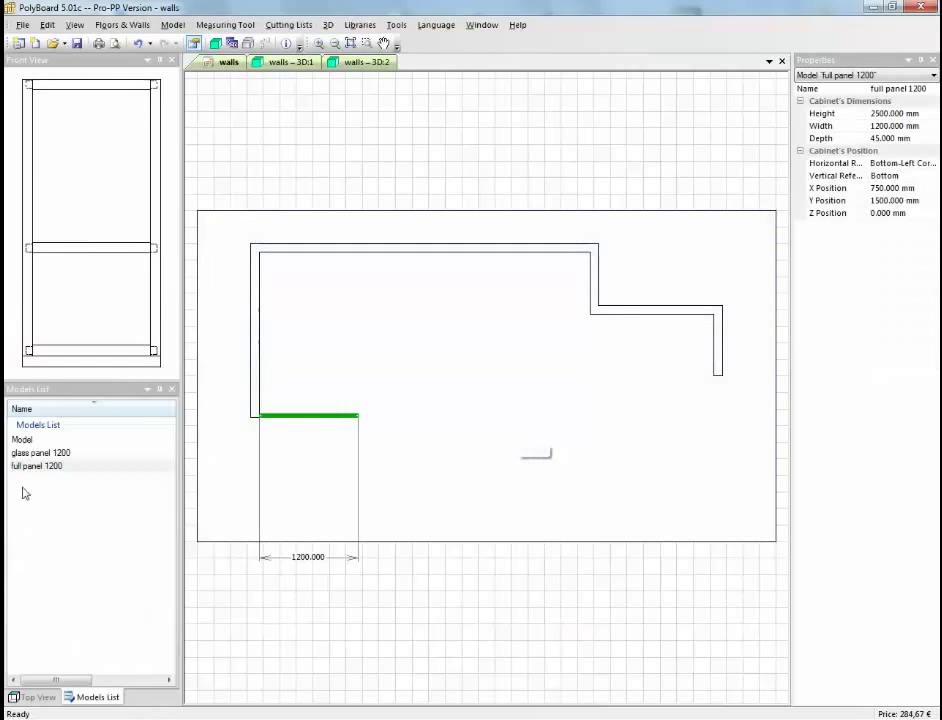
# Place the glass panel 1200 model against the free end of the full panel on the floor plan, and check both in 3D
pyautogui.moveTo(40, 452); pyautogui.dragTo(385, 416)
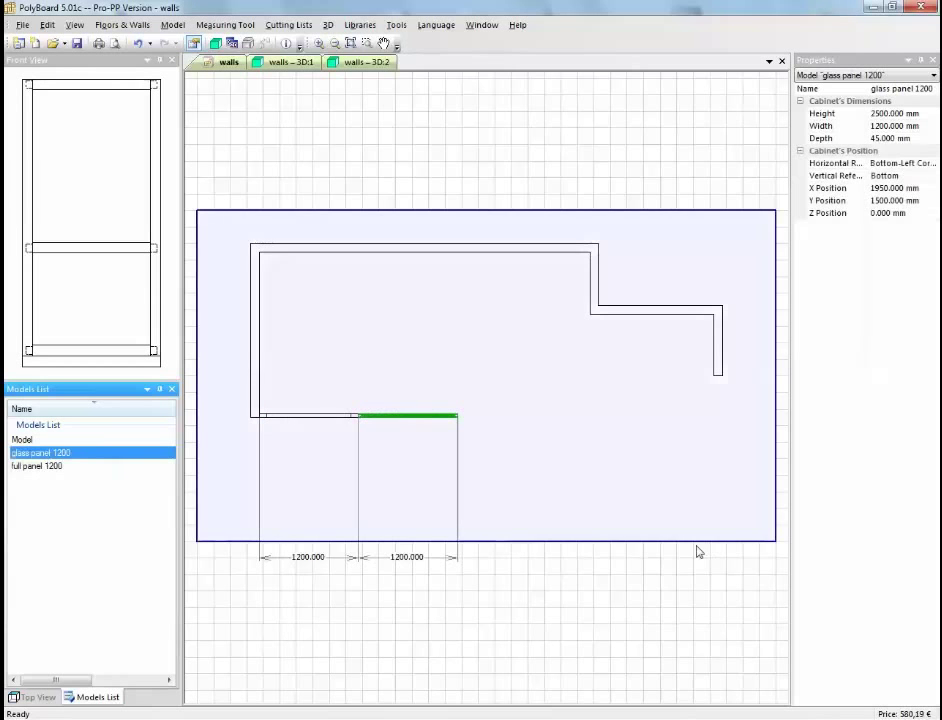
pyautogui.click(366, 61)
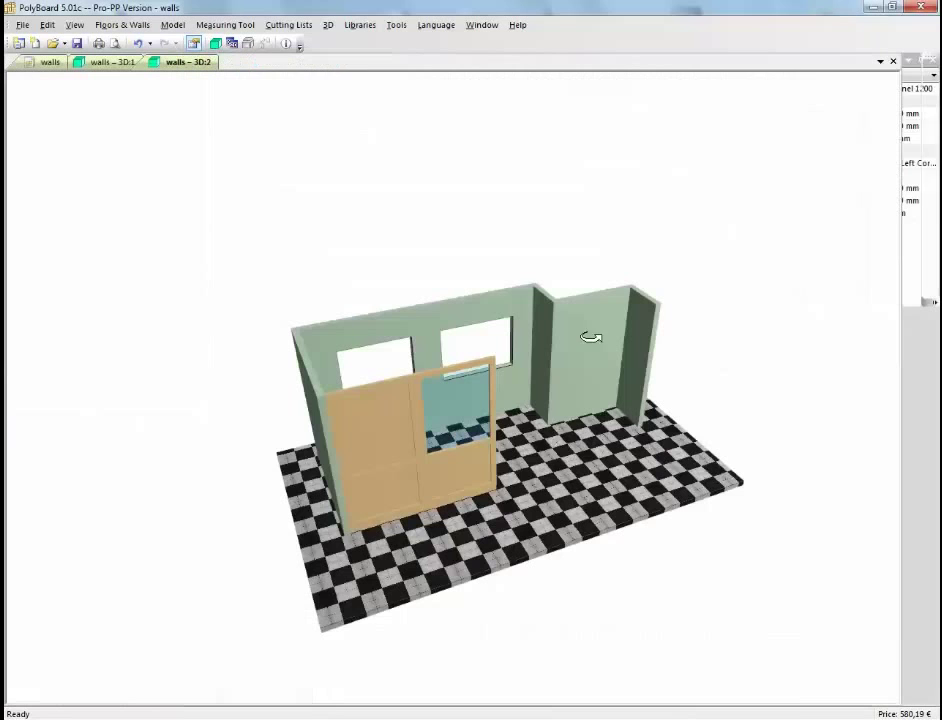
pyautogui.moveTo(515, 509); pyautogui.dragTo(497, 488)
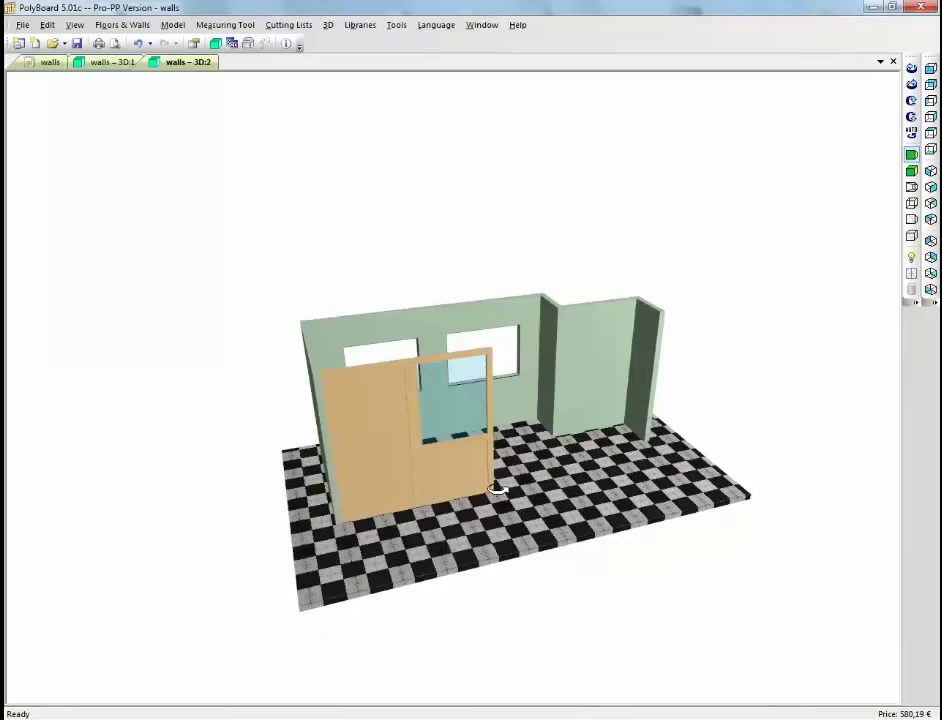
pyautogui.scroll(5, 497, 488)
pyautogui.moveTo(423, 450); pyautogui.dragTo(387, 457)
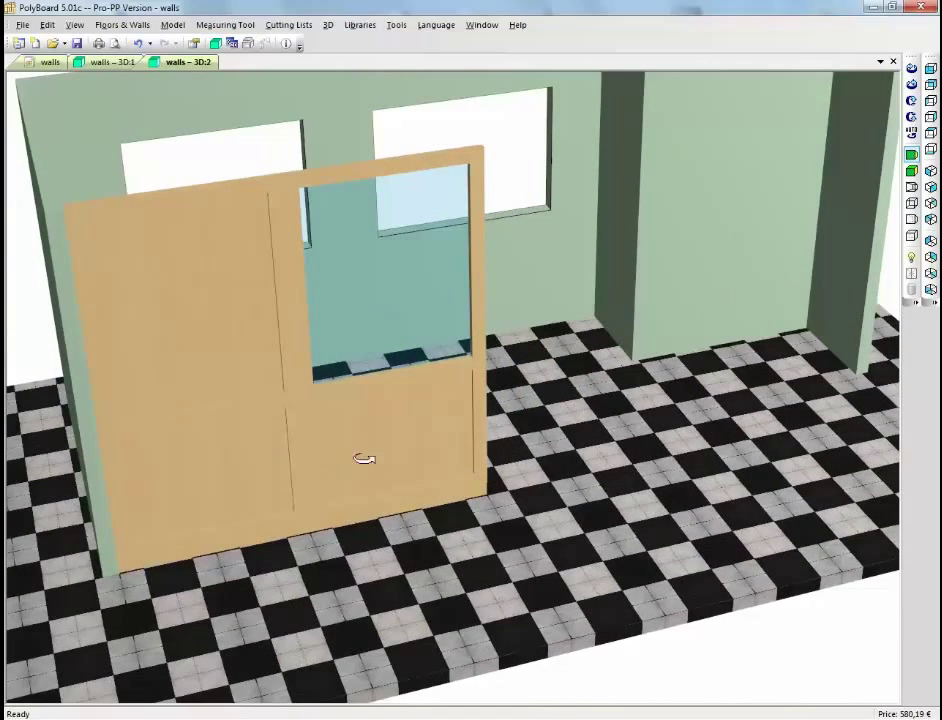
pyautogui.scroll(-3, 530, 376)
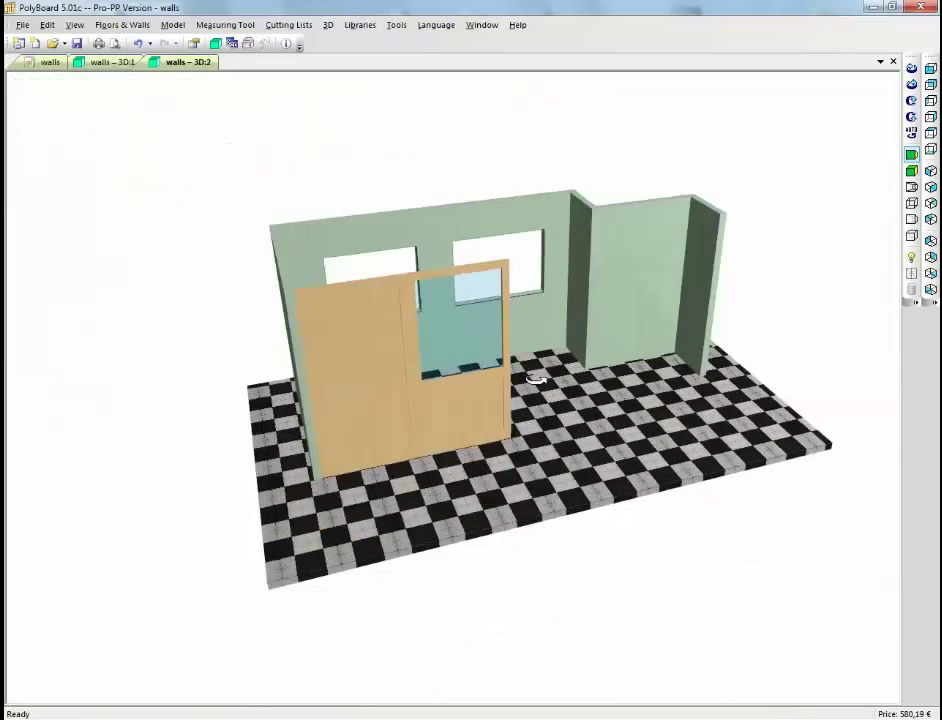
pyautogui.scroll(-2, 535, 378)
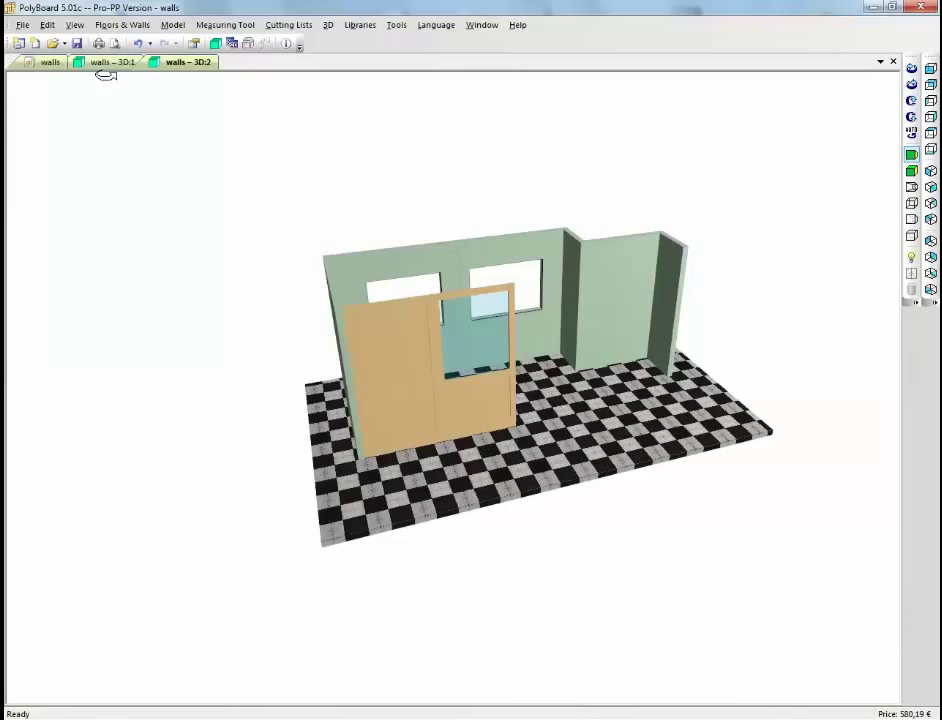
pyautogui.click(31, 63)
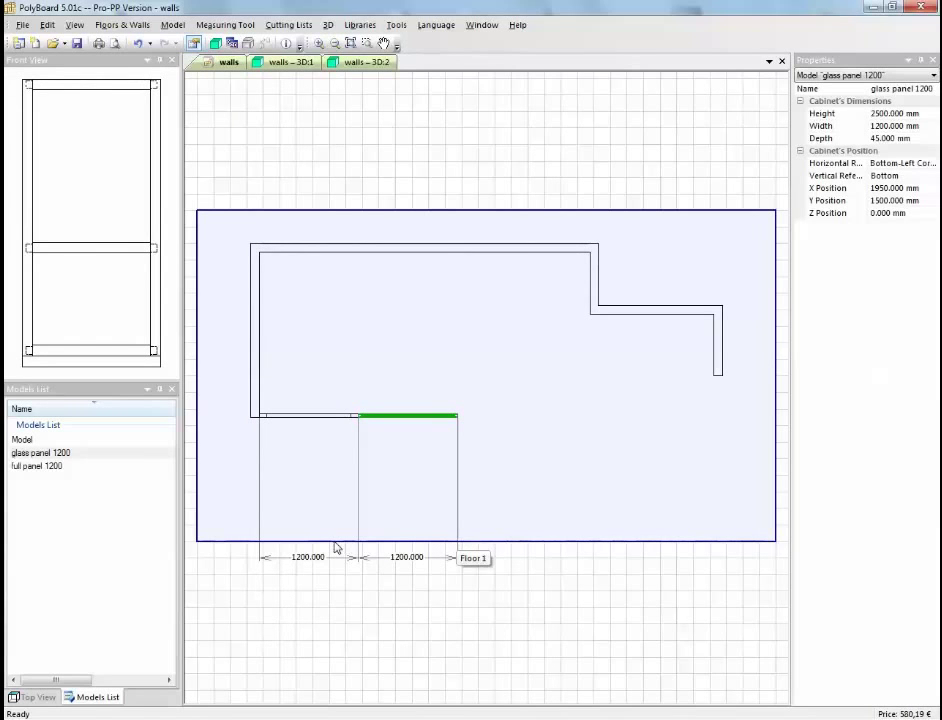
# Open the full panel 1200 model again and delete the plinth beneath the panel
pyautogui.click(20, 466)
pyautogui.doubleClick(20, 466)
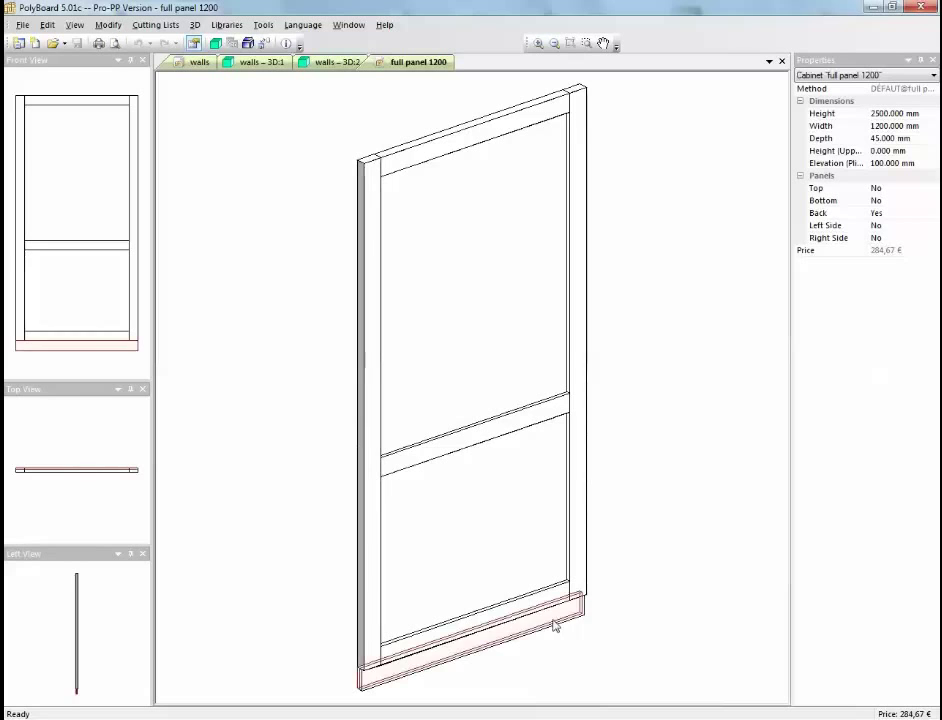
pyautogui.click(368, 678)
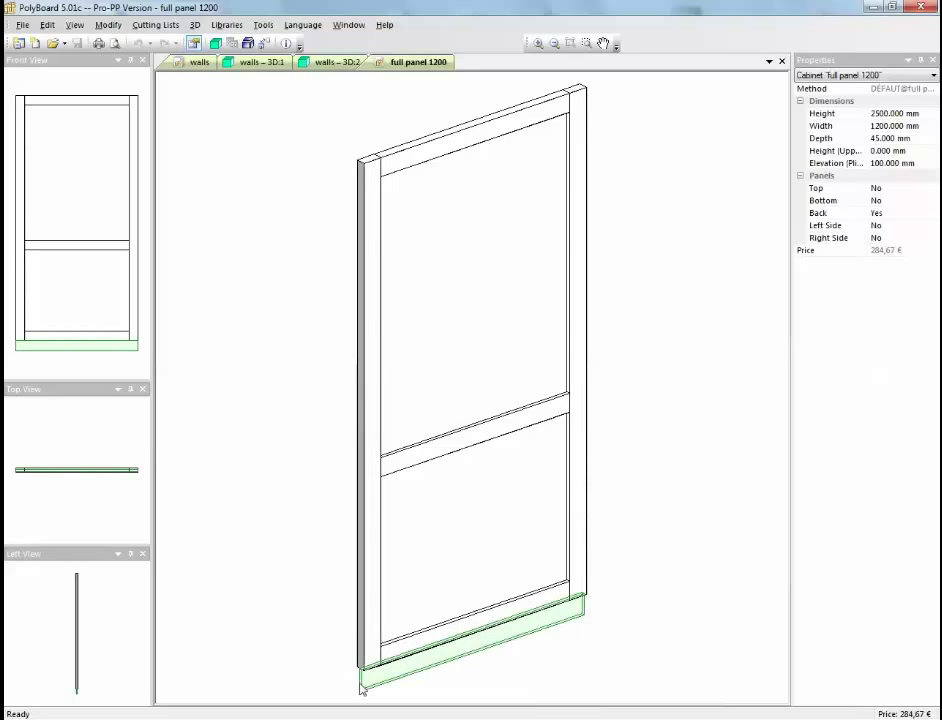
pyautogui.click(566, 654)
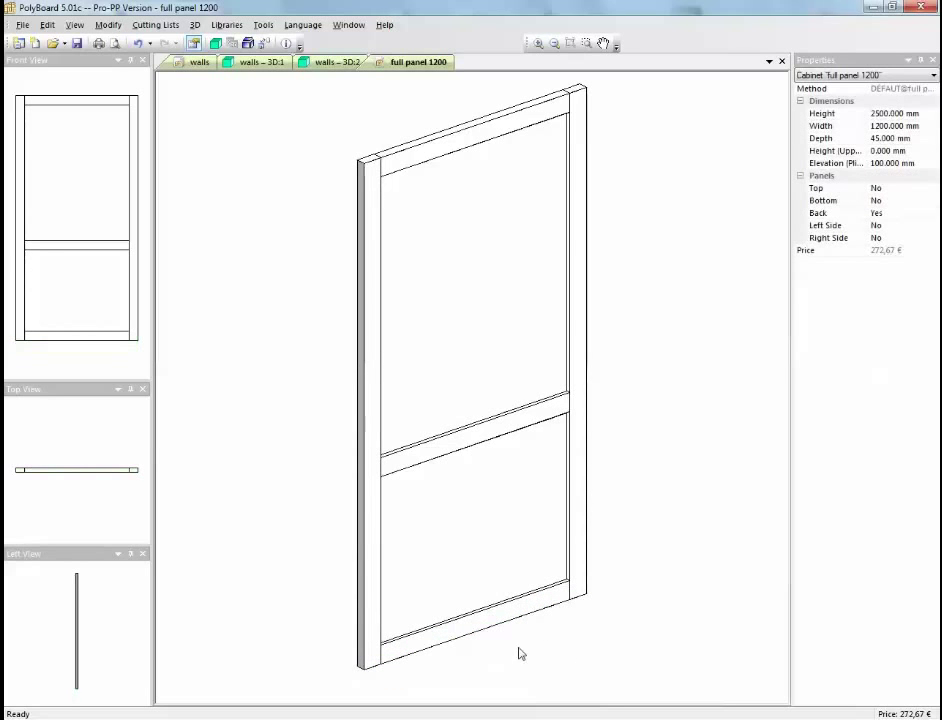
# Set the cabinet's plinth elevation to 0 mm
pyautogui.click(915, 163)
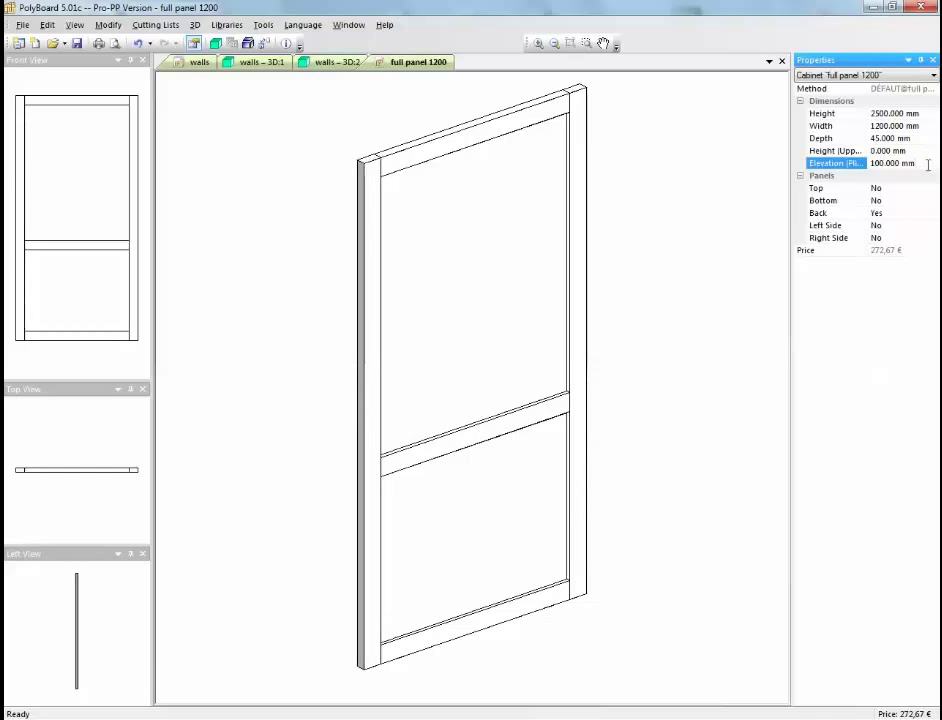
pyautogui.moveTo(917, 163); pyautogui.dragTo(867, 164)
pyautogui.write('0')
pyautogui.press('Return')
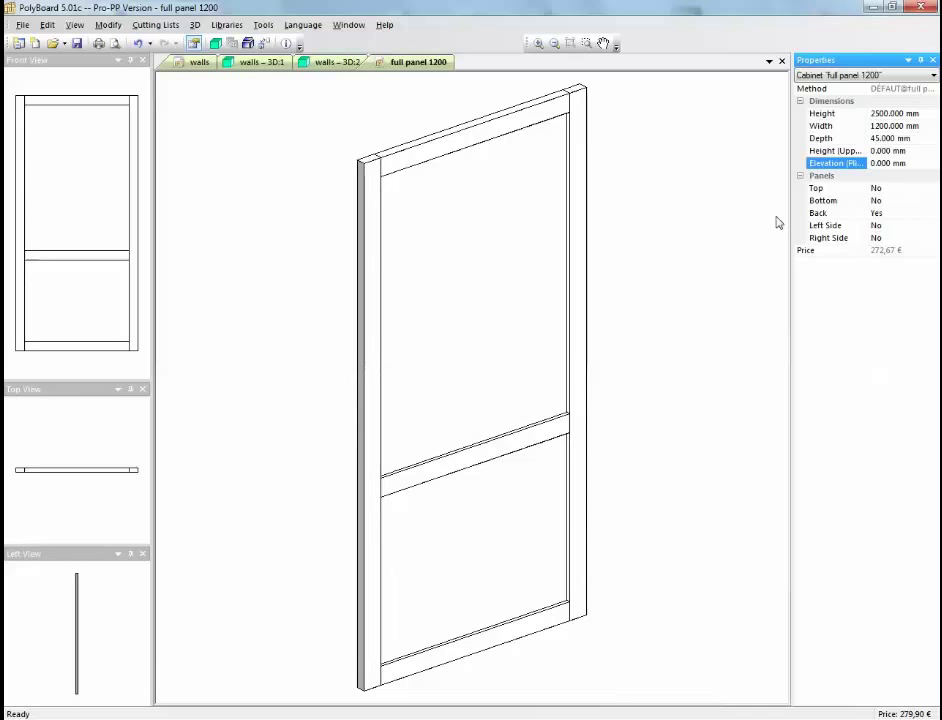
# Remove the lower cross-bar from the framed back by setting its material to Nil Panel
pyautogui.click(553, 101)
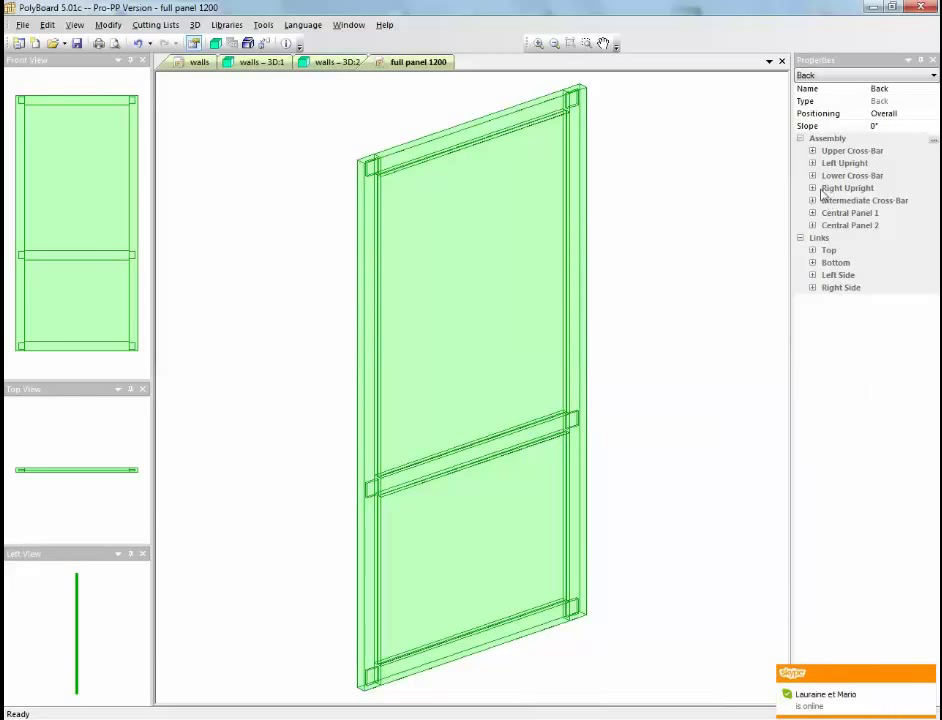
pyautogui.click(812, 176)
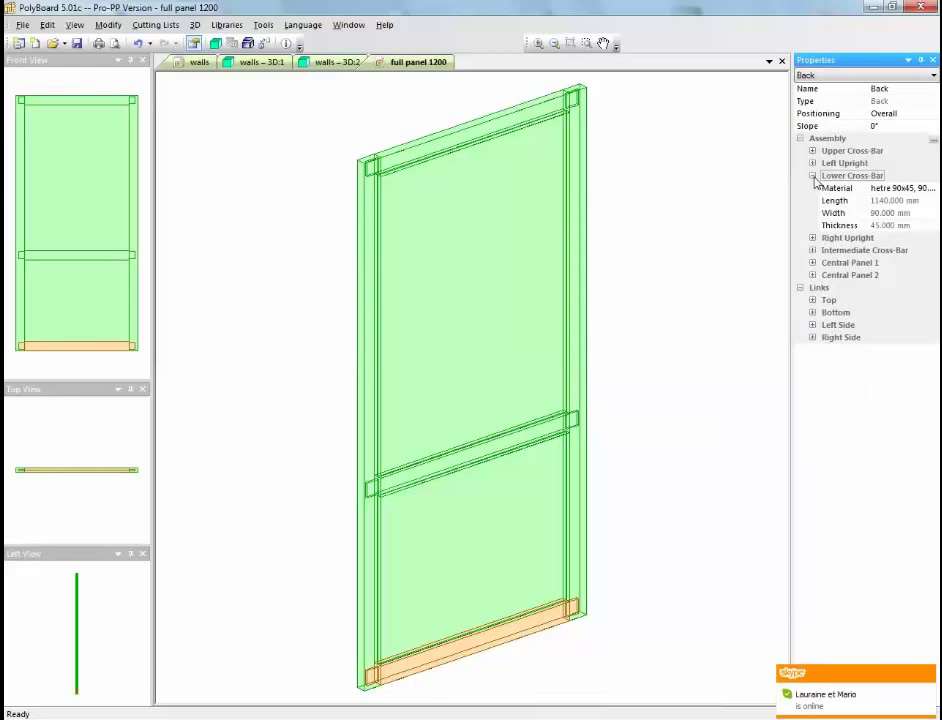
pyautogui.click(892, 190)
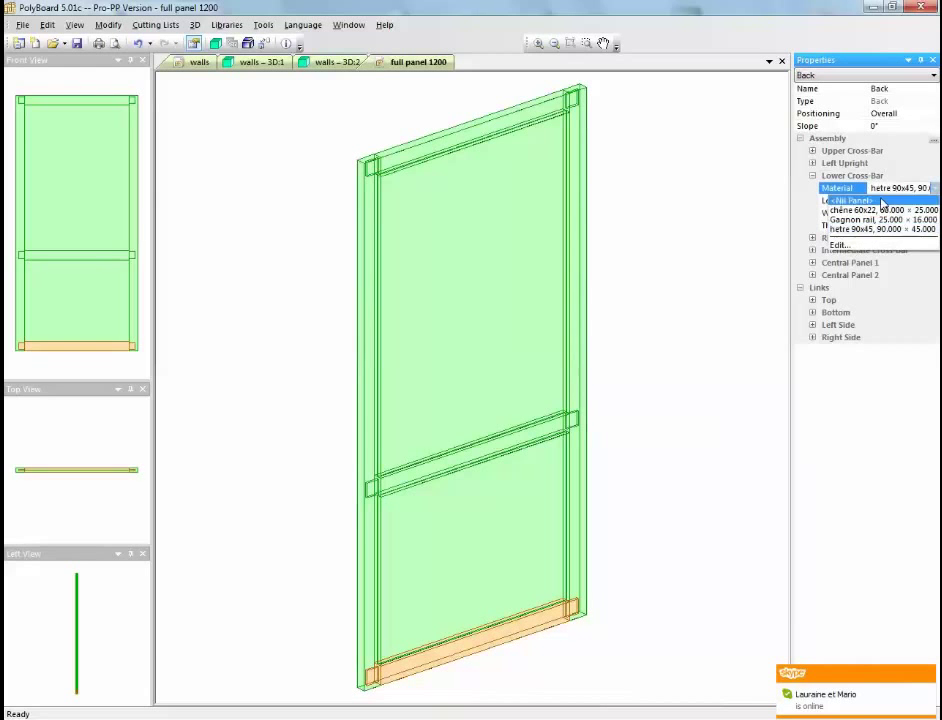
pyautogui.click(850, 201)
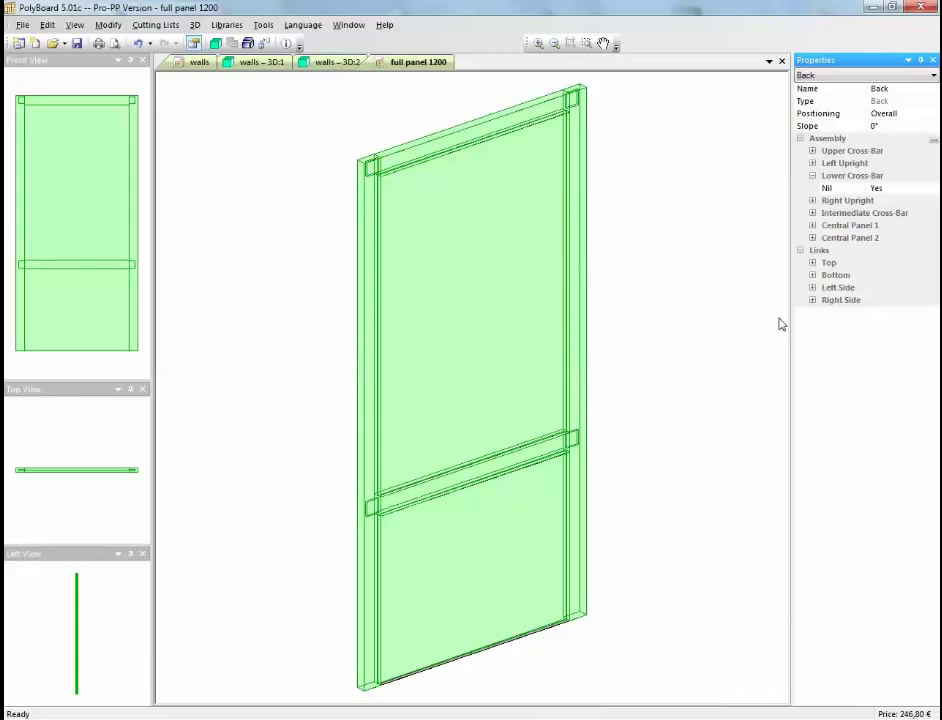
# Remove the upper infill of the framed back by setting Central Panel 1's material to Nil Panel
pyautogui.click(813, 226)
pyautogui.click(900, 251)
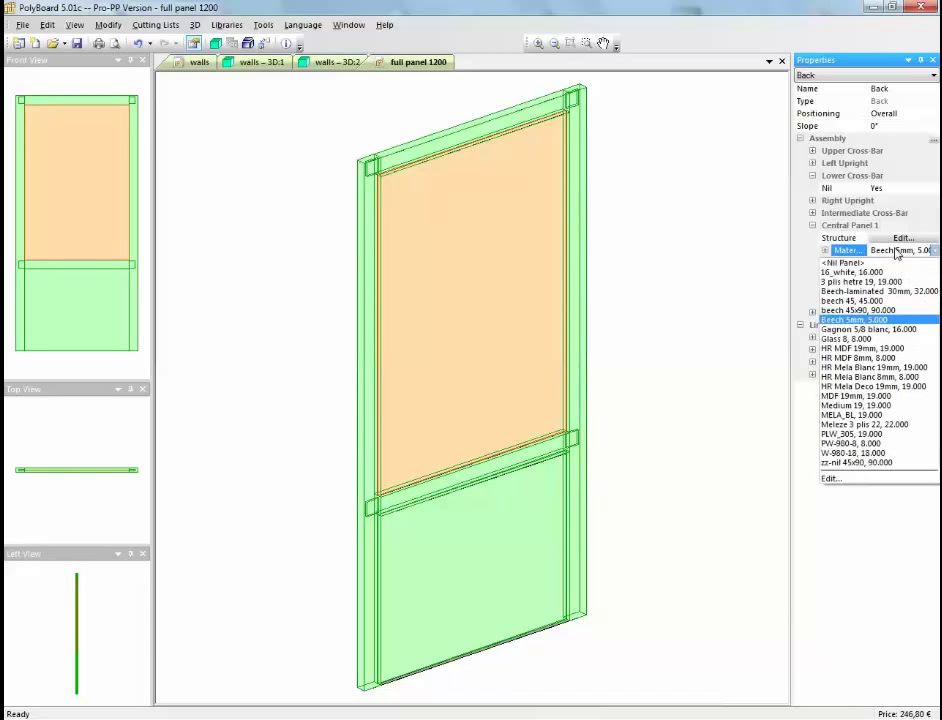
pyautogui.click(886, 262)
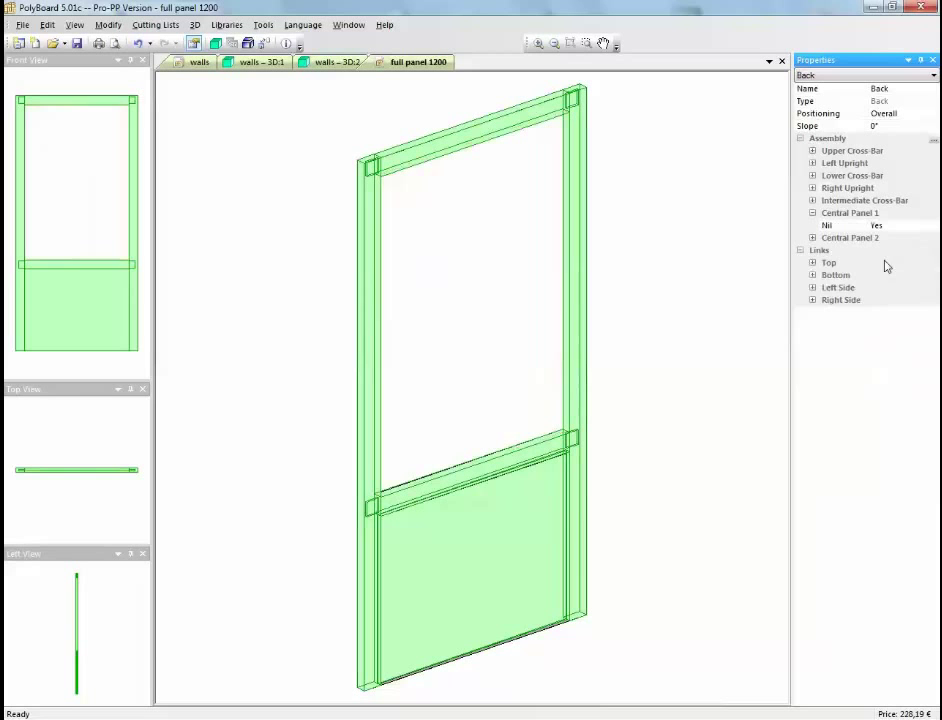
# Remove the lower infill of the framed back by setting Central Panel 2's material to Nil Panel
pyautogui.click(813, 238)
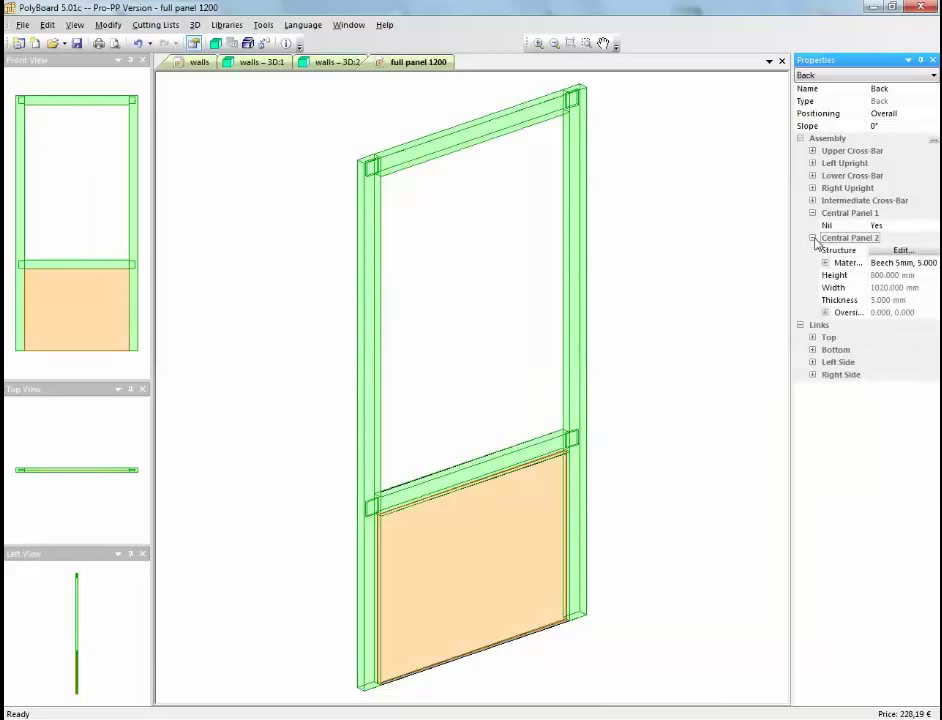
pyautogui.click(900, 262)
pyautogui.click(830, 274)
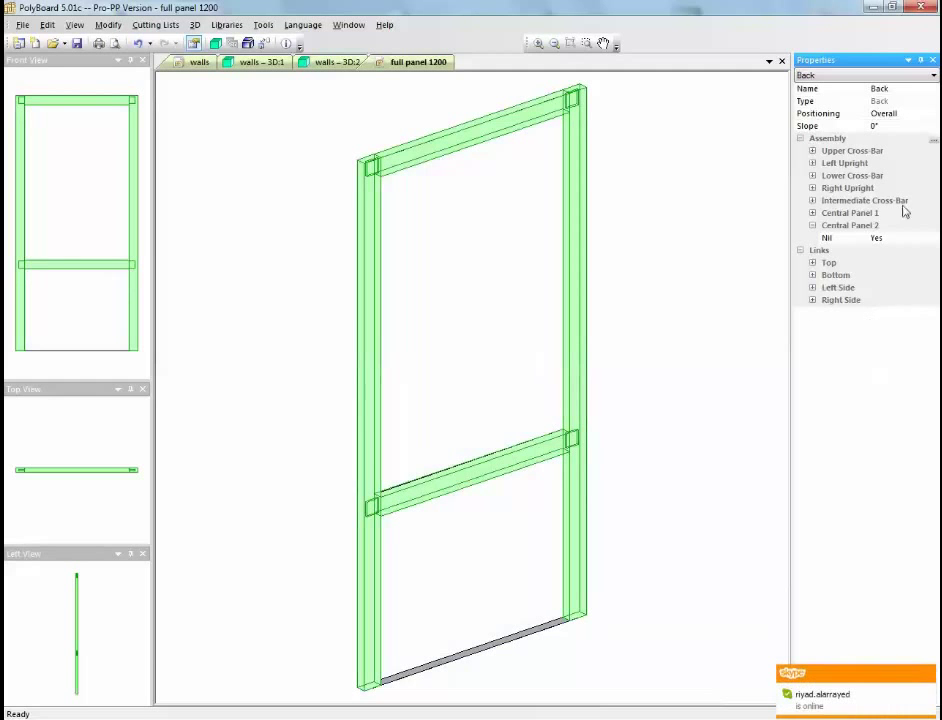
# Set the intermediate cross-bar's position to 2000 mm in the back's assembly and check the open frame in 3D
pyautogui.rightClick(828, 138)
pyautogui.click(792, 153)
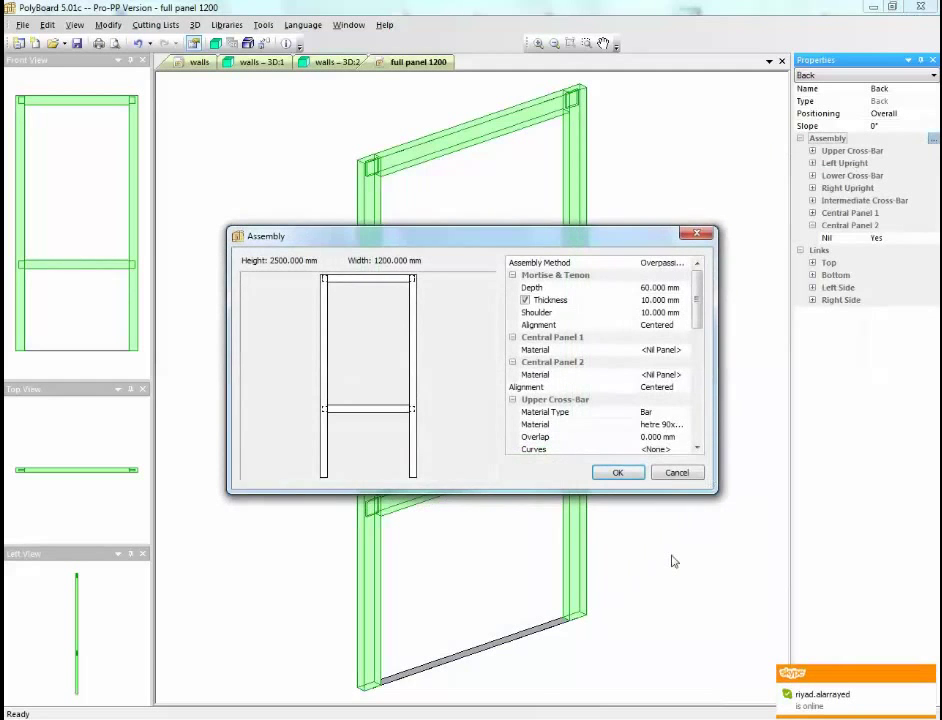
pyautogui.moveTo(699, 313); pyautogui.dragTo(694, 446)
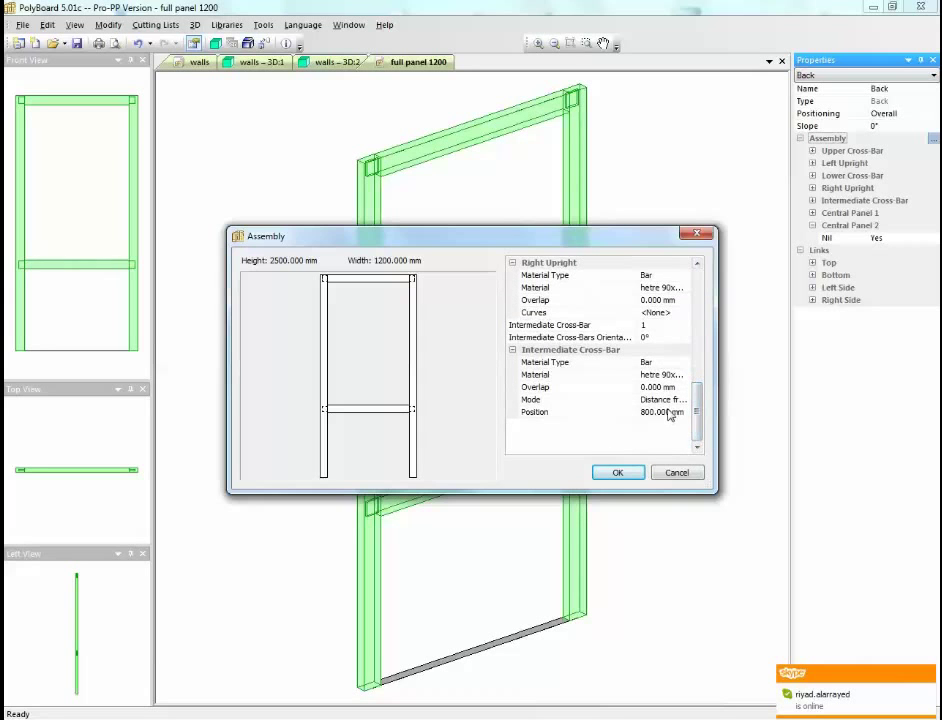
pyautogui.click(634, 411)
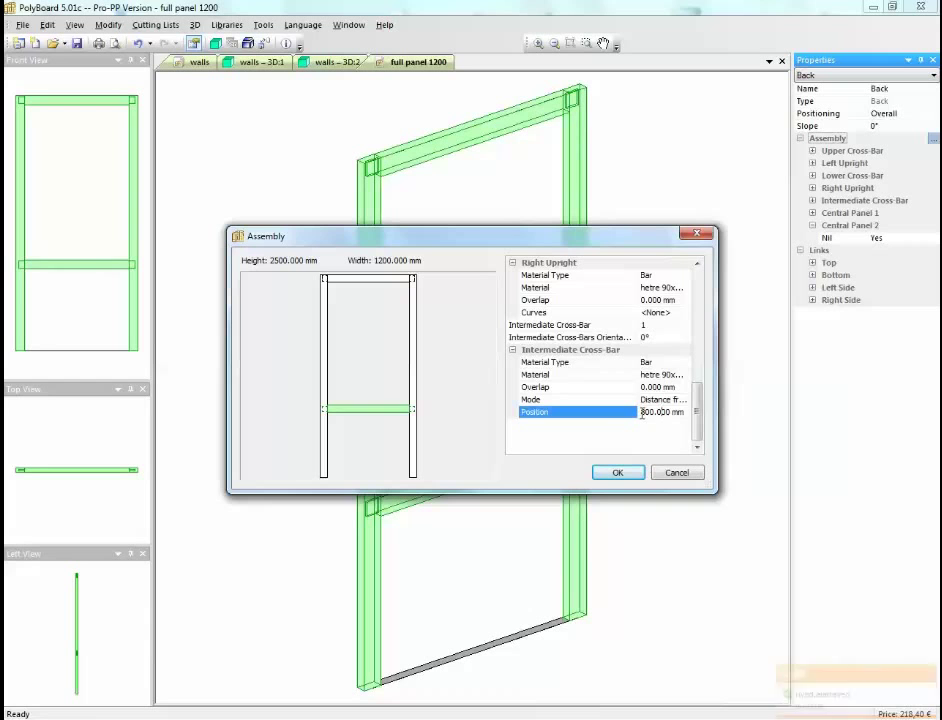
pyautogui.click(645, 412)
pyautogui.write('2')
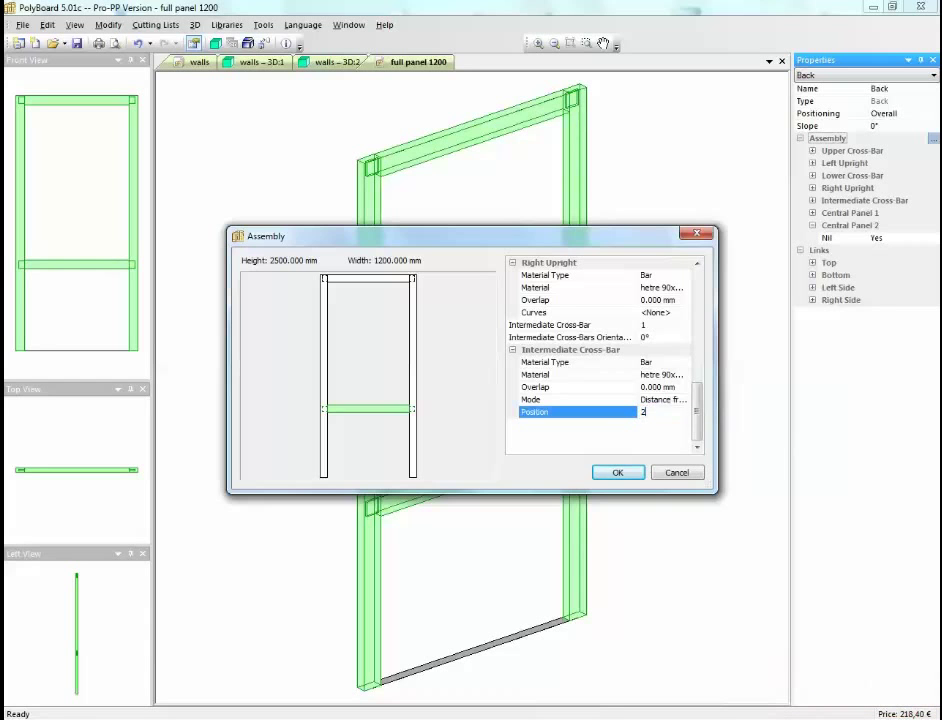
pyautogui.write('000')
pyautogui.click(627, 476)
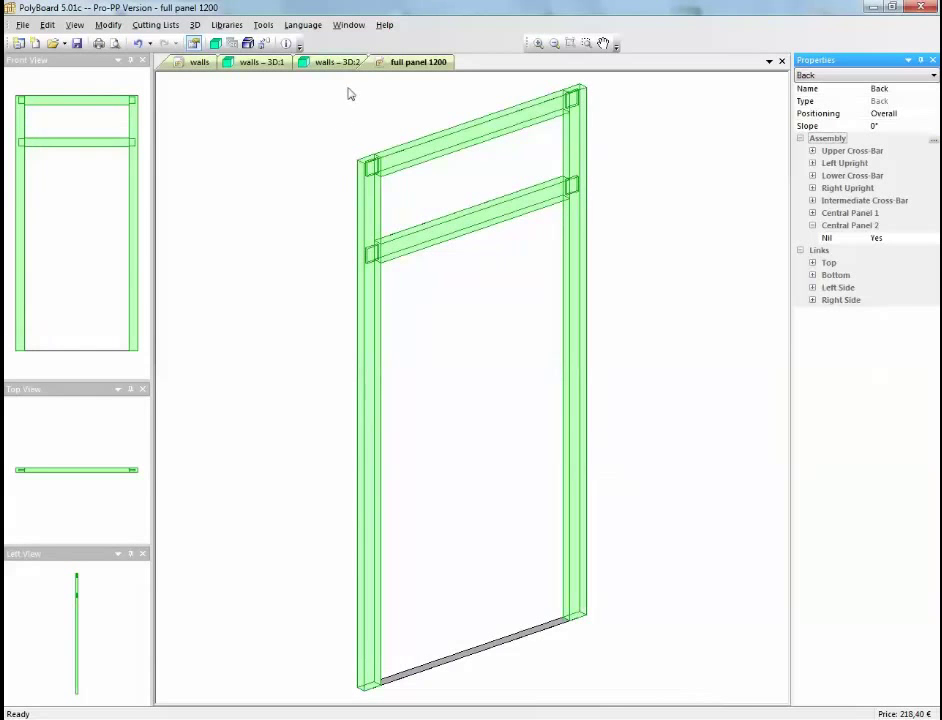
pyautogui.click(215, 43)
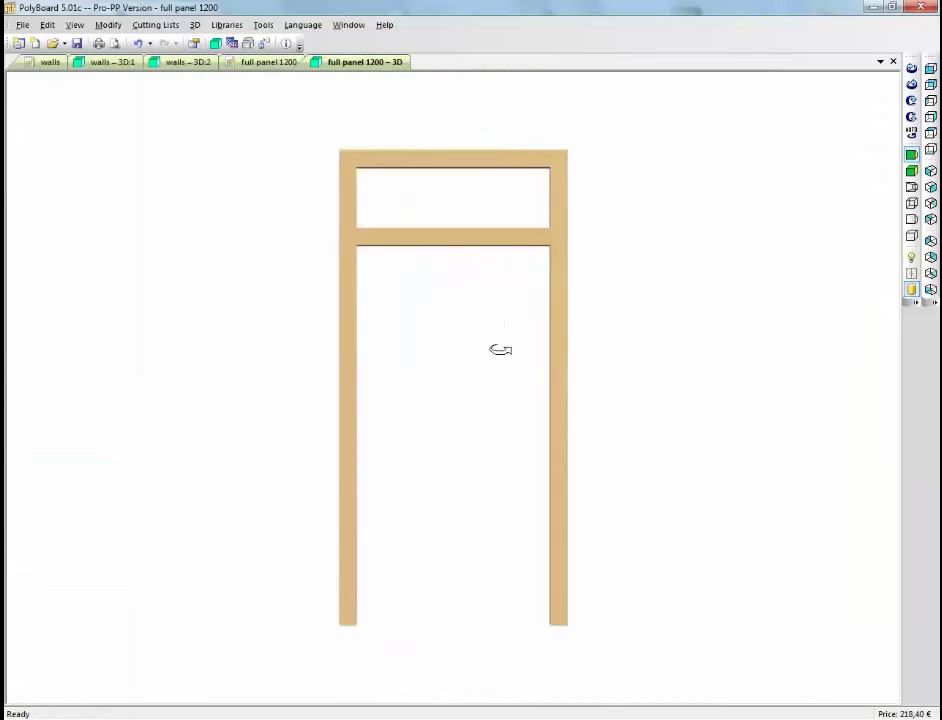
pyautogui.moveTo(500, 349); pyautogui.dragTo(708, 462)
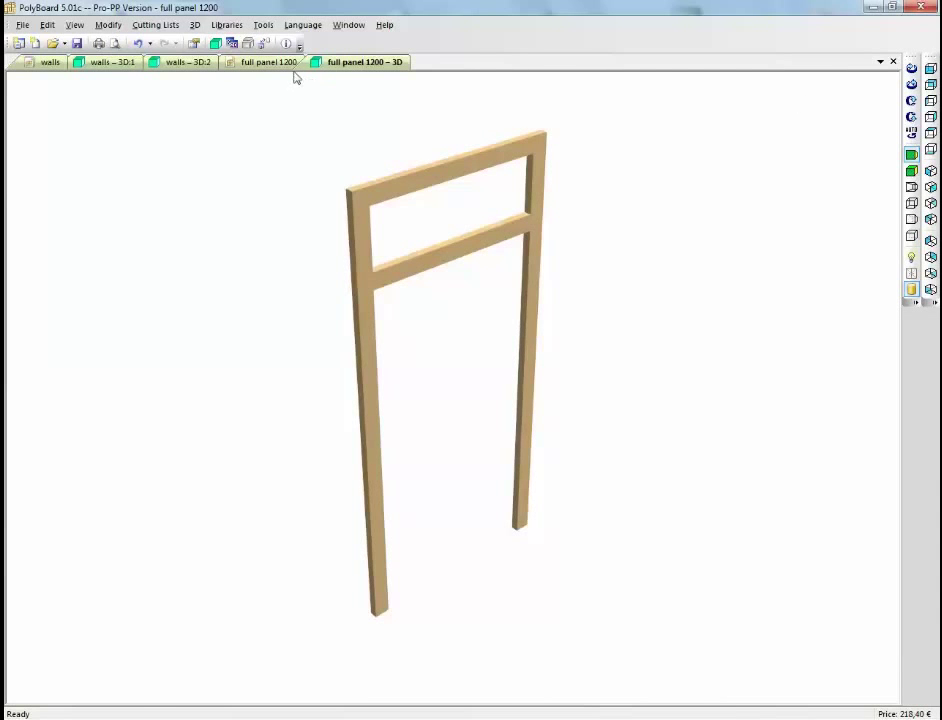
# Return to the full panel 1200 cabinet drawing and set the cabinet's width to 1800 mm
pyautogui.click(262, 62)
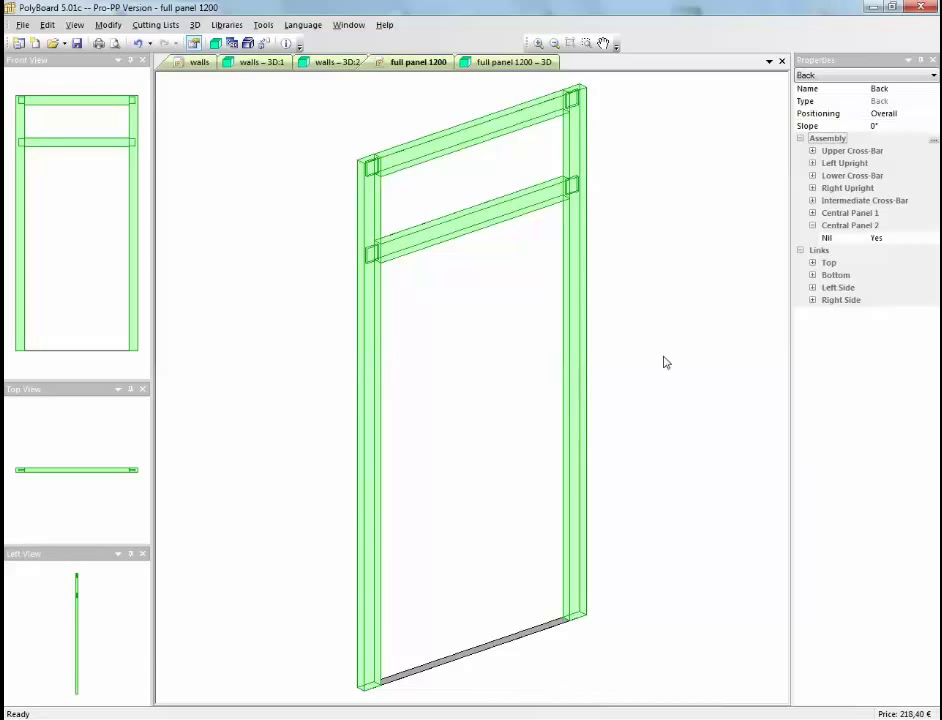
pyautogui.click(725, 212)
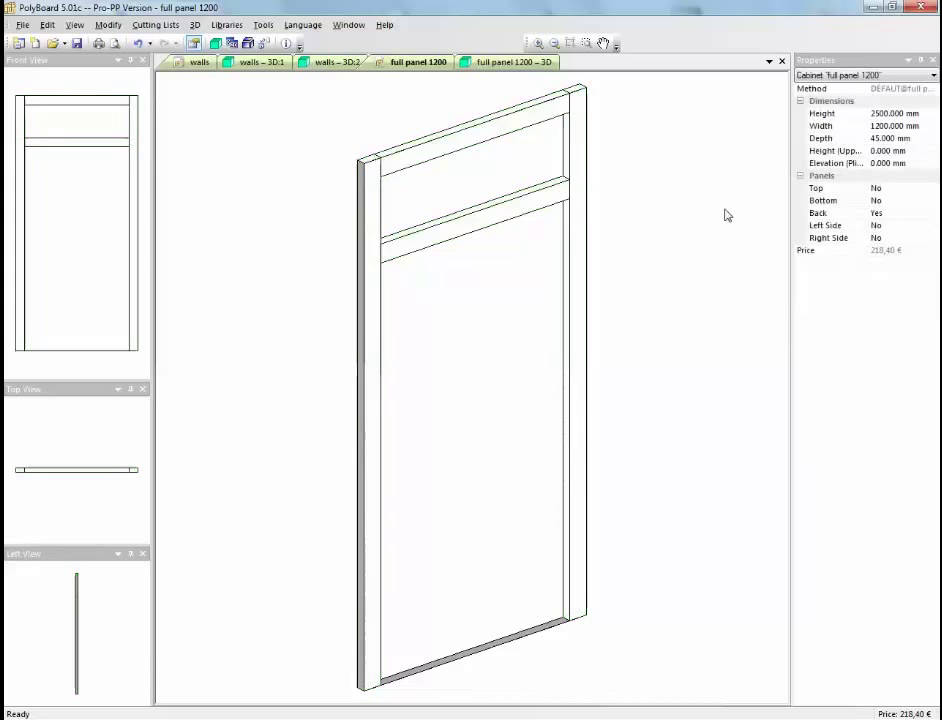
pyautogui.click(919, 140)
pyautogui.click(812, 126)
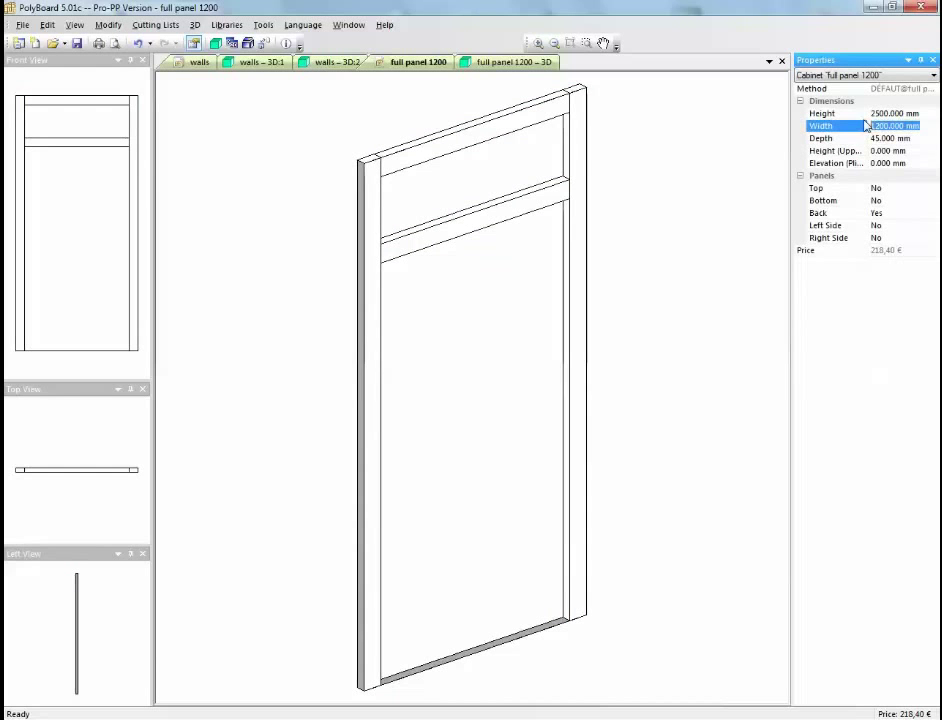
pyautogui.write('1800')
pyautogui.press('Return')
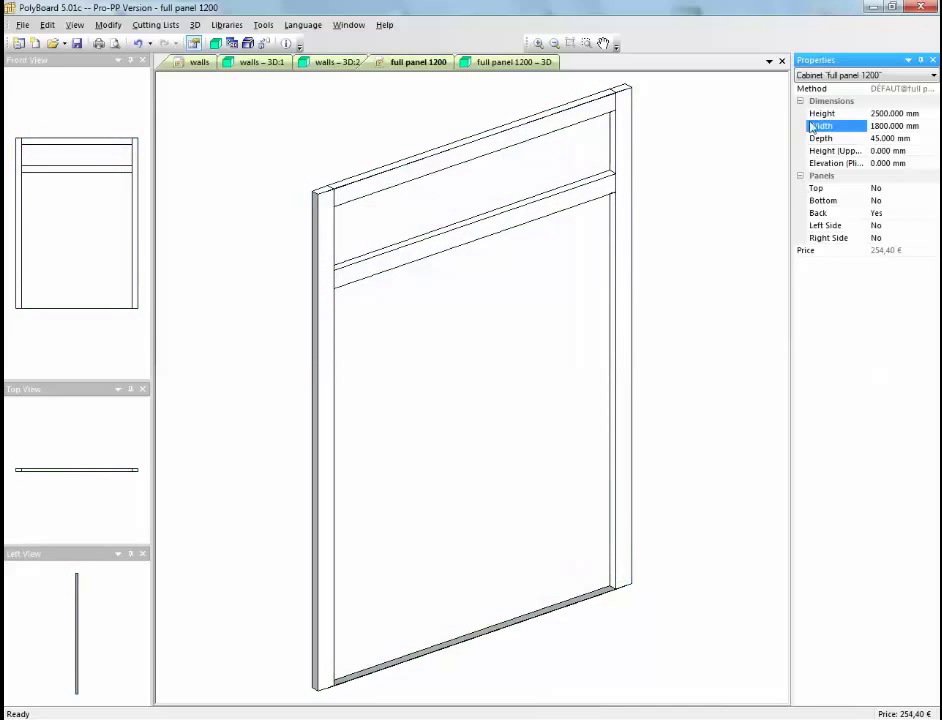
# Close the modified cabinet and save it as a new model named "frame 1800"
pyautogui.click(782, 62)
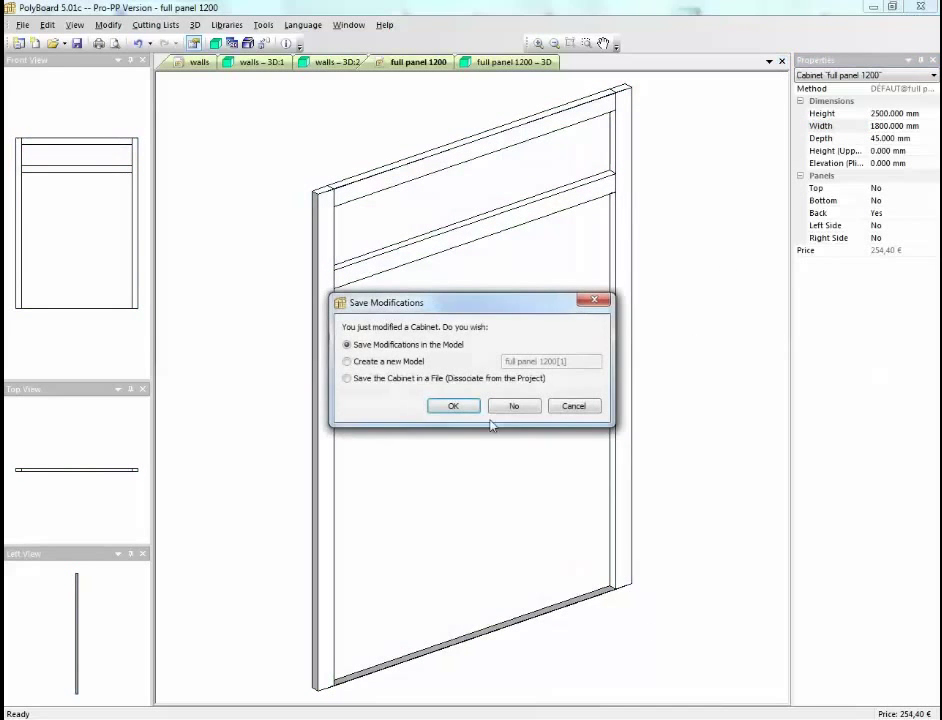
pyautogui.click(347, 361)
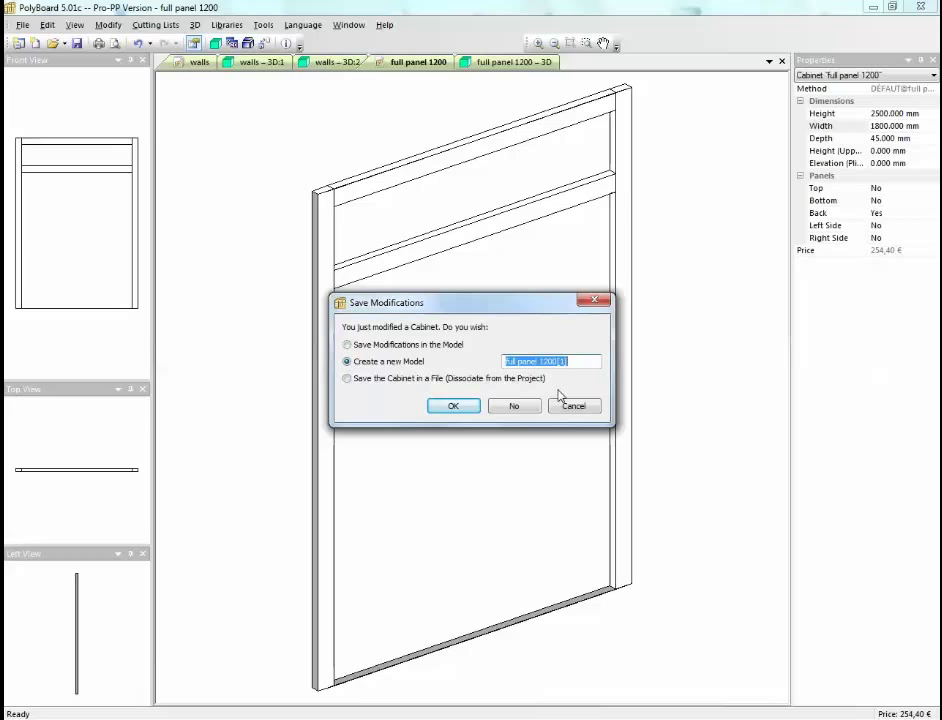
pyautogui.write('do')
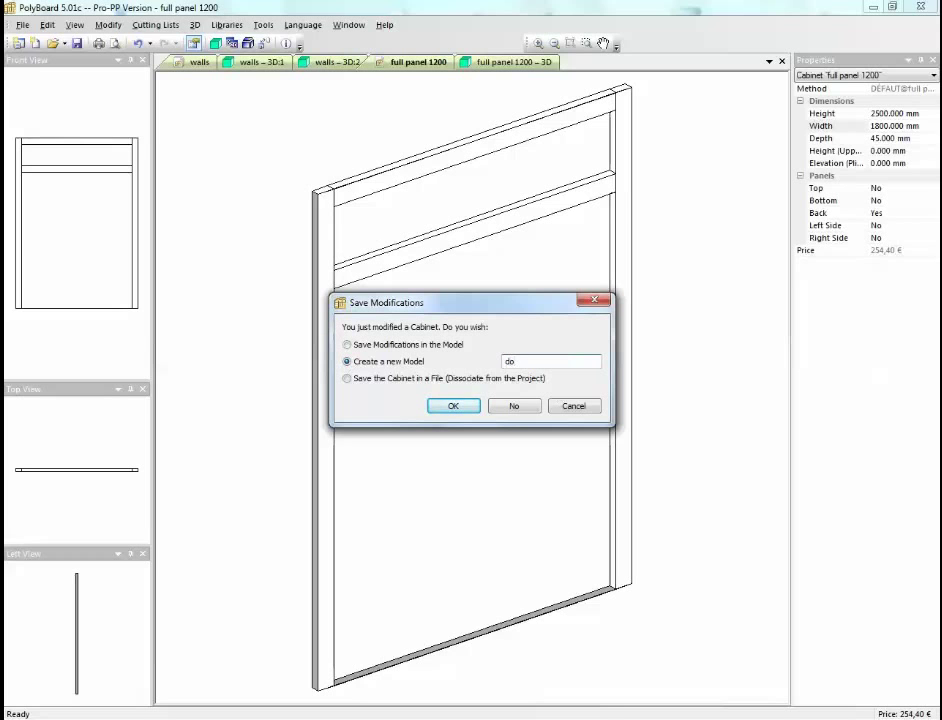
pyautogui.press('BackSpace')
pyautogui.press('BackSpace')
pyautogui.write('frame 1800')
pyautogui.press('Return')
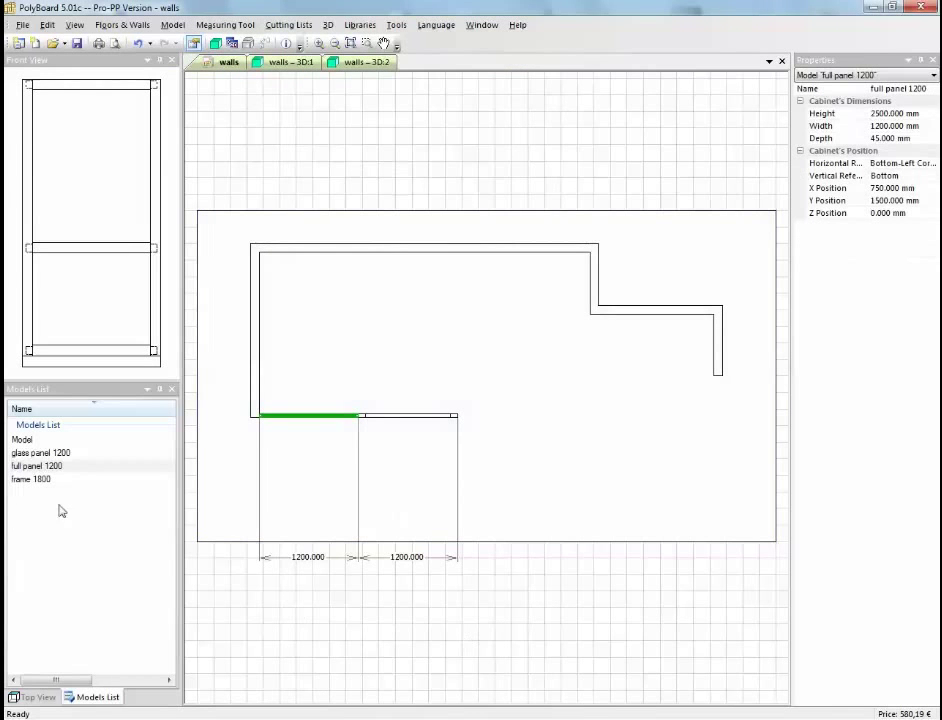
# Place the frame 1800 model in the walls plan directly against the free end of the second 1200 panel and check it in 3D
pyautogui.click(23, 479)
pyautogui.moveTo(23, 479); pyautogui.dragTo(478, 418)
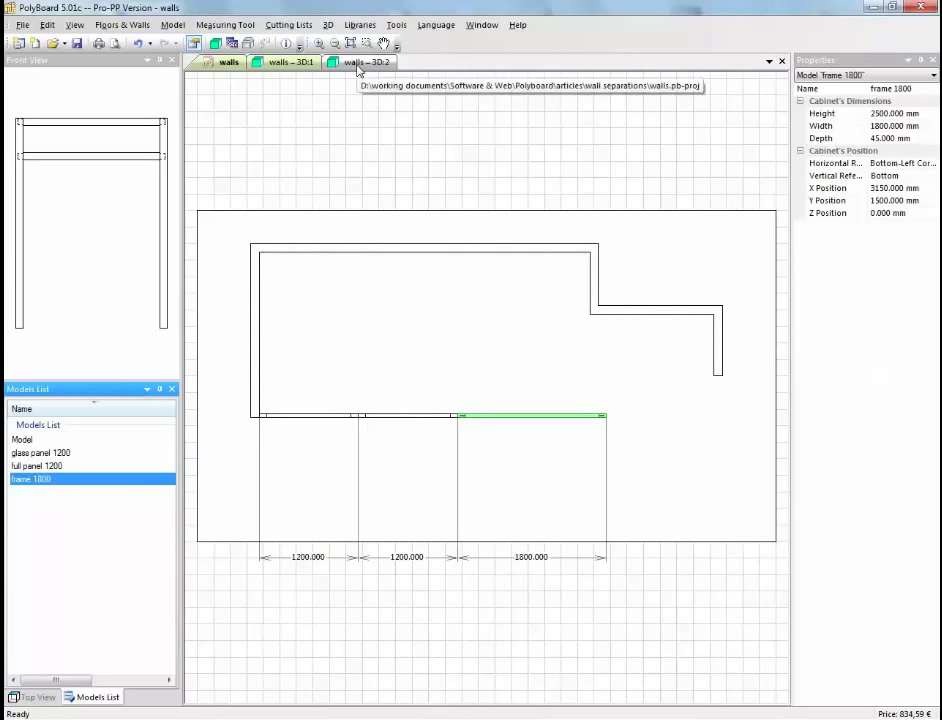
pyautogui.click(360, 62)
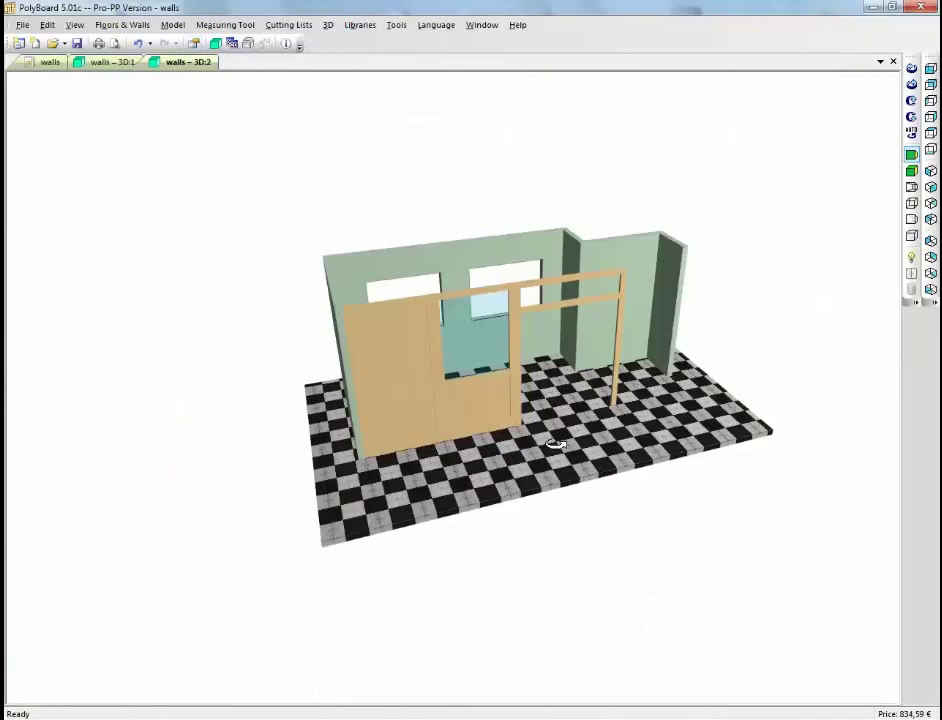
pyautogui.moveTo(557, 446); pyautogui.dragTo(608, 425)
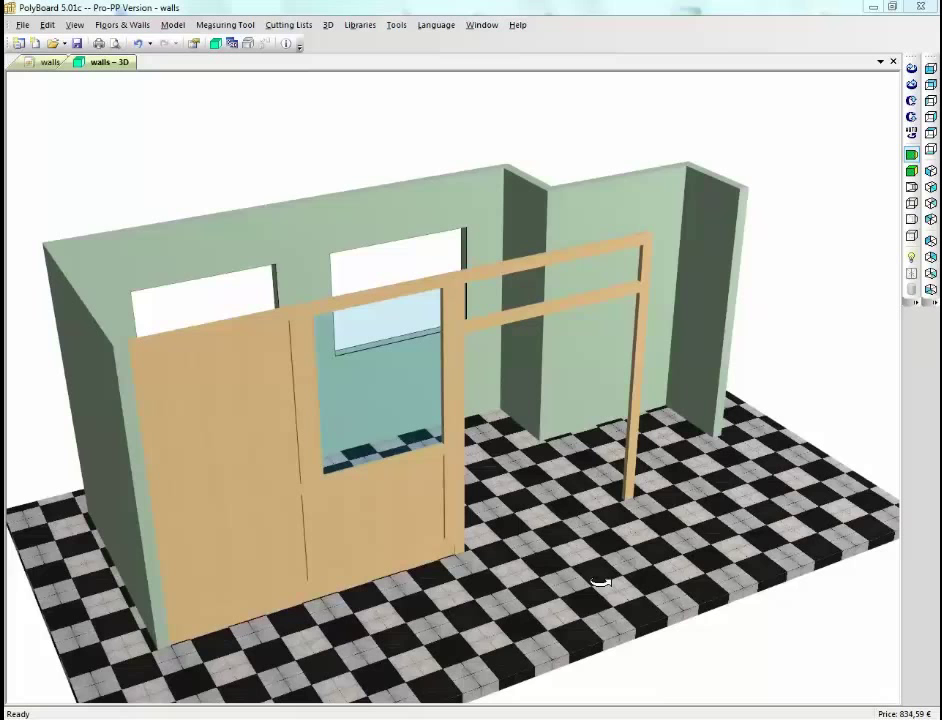
# Open the frame 1800 model and change its panels so it has left and right sides but no back
pyautogui.click(40, 63)
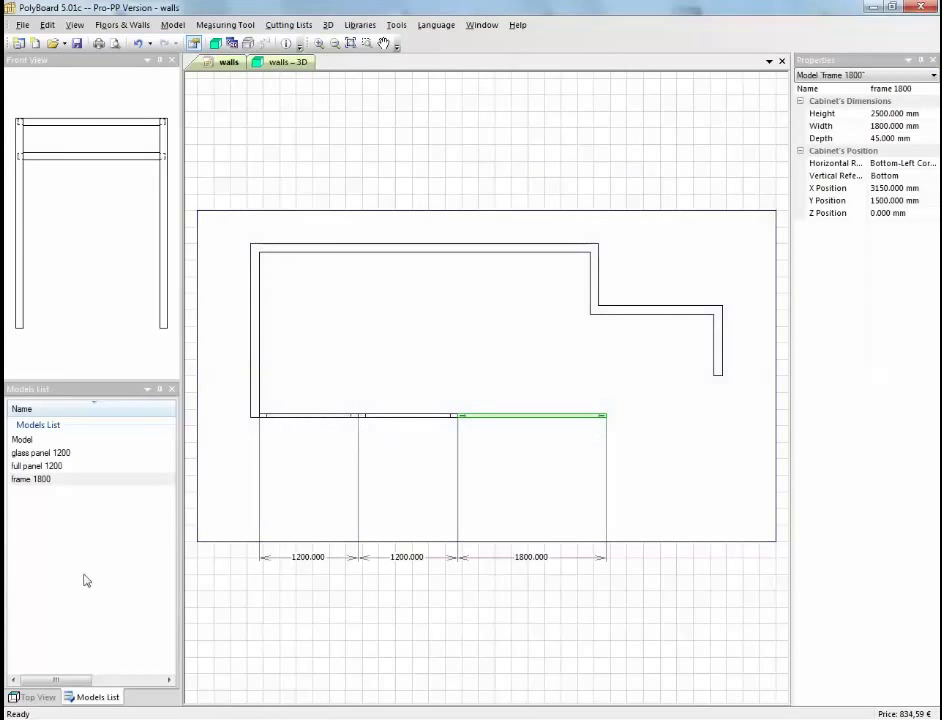
pyautogui.doubleClick(70, 483)
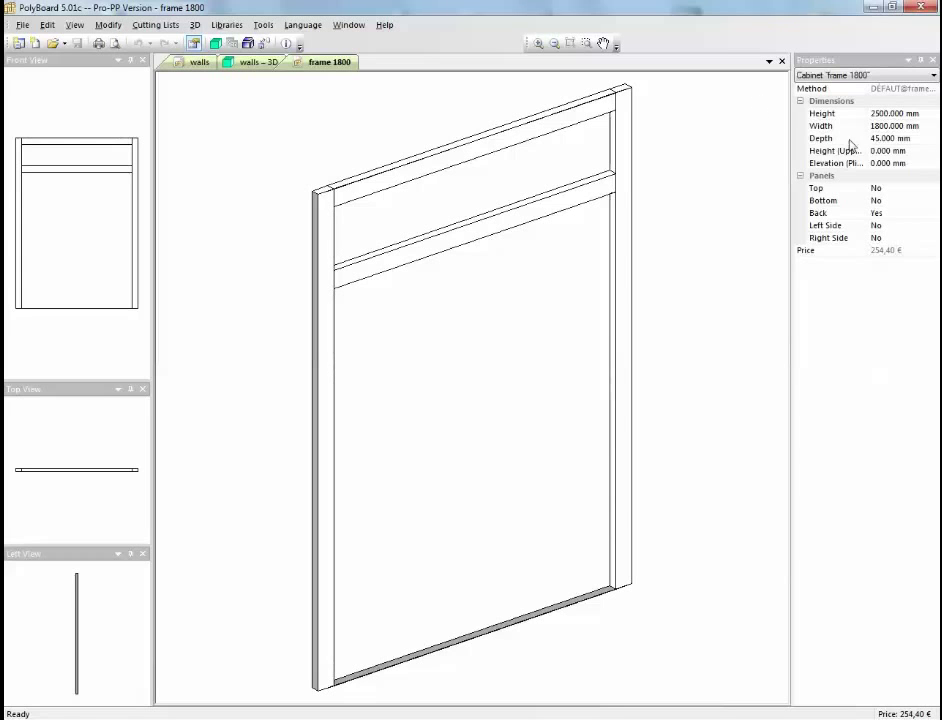
pyautogui.click(898, 189)
pyautogui.click(899, 190)
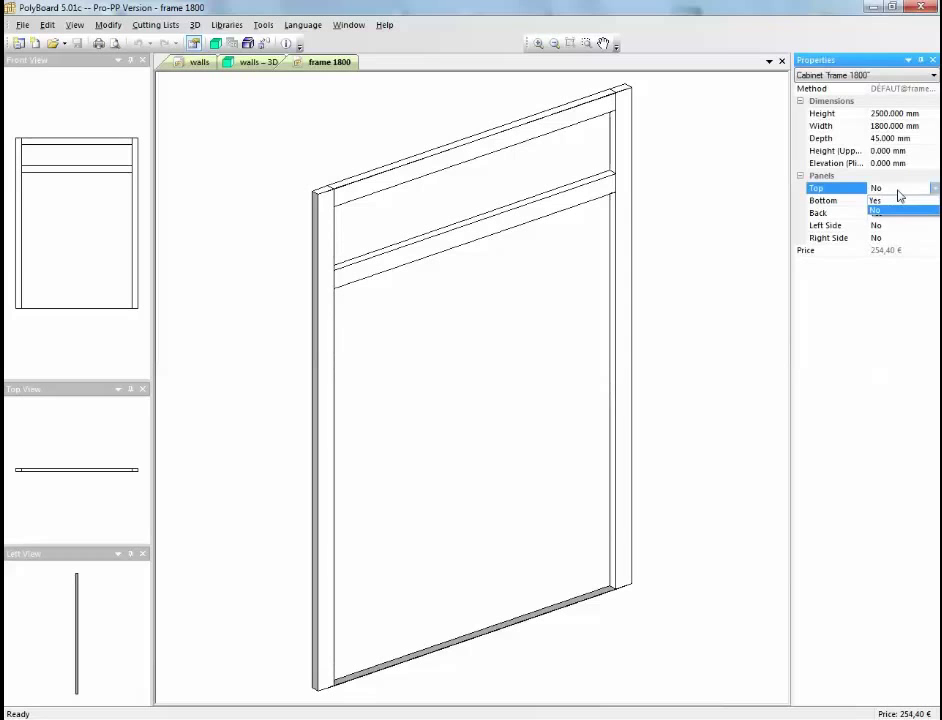
pyautogui.click(898, 190)
pyautogui.click(899, 229)
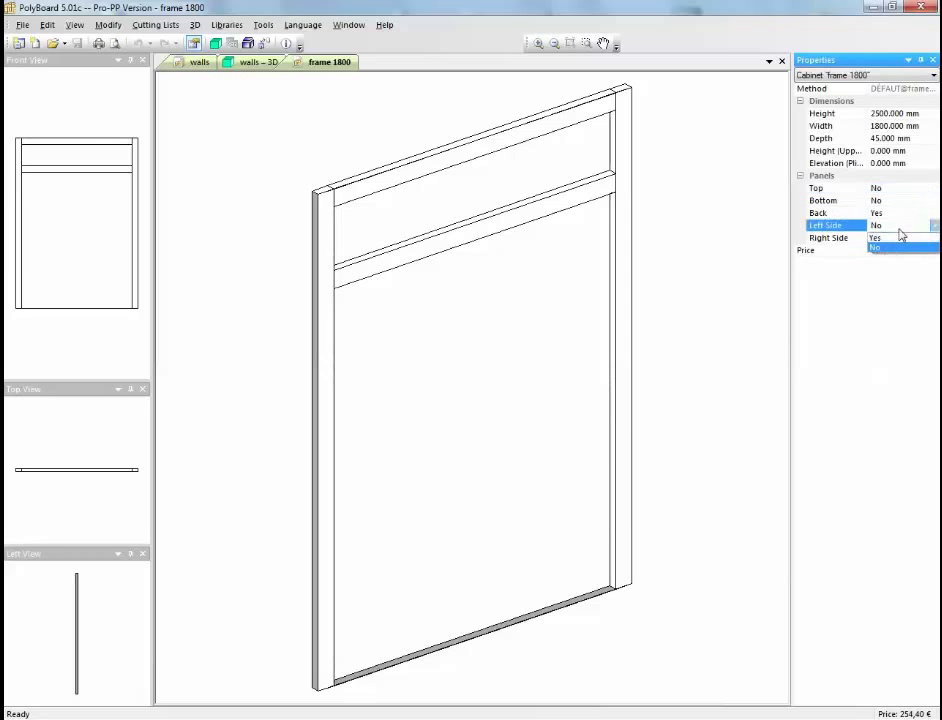
pyautogui.click(900, 237)
pyautogui.click(899, 238)
pyautogui.click(900, 238)
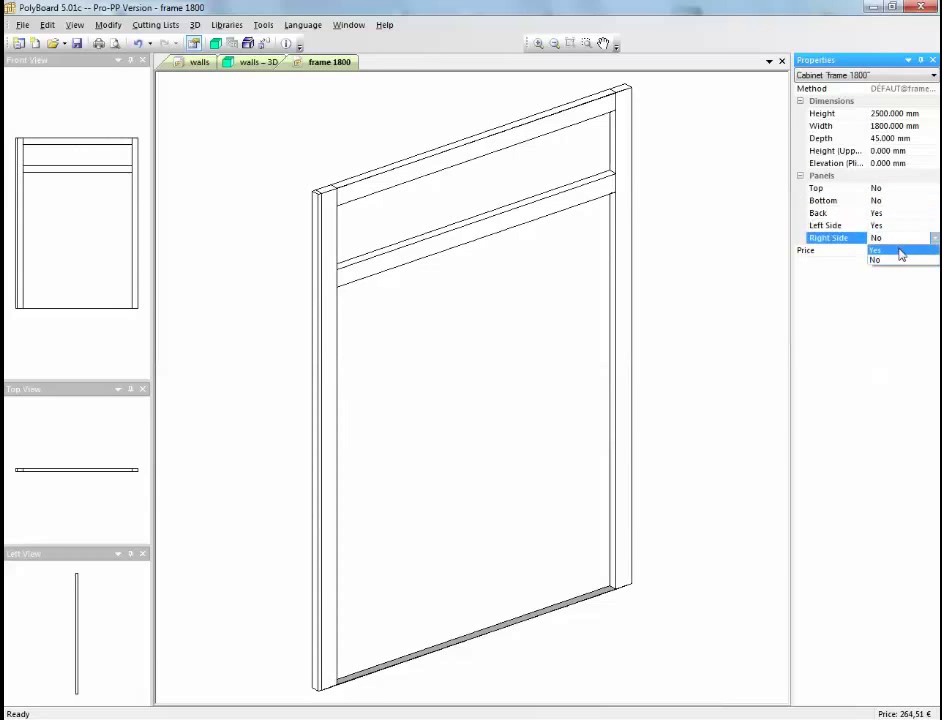
pyautogui.click(899, 250)
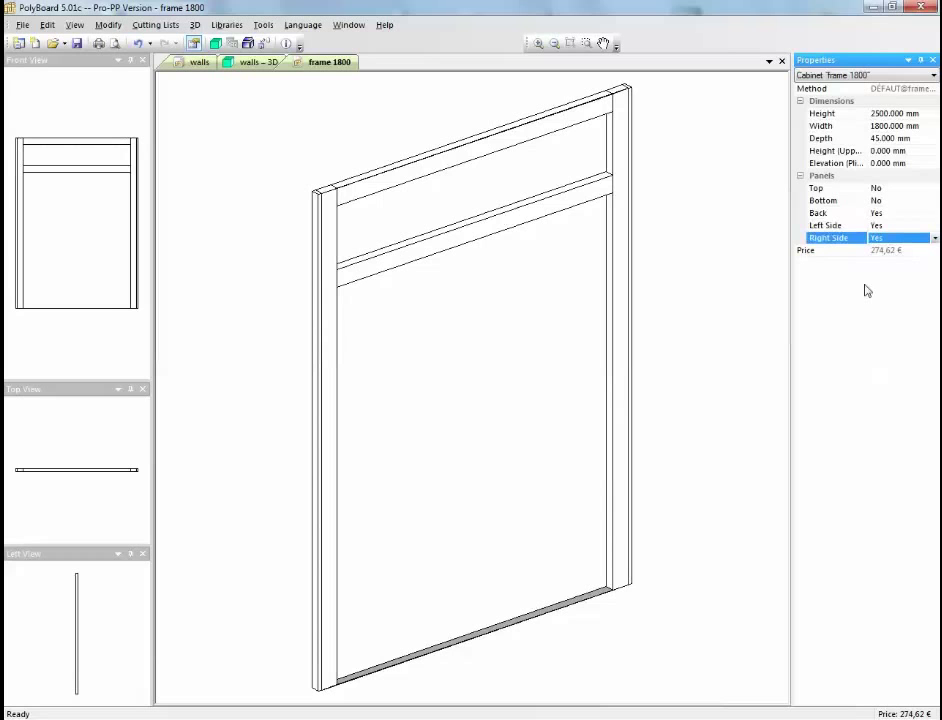
pyautogui.click(900, 213)
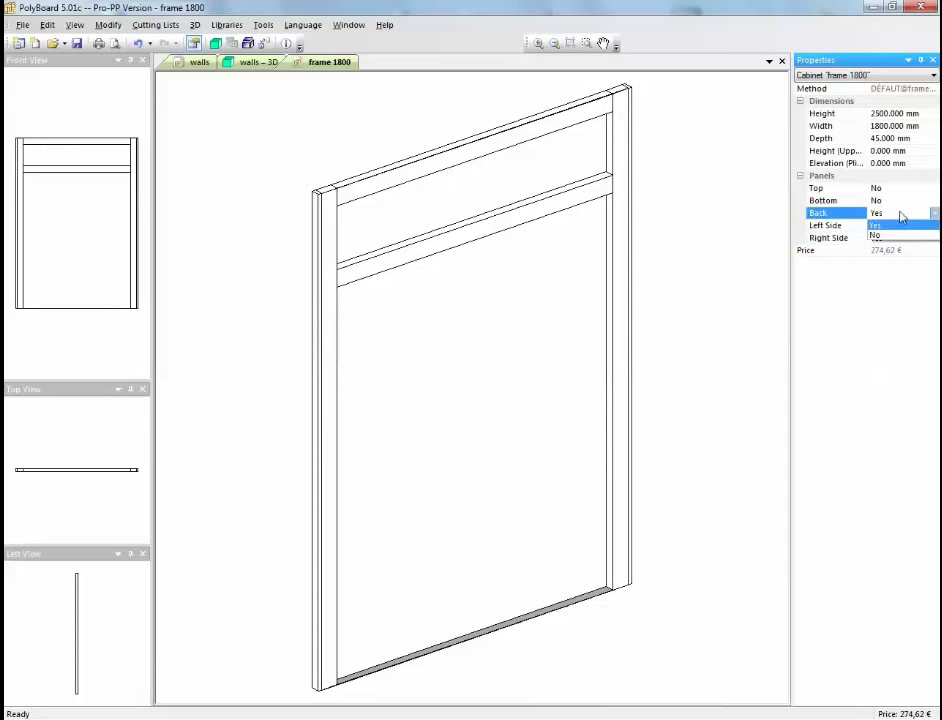
pyautogui.click(898, 237)
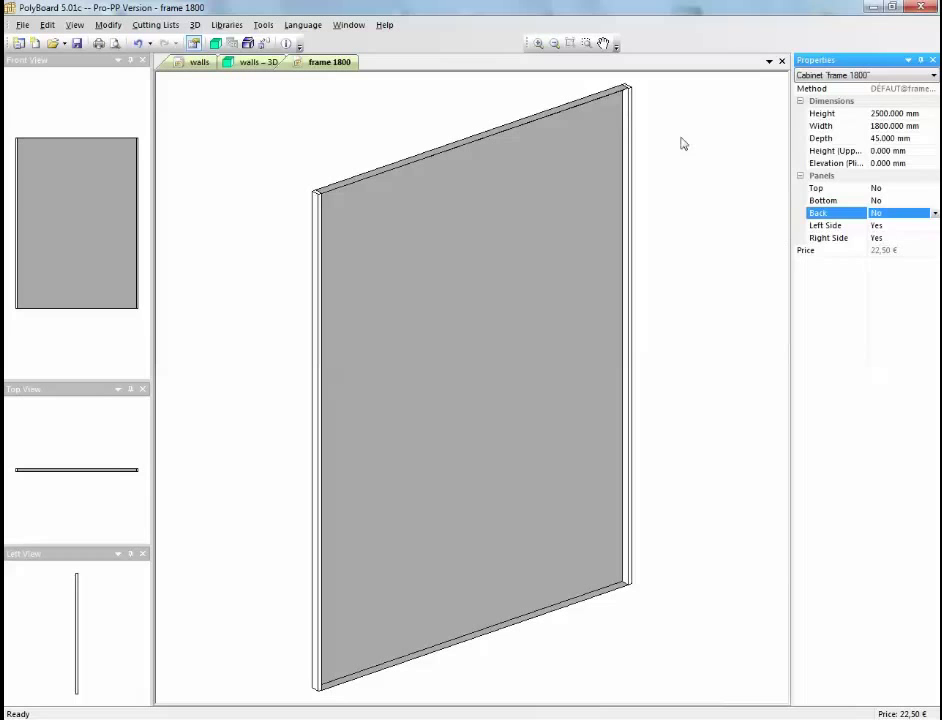
# Set the material of both the right and left side panels to zz-nil 45x90
pyautogui.click(627, 122)
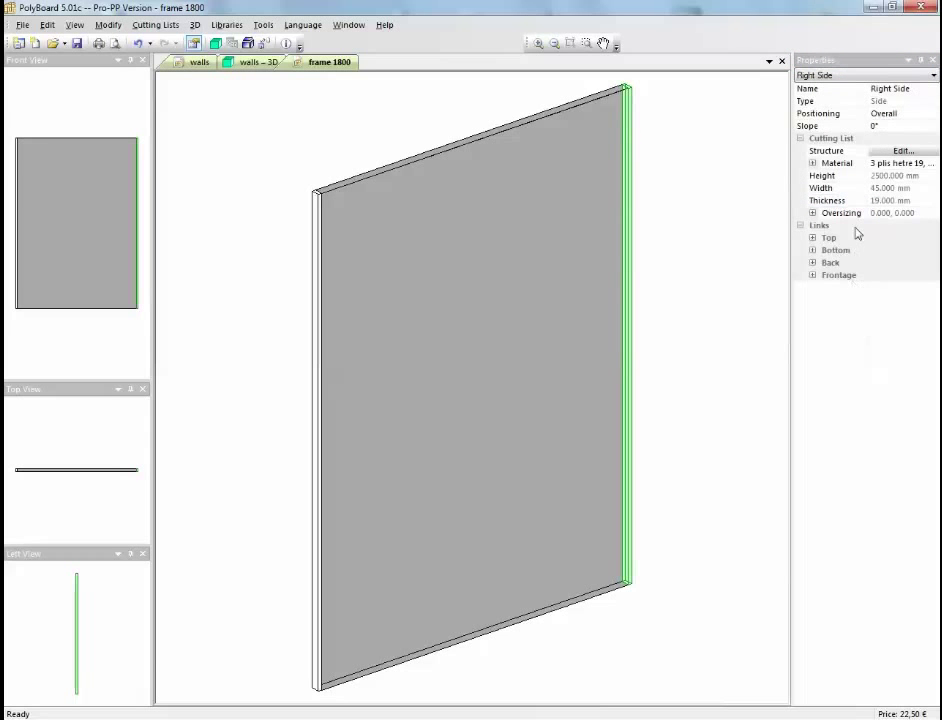
pyautogui.click(884, 166)
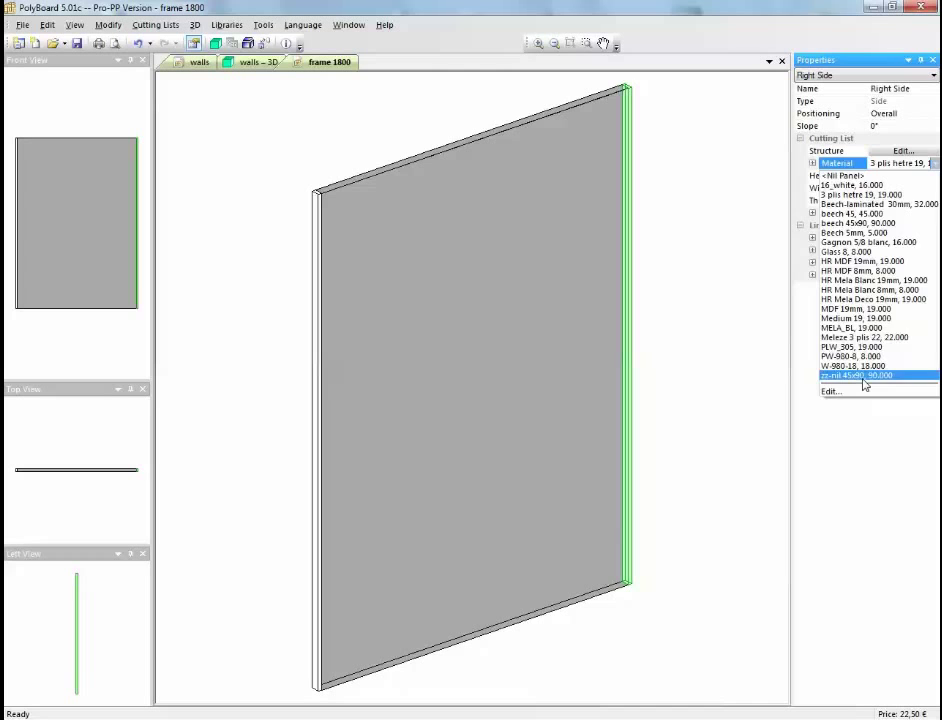
pyautogui.click(858, 375)
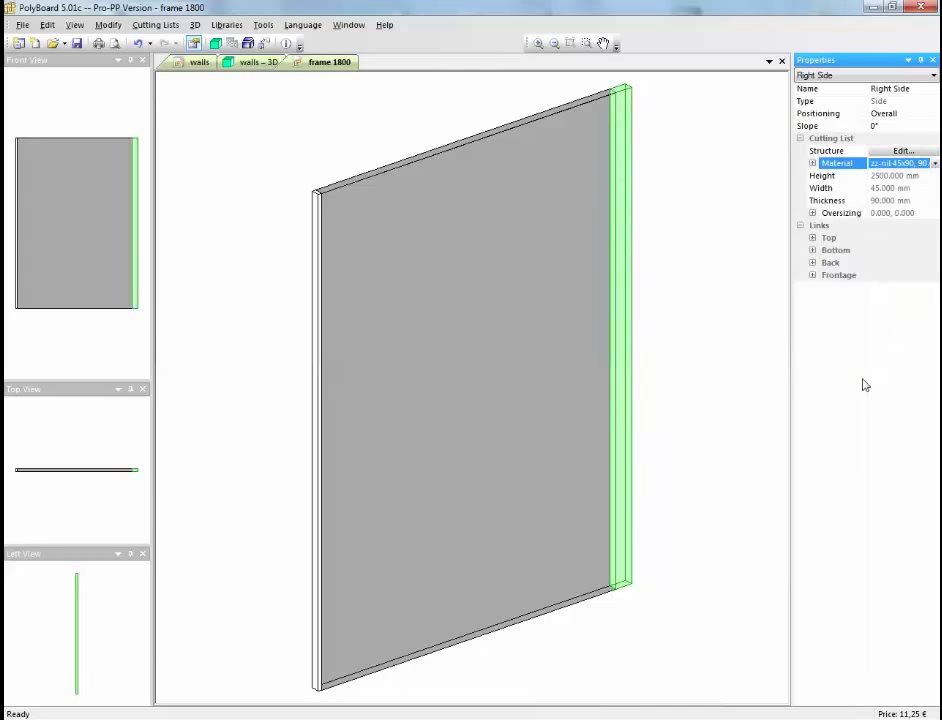
pyautogui.click(319, 337)
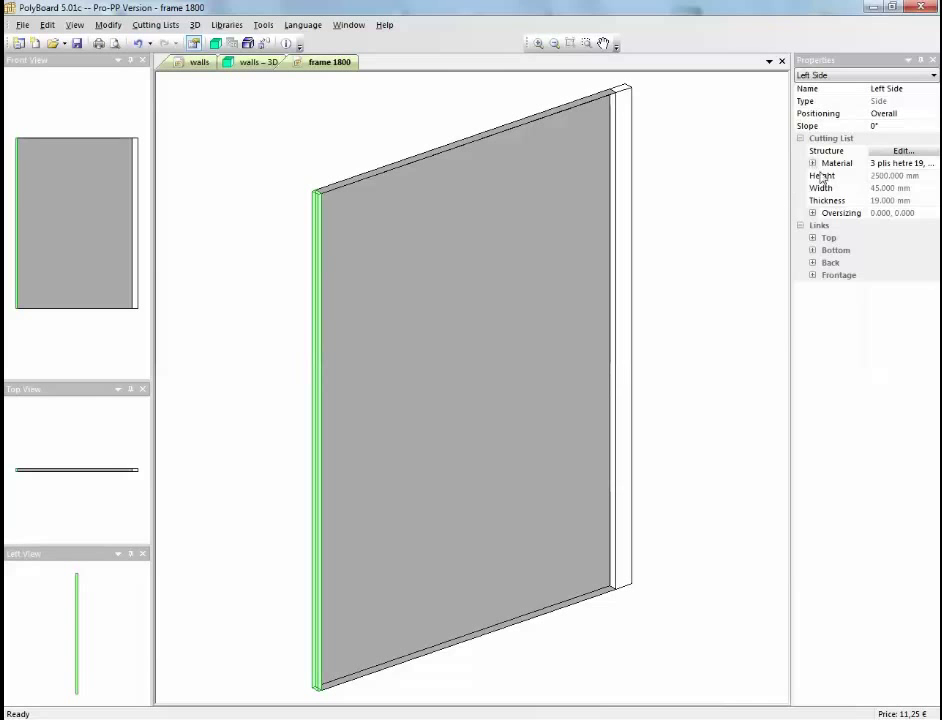
pyautogui.click(900, 163)
pyautogui.click(933, 163)
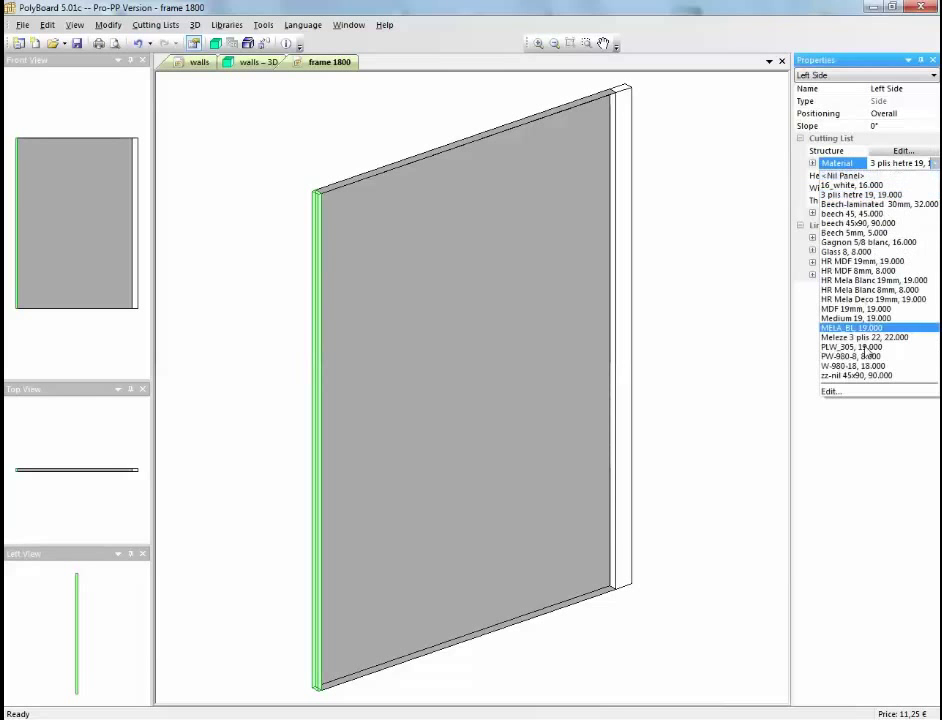
pyautogui.click(867, 376)
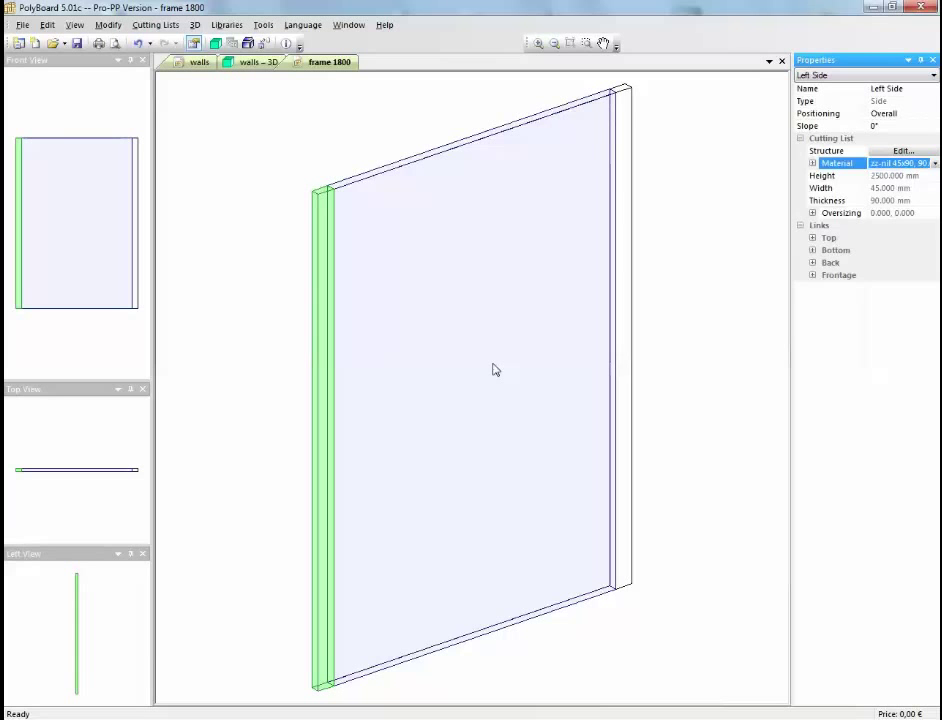
# Add a double door on the frontage of the frame 1800 opening and set its type to Built-In
pyautogui.rightClick(494, 370)
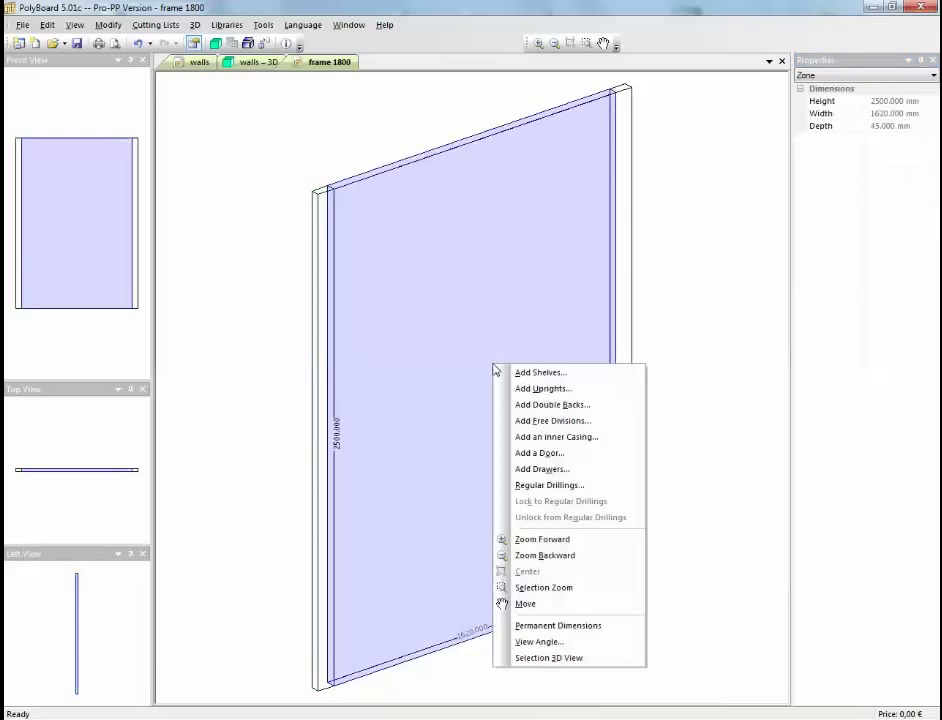
pyautogui.click(539, 452)
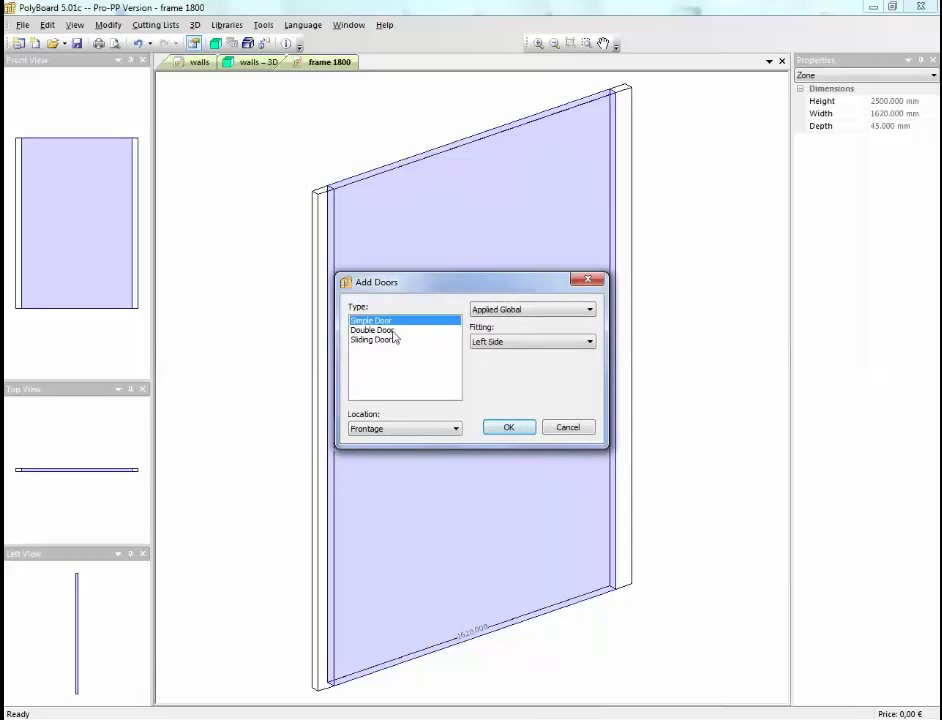
pyautogui.click(382, 331)
pyautogui.click(510, 426)
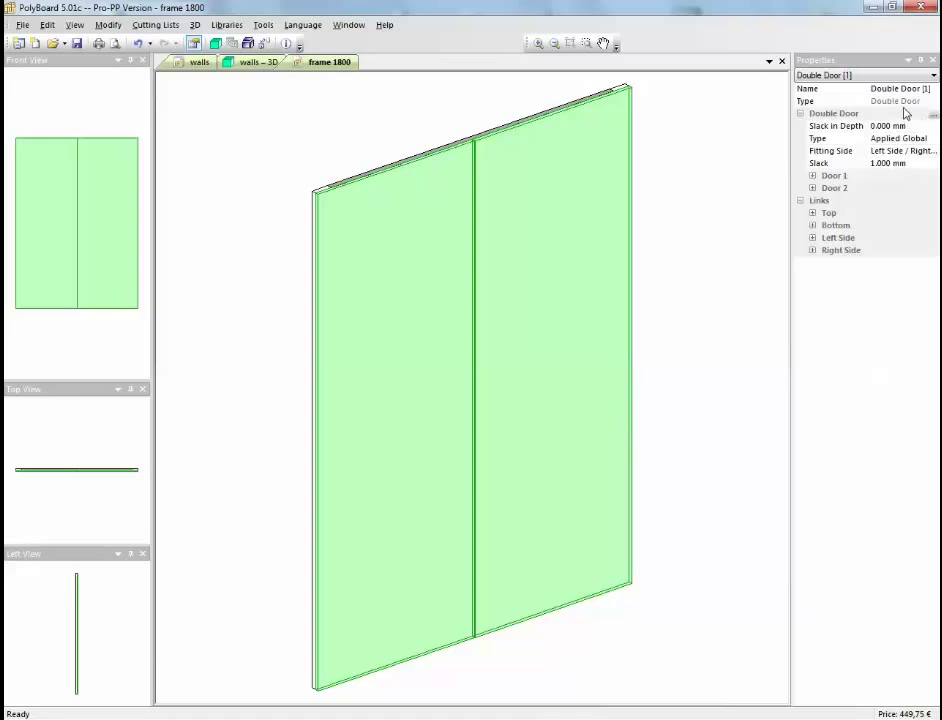
pyautogui.click(905, 138)
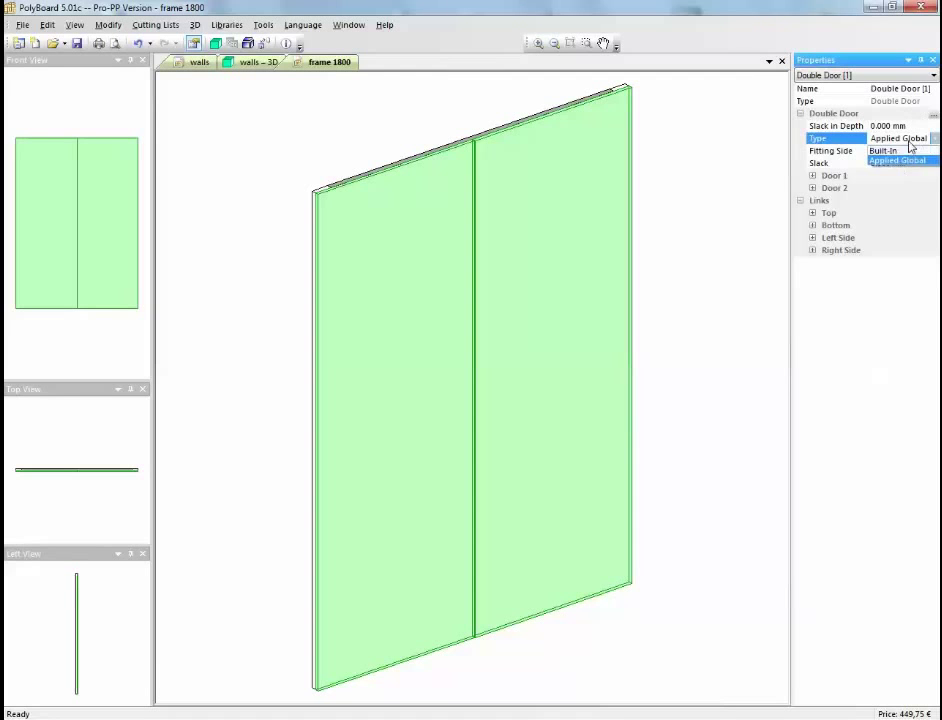
pyautogui.click(884, 150)
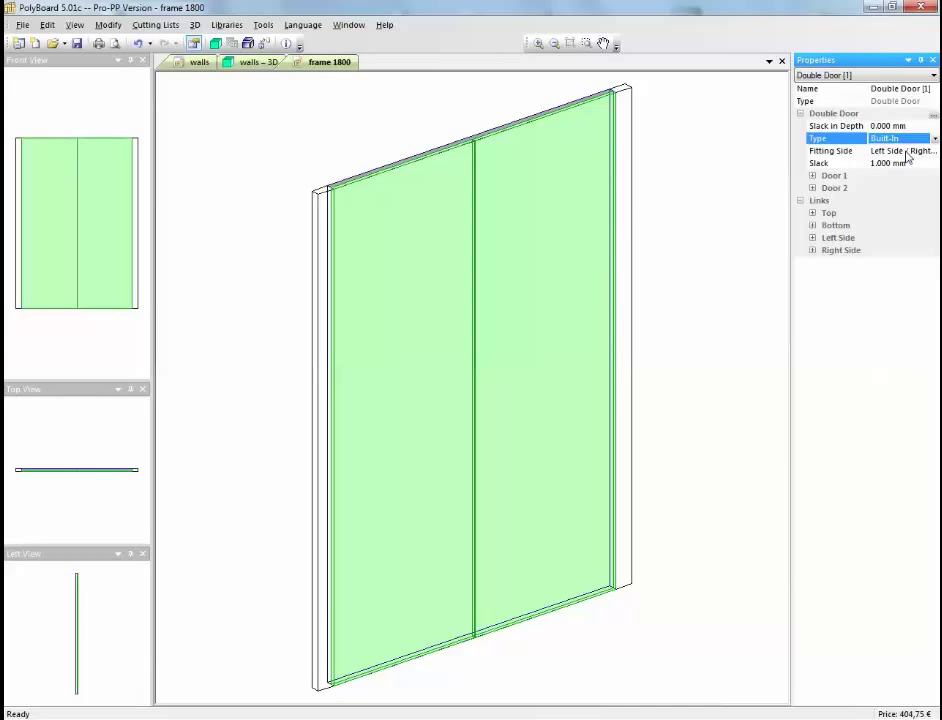
# Check the frame 1800 double door in the 3D view by toggling the doors open and closed
pyautogui.click(215, 43)
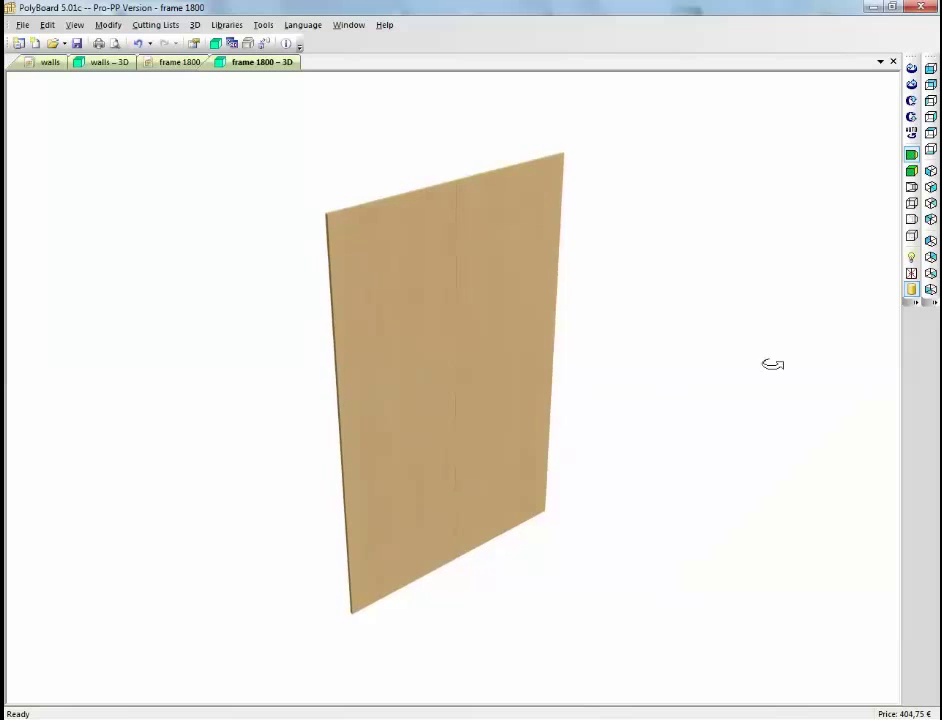
pyautogui.click(912, 274)
pyautogui.click(912, 274)
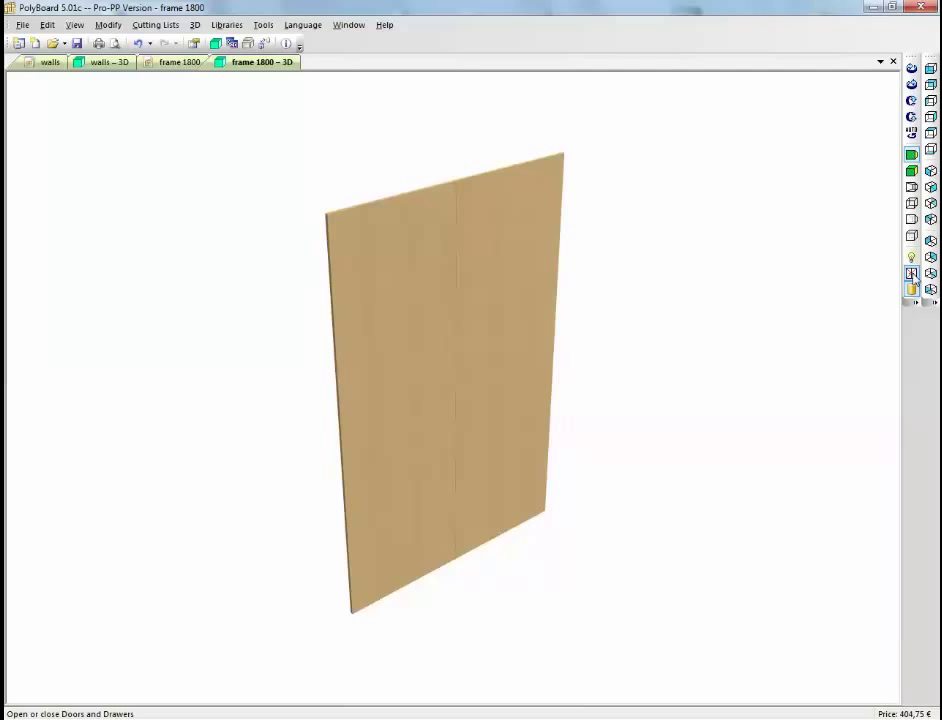
pyautogui.click(178, 63)
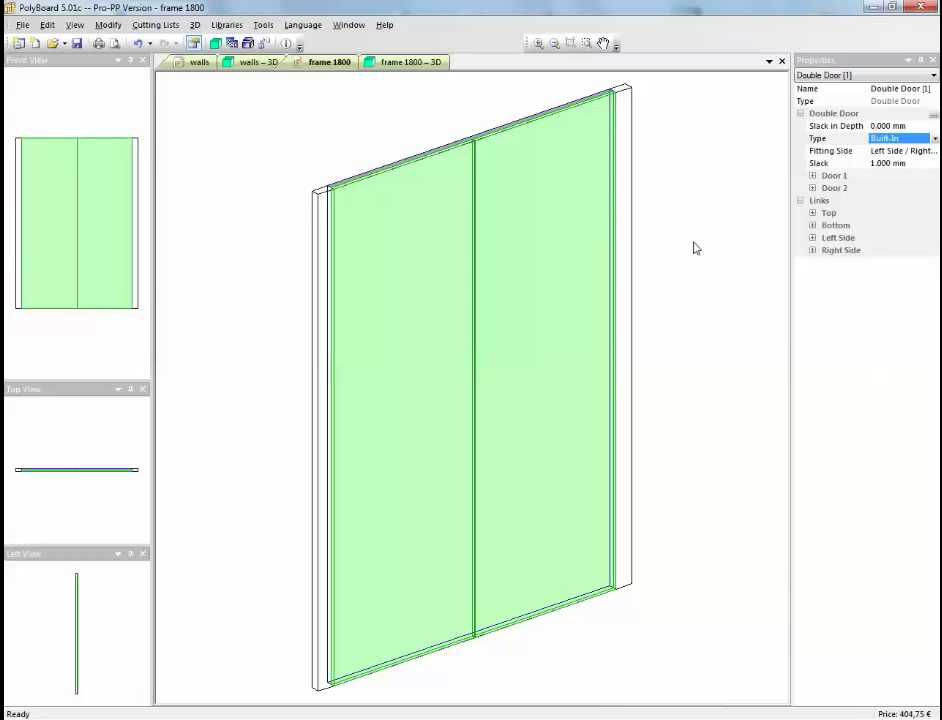
# Open the glass panel 1200 model from the walls project and copy the structure of its back panel
pyautogui.click(188, 64)
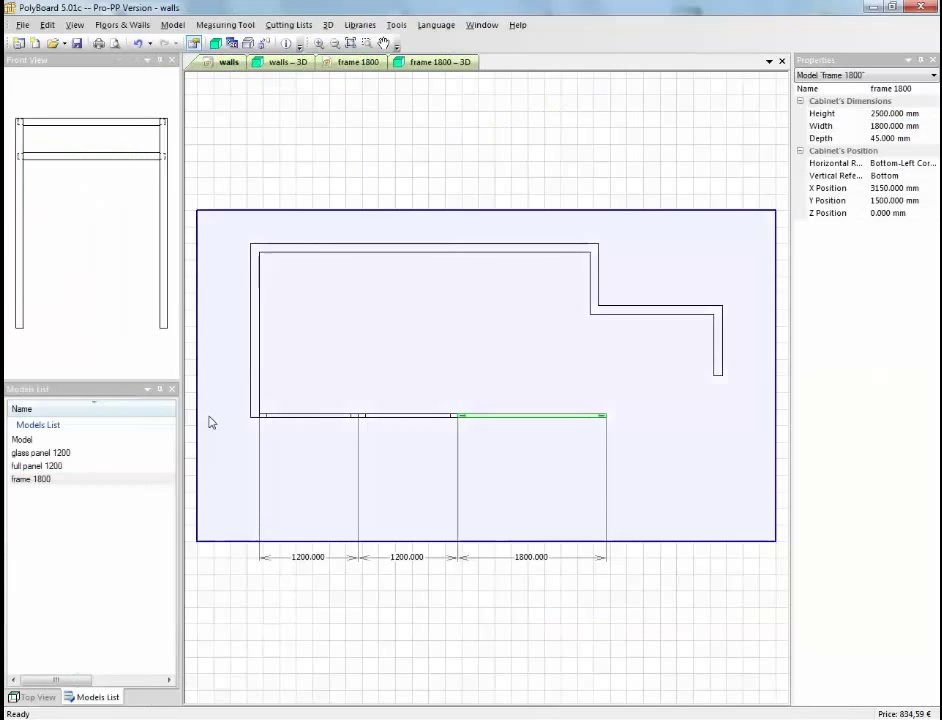
pyautogui.doubleClick(40, 453)
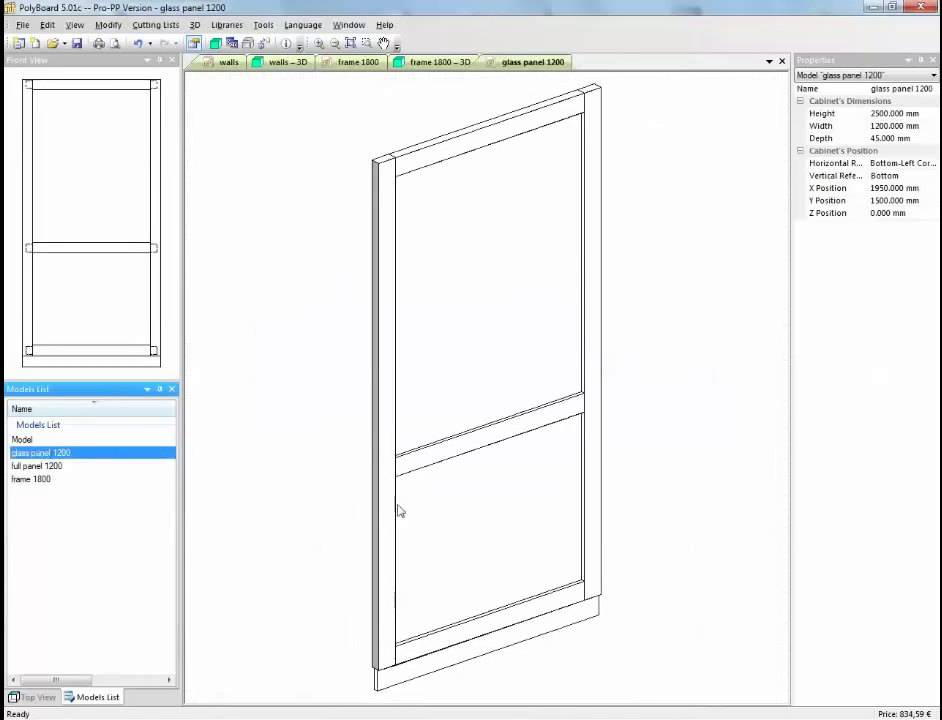
pyautogui.click(428, 148)
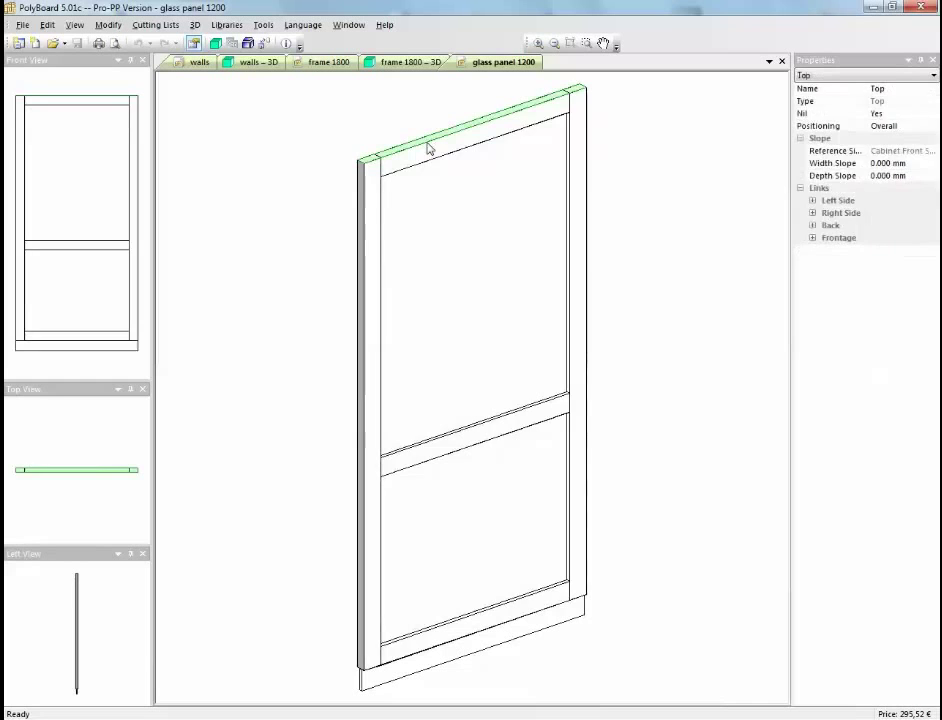
pyautogui.click(504, 143)
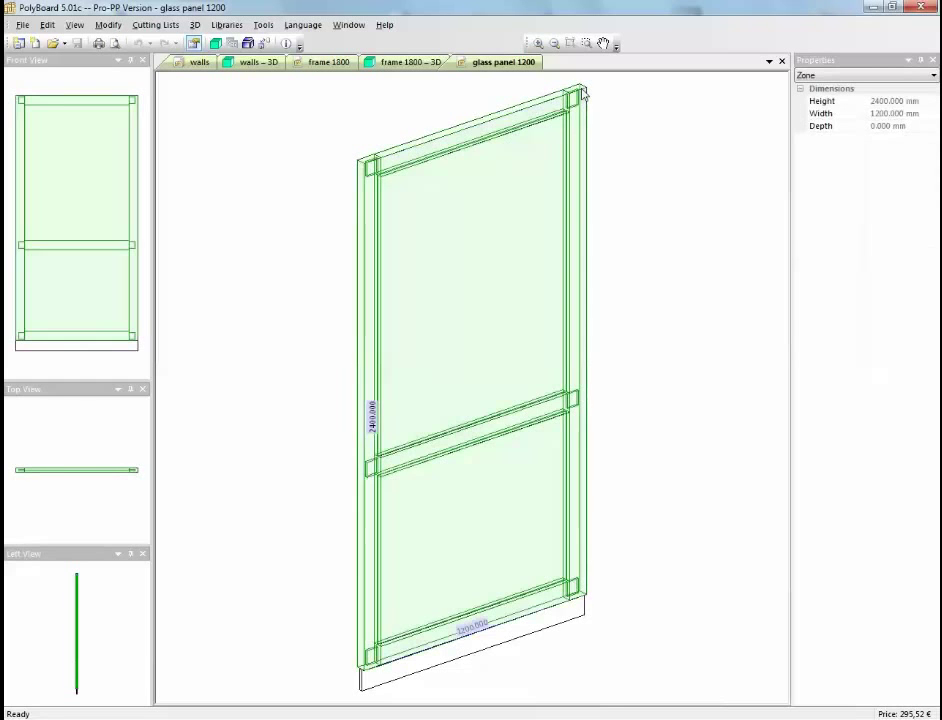
pyautogui.click(584, 94)
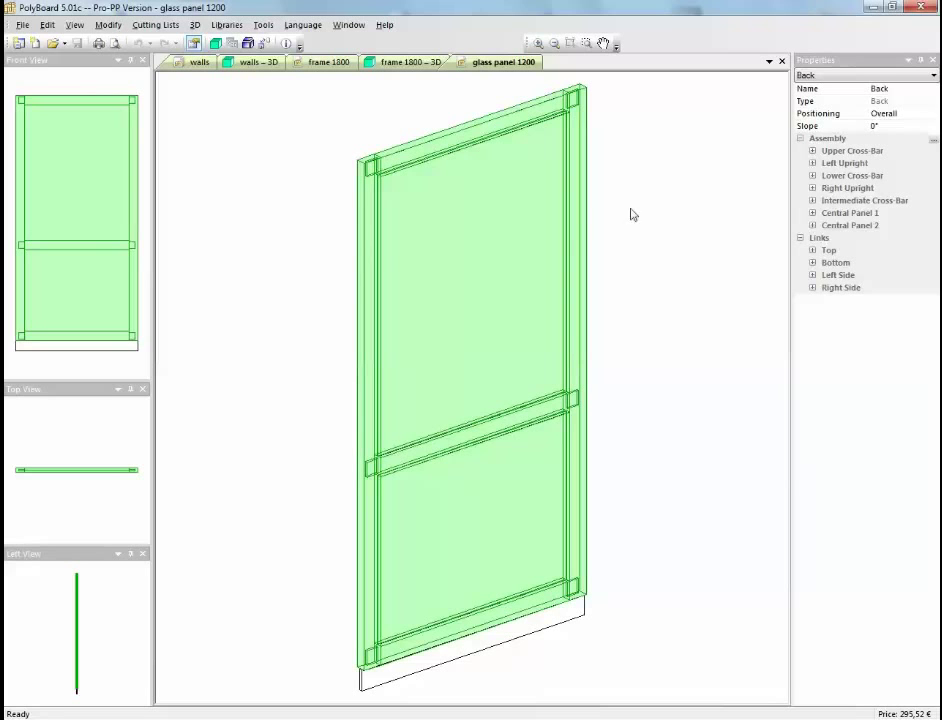
pyautogui.rightClick(577, 230)
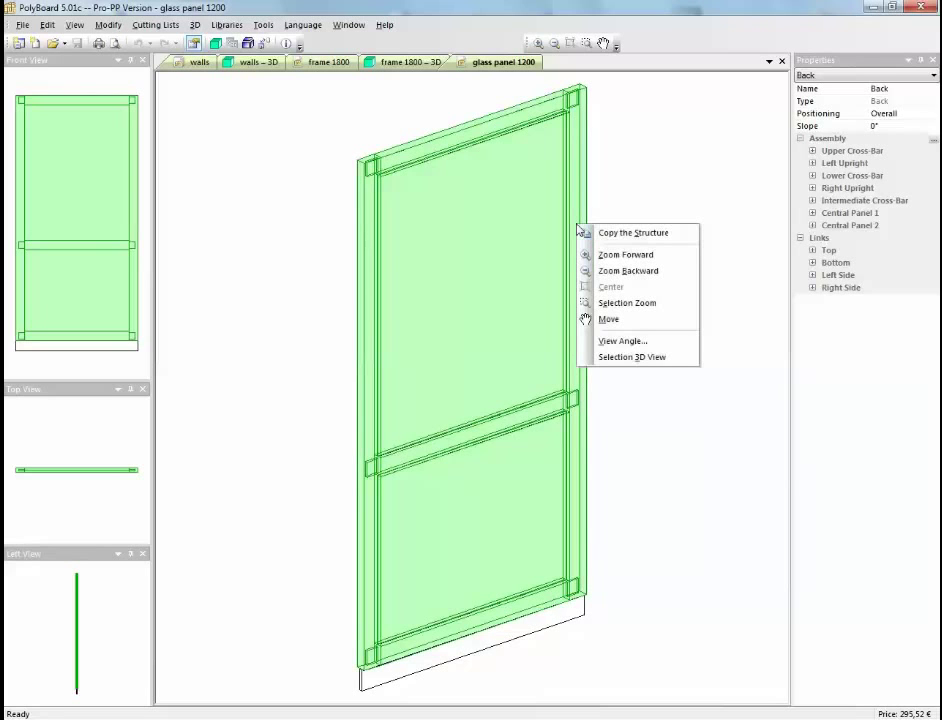
pyautogui.click(612, 232)
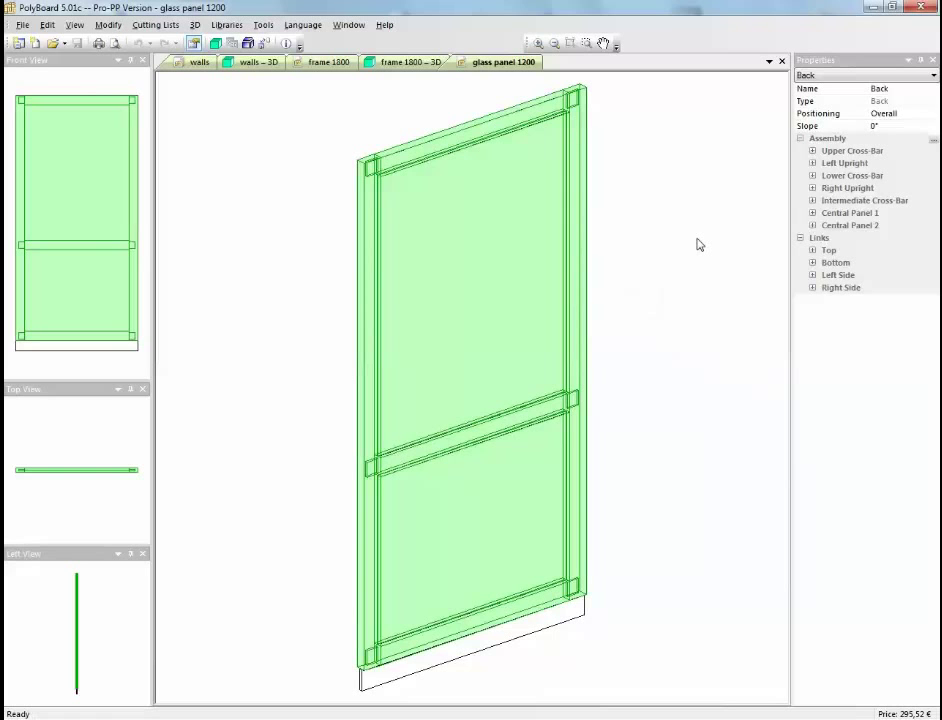
# Copy the structure of the left door in frame 1800 and paste it onto that same door
pyautogui.click(418, 68)
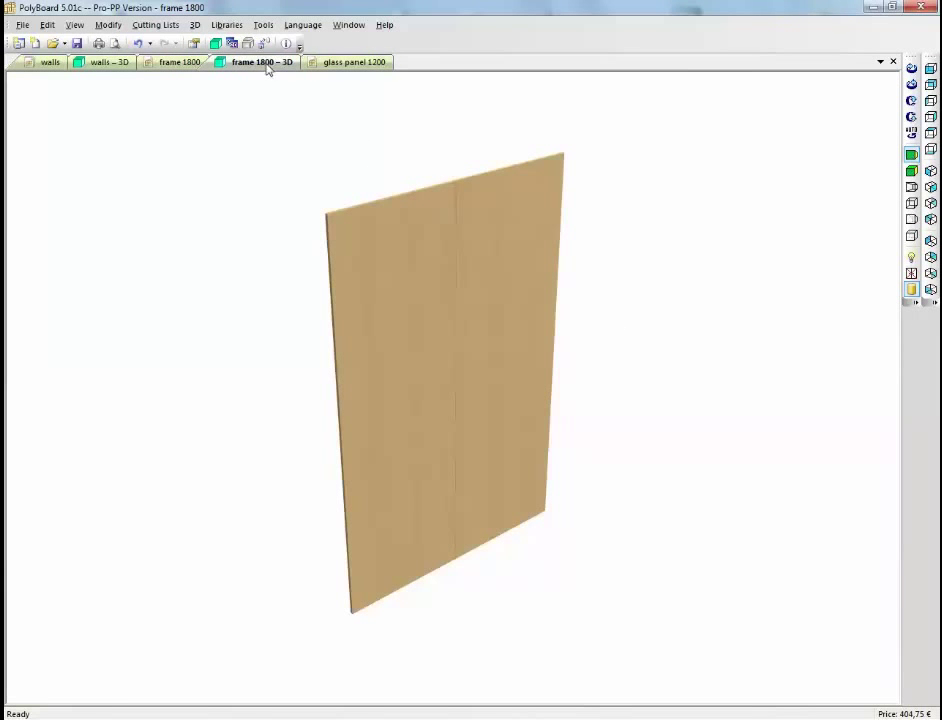
pyautogui.click(174, 63)
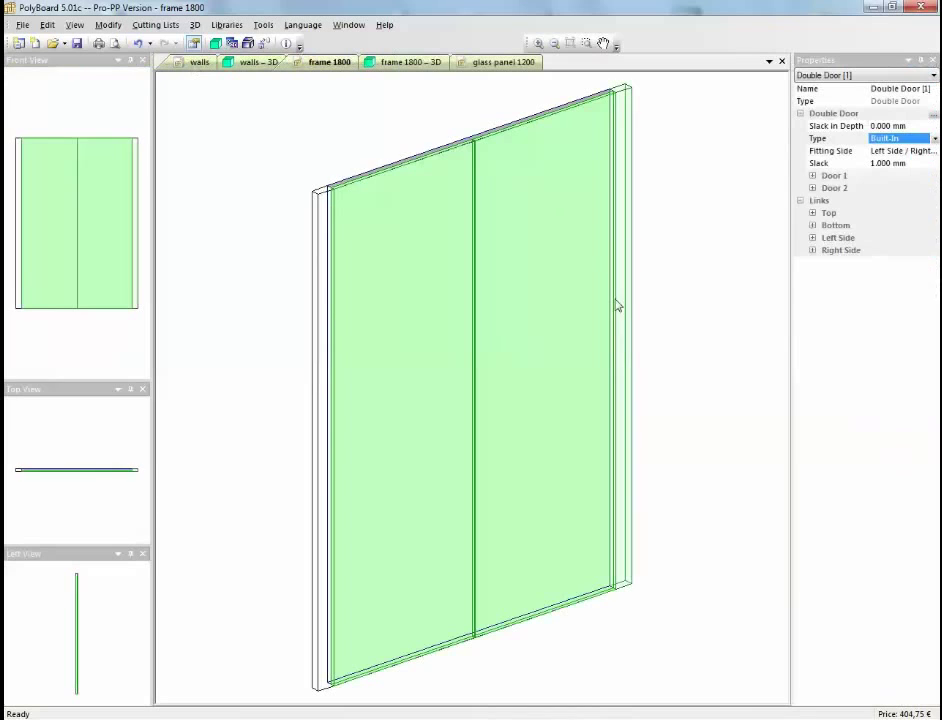
pyautogui.click(415, 166)
pyautogui.rightClick(415, 166)
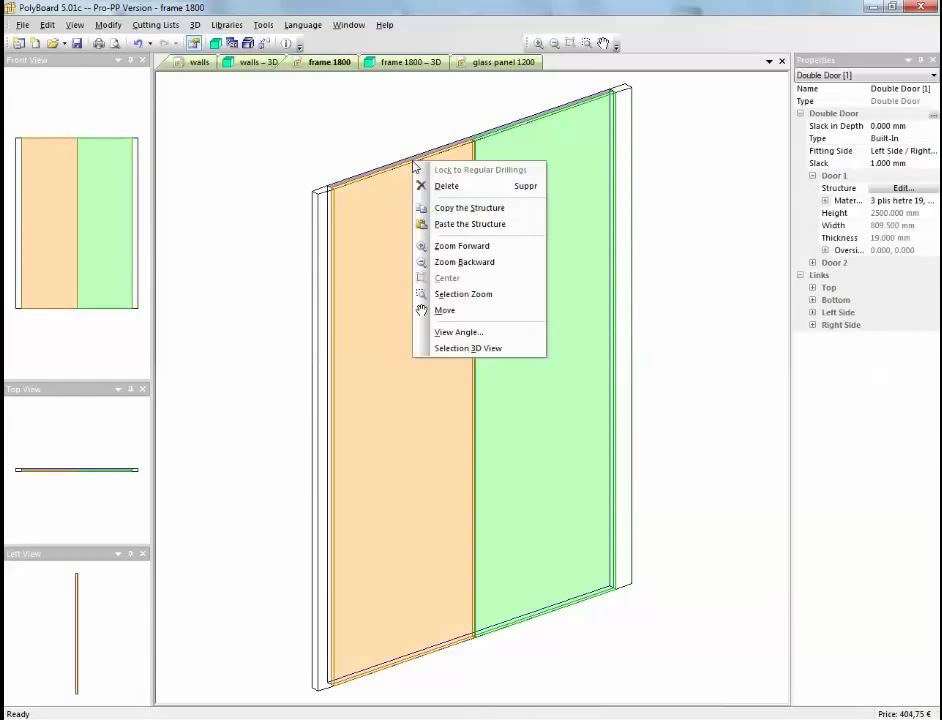
pyautogui.click(450, 207)
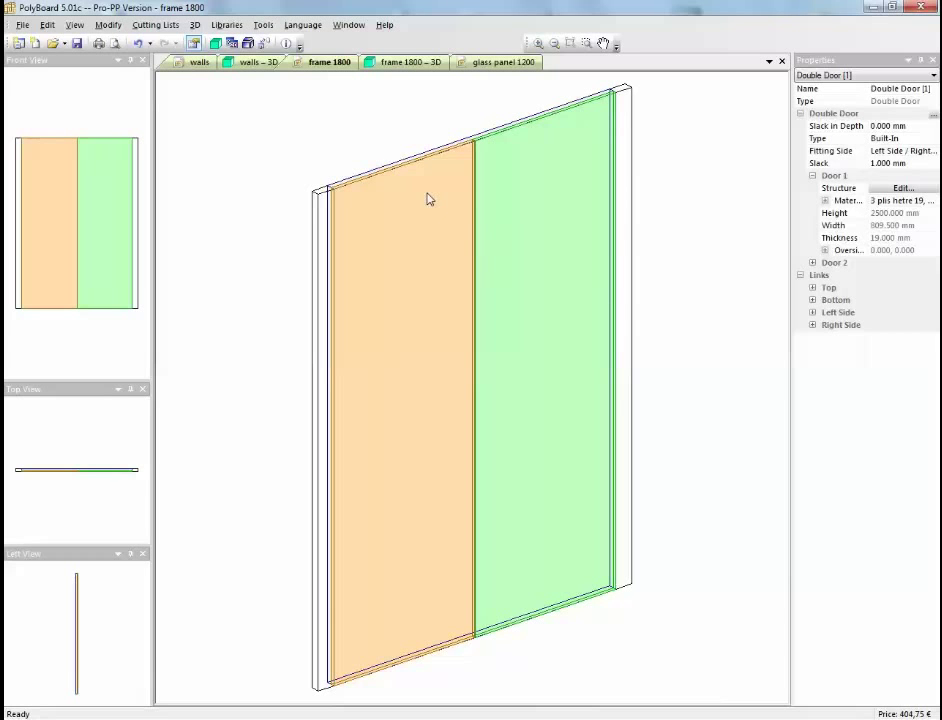
pyautogui.rightClick(421, 160)
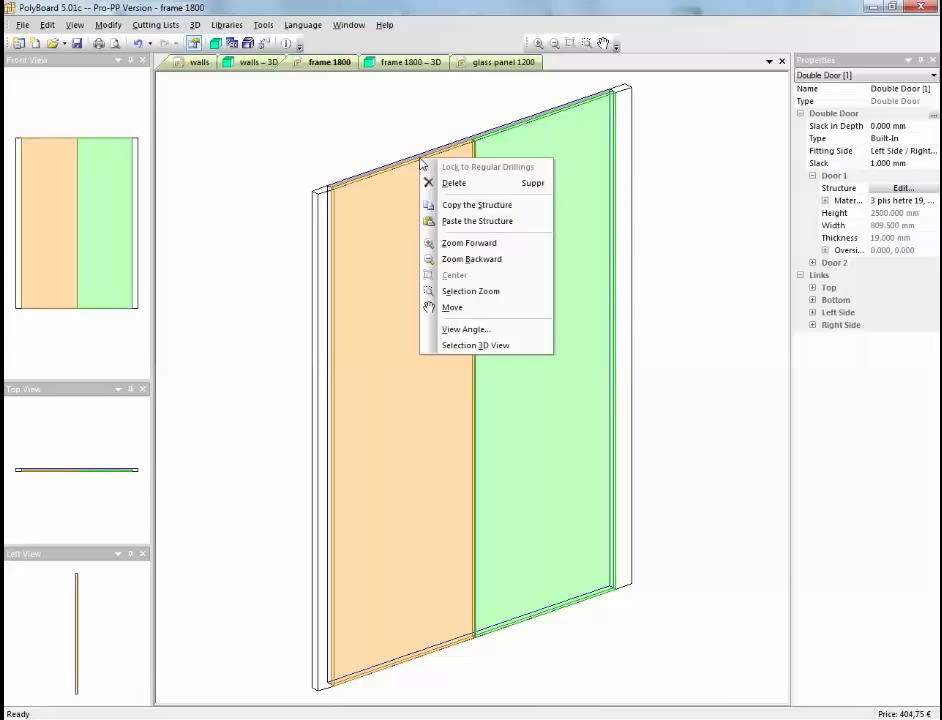
pyautogui.click(460, 221)
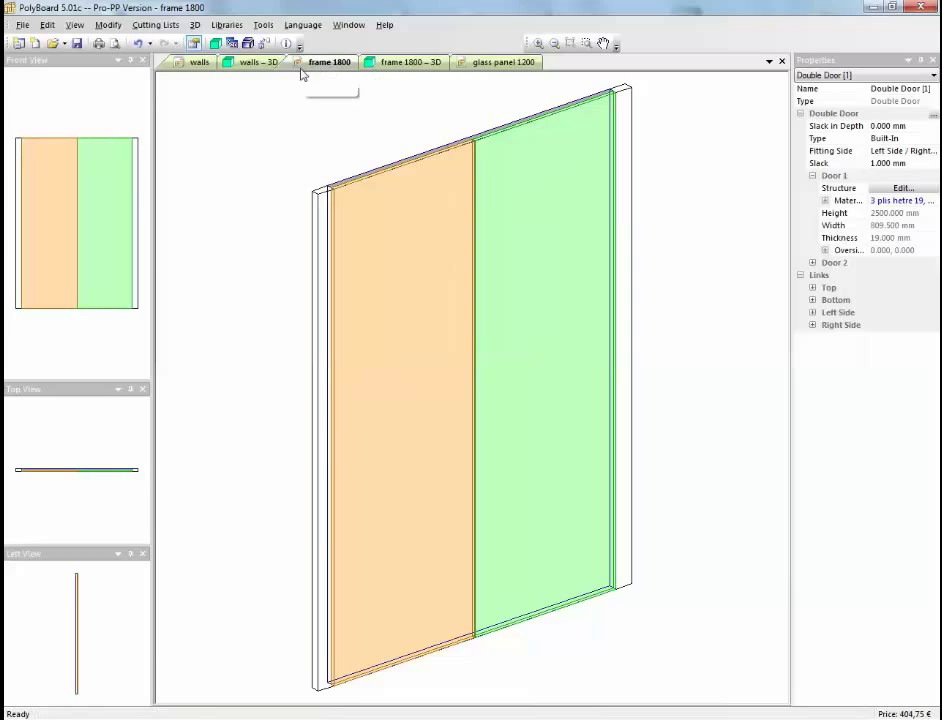
# Return to the glass panel 1200 model and copy its back panel's structure again
pyautogui.click(492, 62)
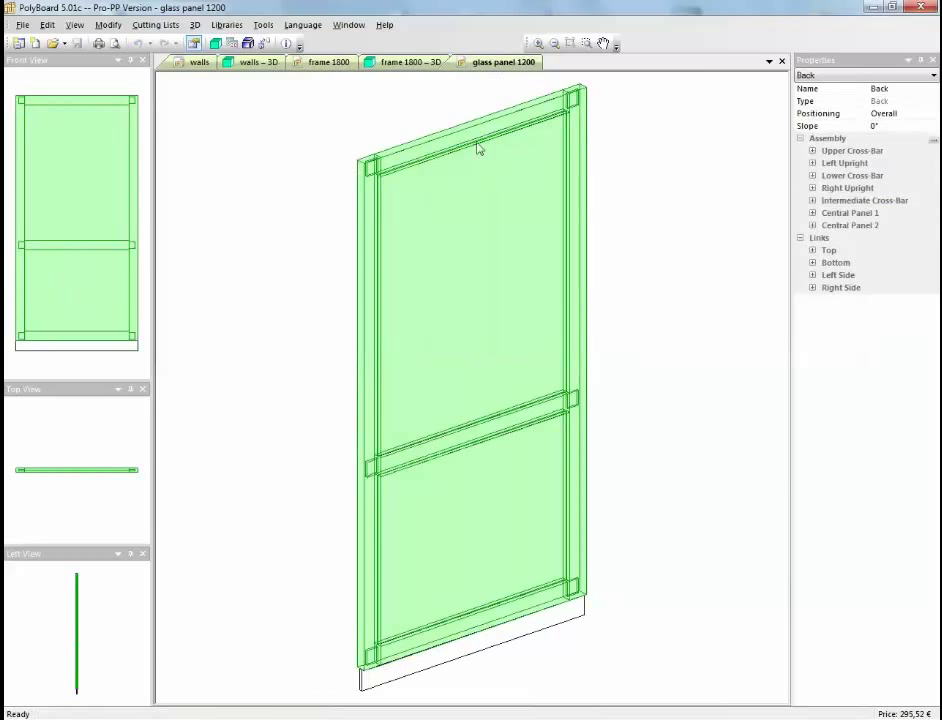
pyautogui.rightClick(486, 122)
pyautogui.click(597, 131)
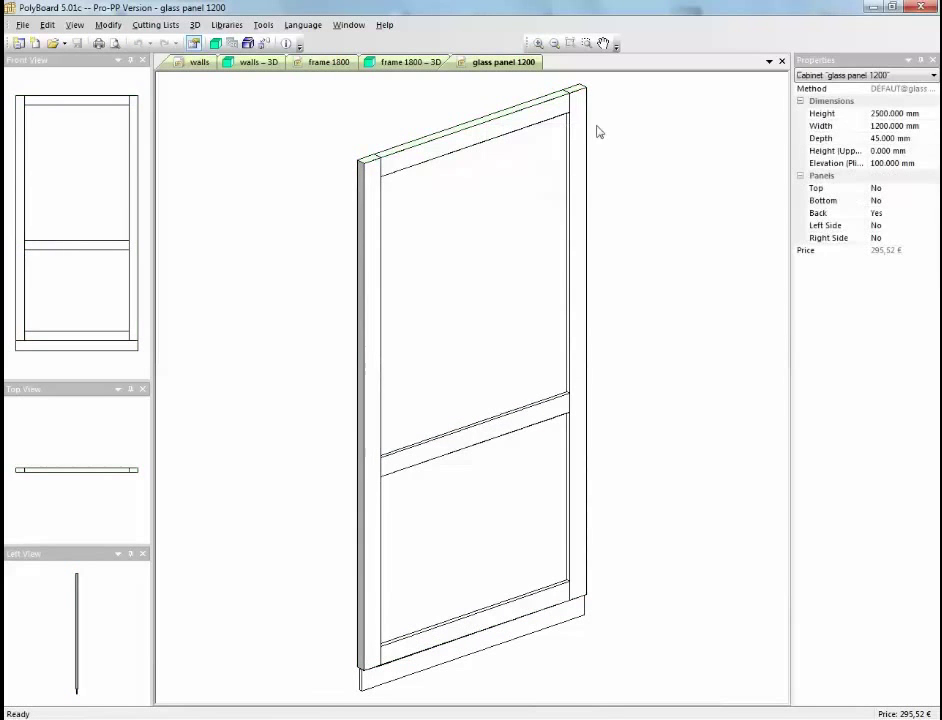
pyautogui.click(568, 117)
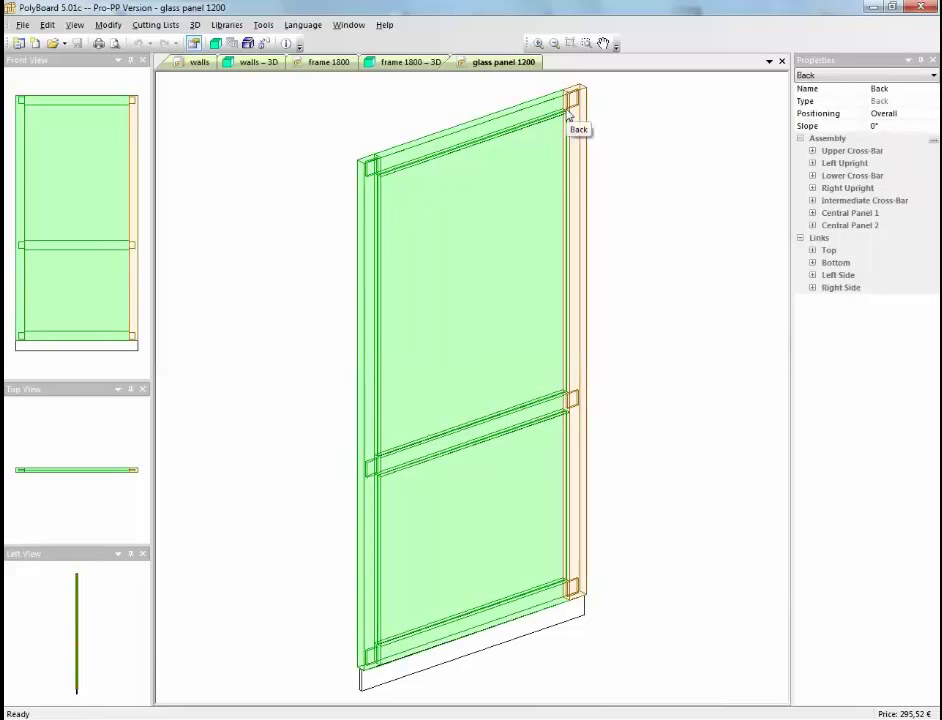
pyautogui.rightClick(568, 117)
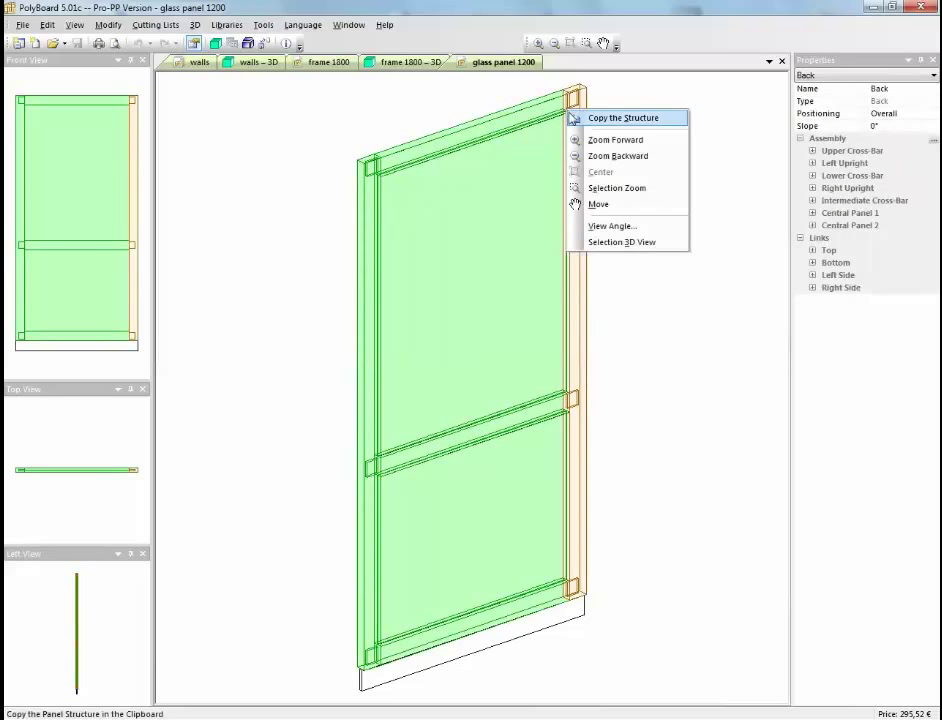
pyautogui.click(592, 118)
# Paste the copied back structure onto Door 1 of the double door in frame 1800
pyautogui.click(329, 62)
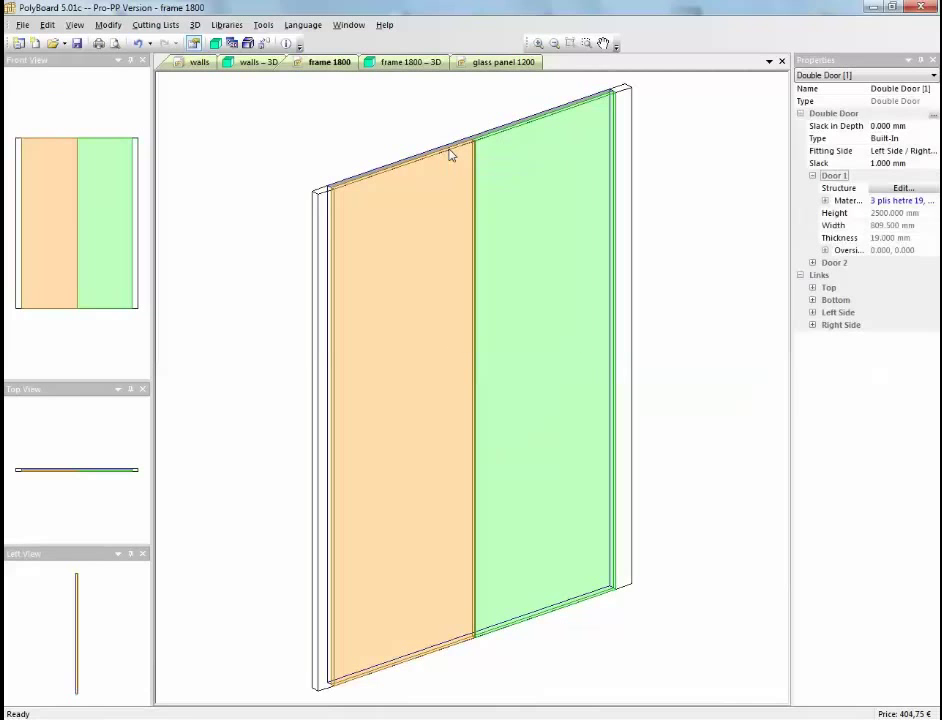
pyautogui.rightClick(451, 152)
pyautogui.click(478, 212)
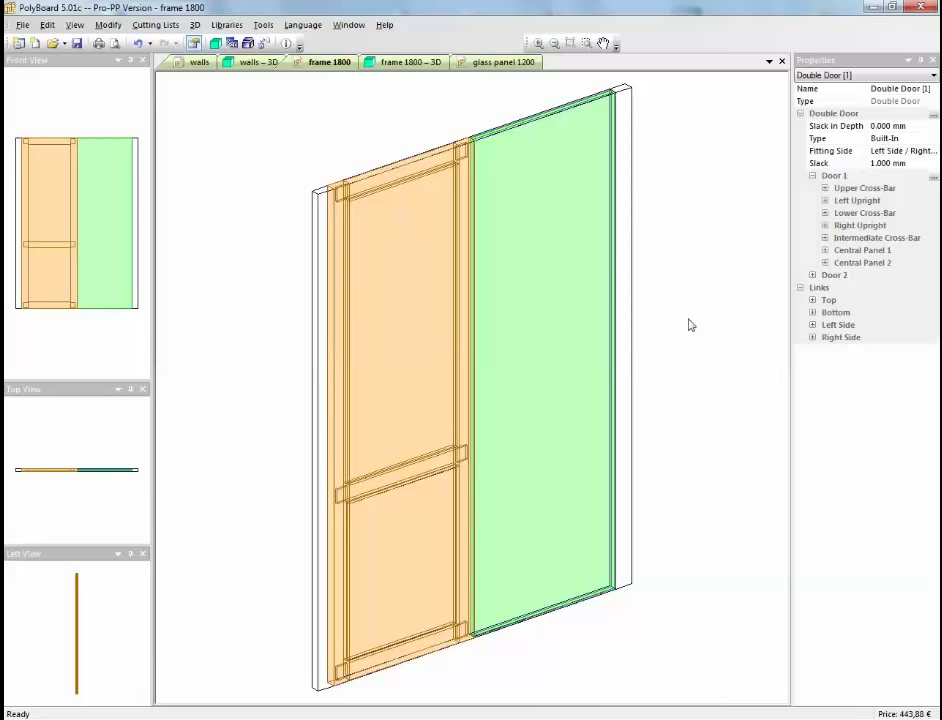
# Paste the copied back structure onto Door 2 of the double door and close the glass panel 1200 model
pyautogui.click(545, 123)
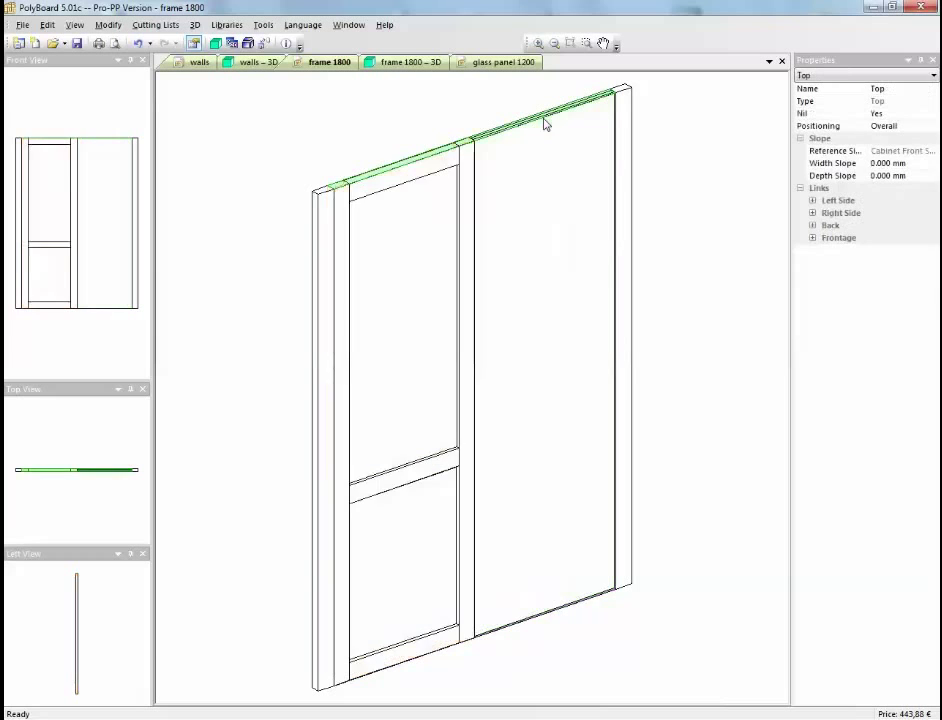
pyautogui.click(422, 167)
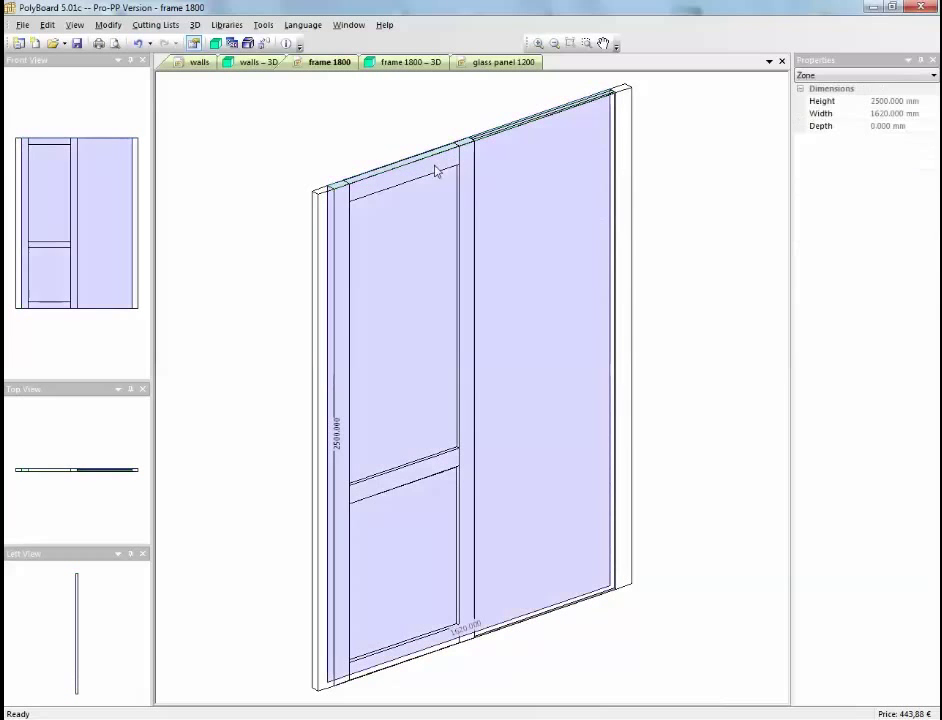
pyautogui.click(462, 181)
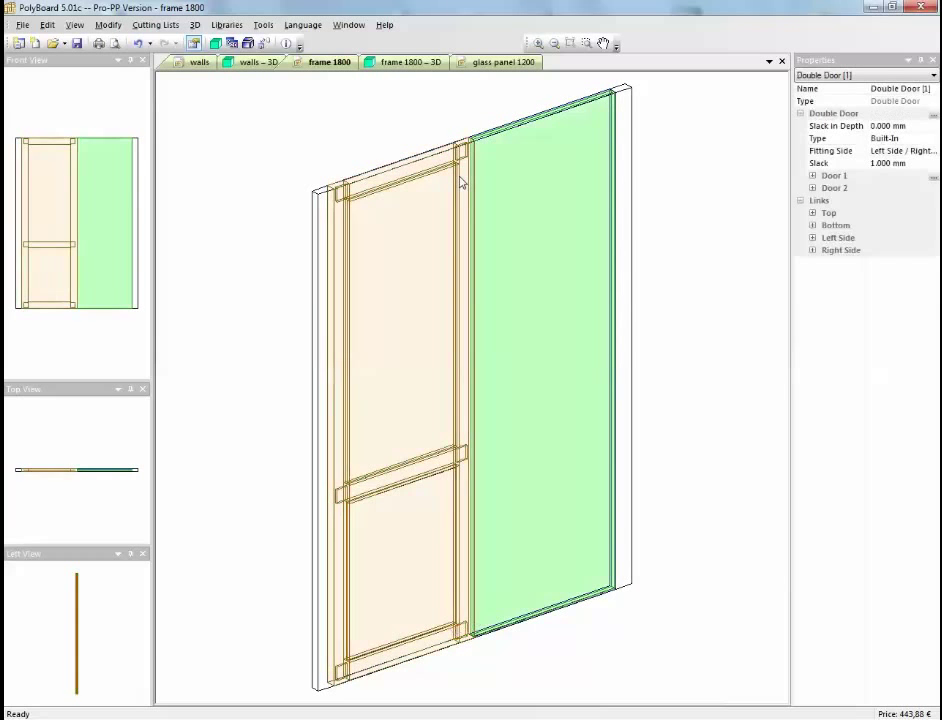
pyautogui.click(830, 190)
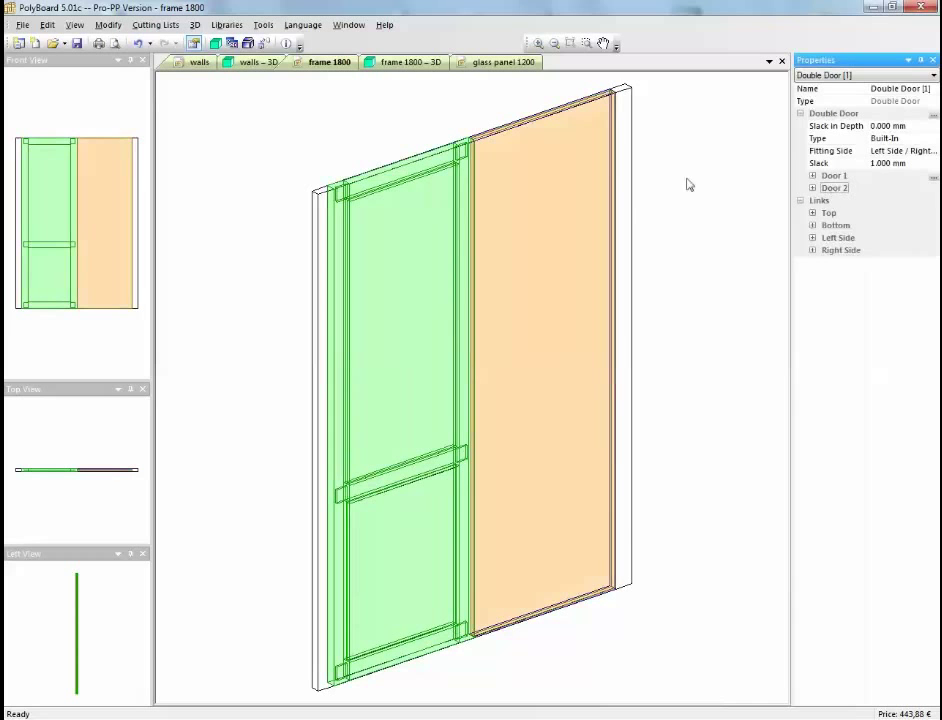
pyautogui.rightClick(589, 173)
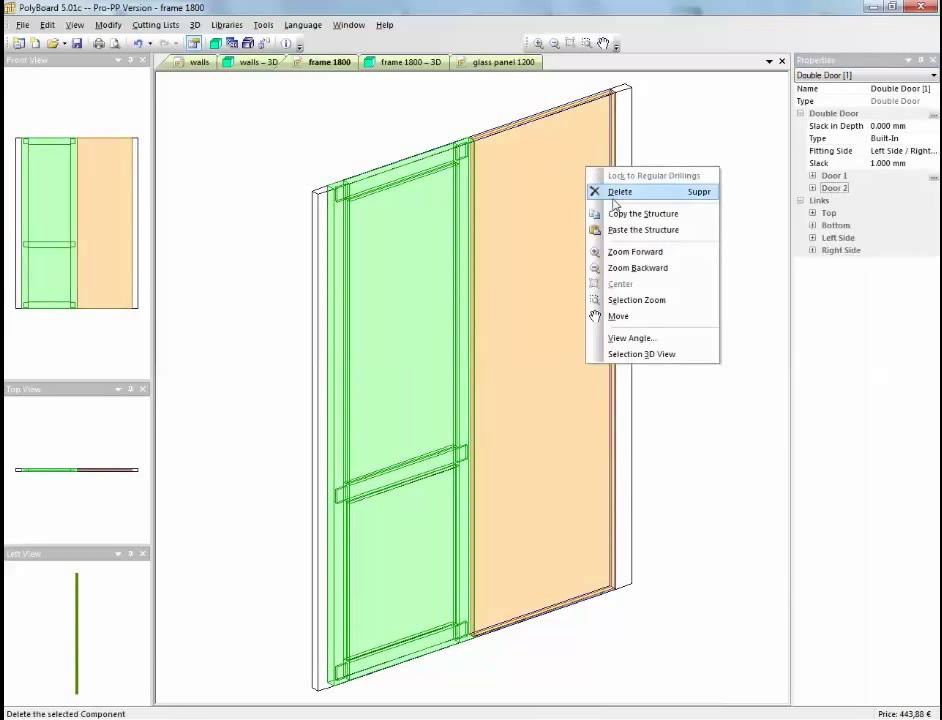
pyautogui.click(640, 229)
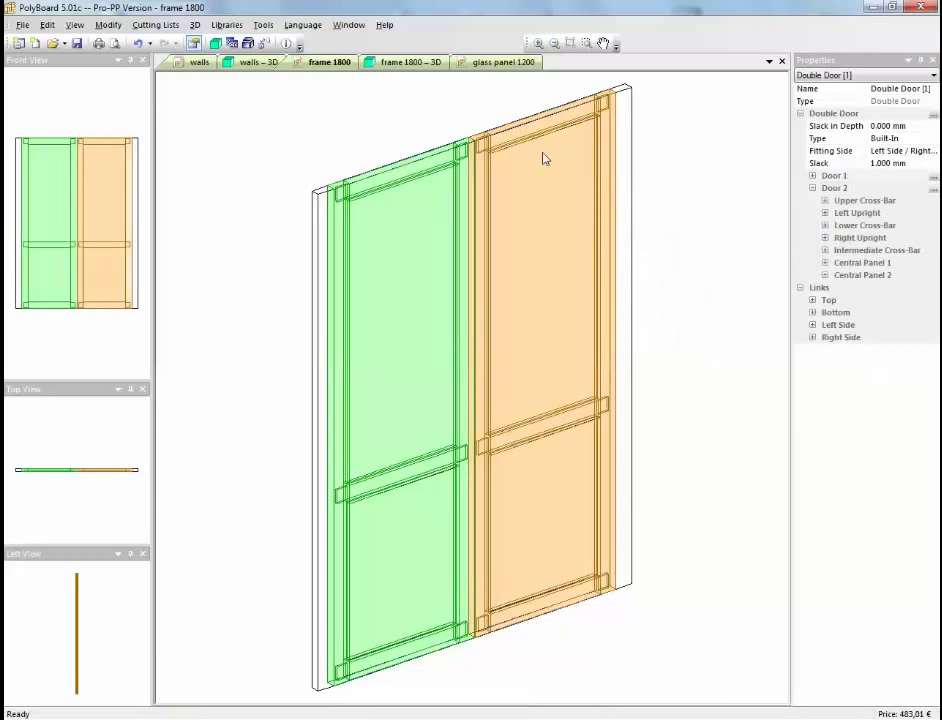
pyautogui.click(507, 64)
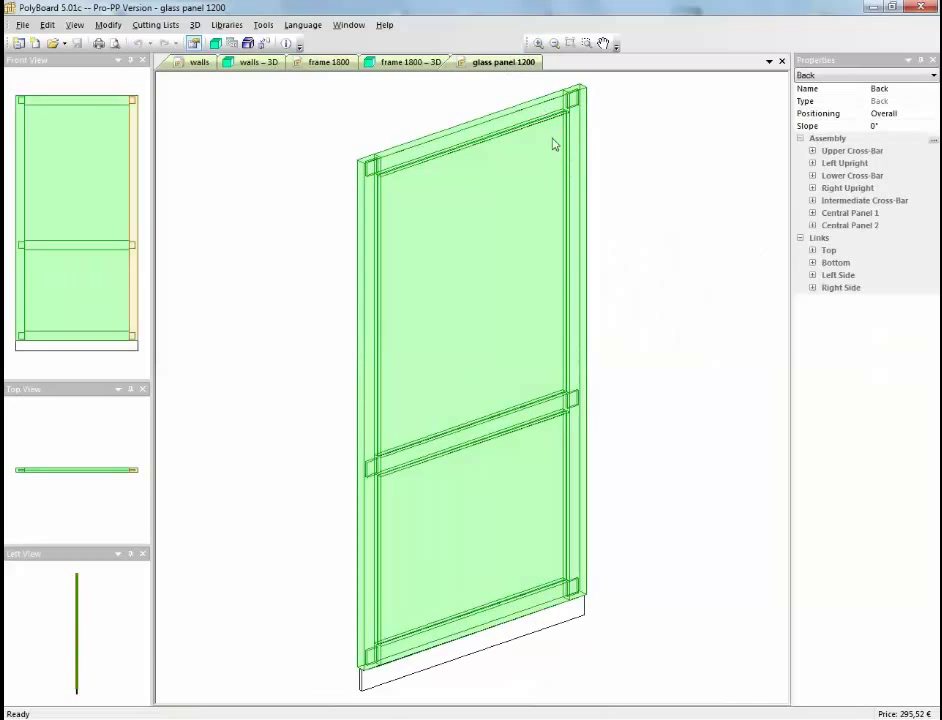
pyautogui.click(782, 62)
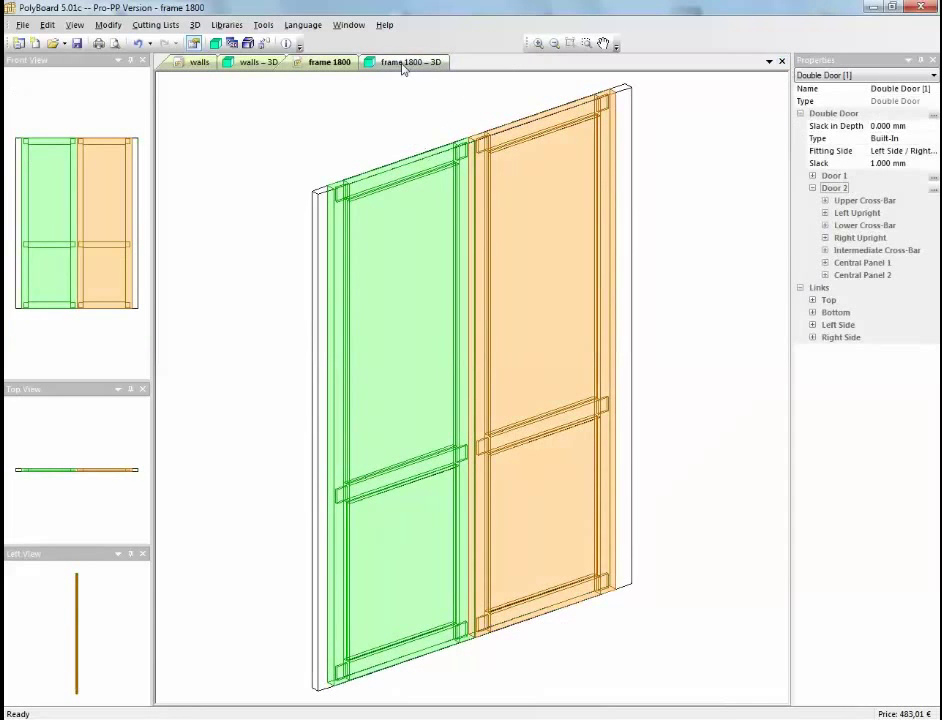
# Inspect frame 1800 in 3D with its doors opened and closed again, and close that 3D view
pyautogui.click(403, 64)
pyautogui.moveTo(540, 290); pyautogui.dragTo(487, 335)
pyautogui.click(912, 274)
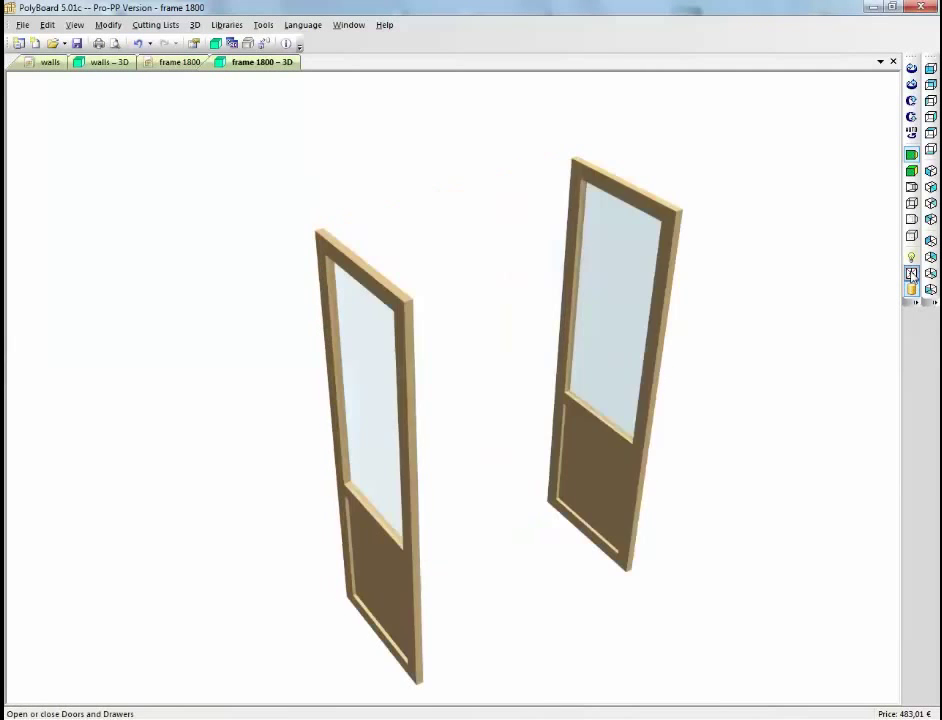
pyautogui.click(912, 274)
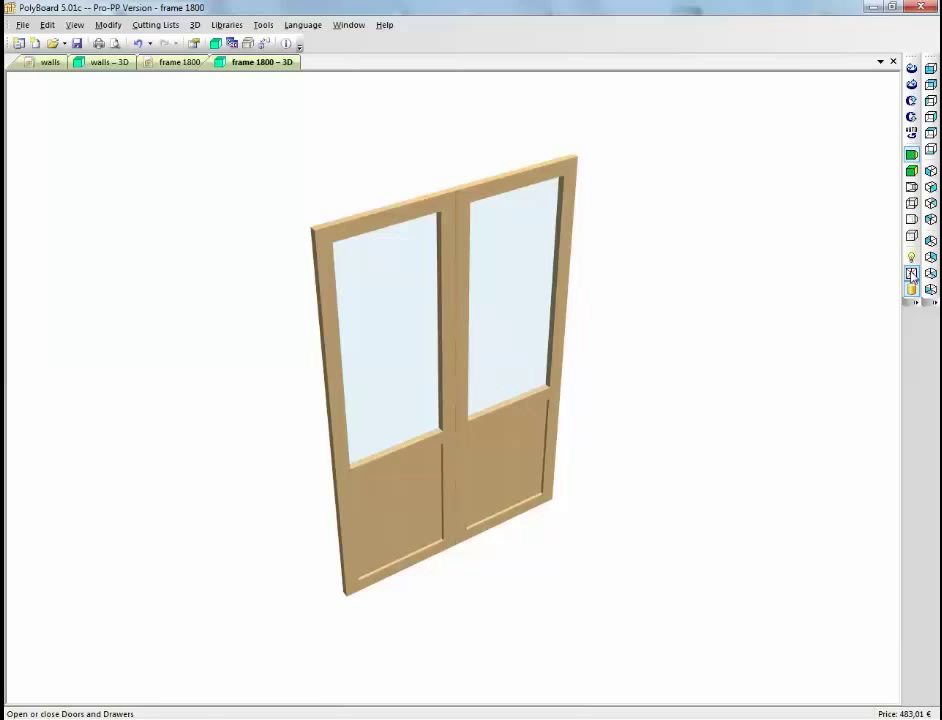
pyautogui.click(893, 62)
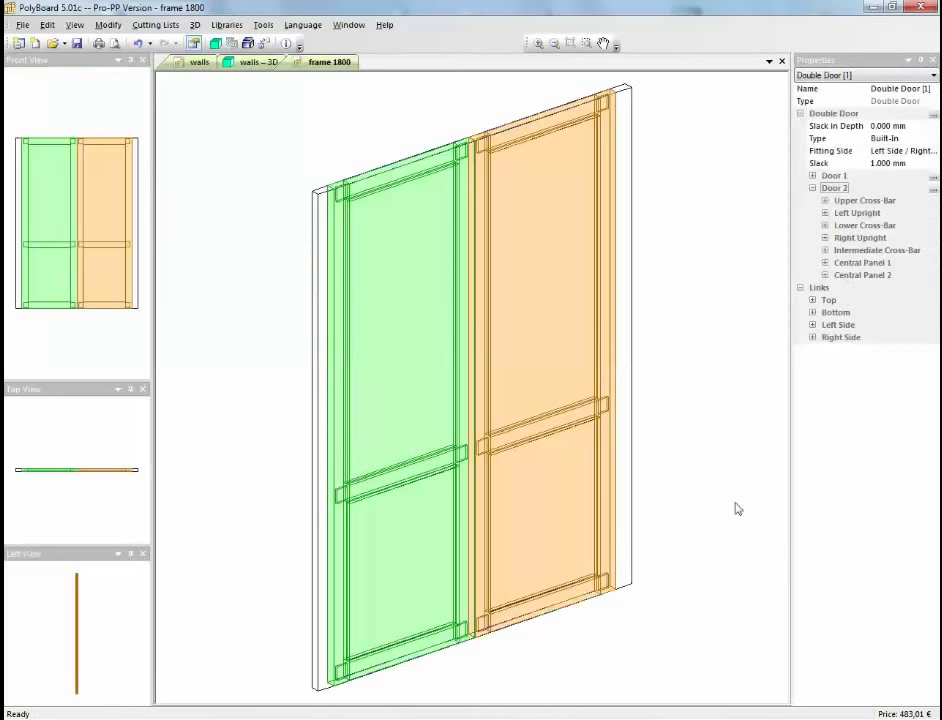
# Close the modified frame 1800 cabinet and save it as a new model named double door 1800
pyautogui.click(782, 62)
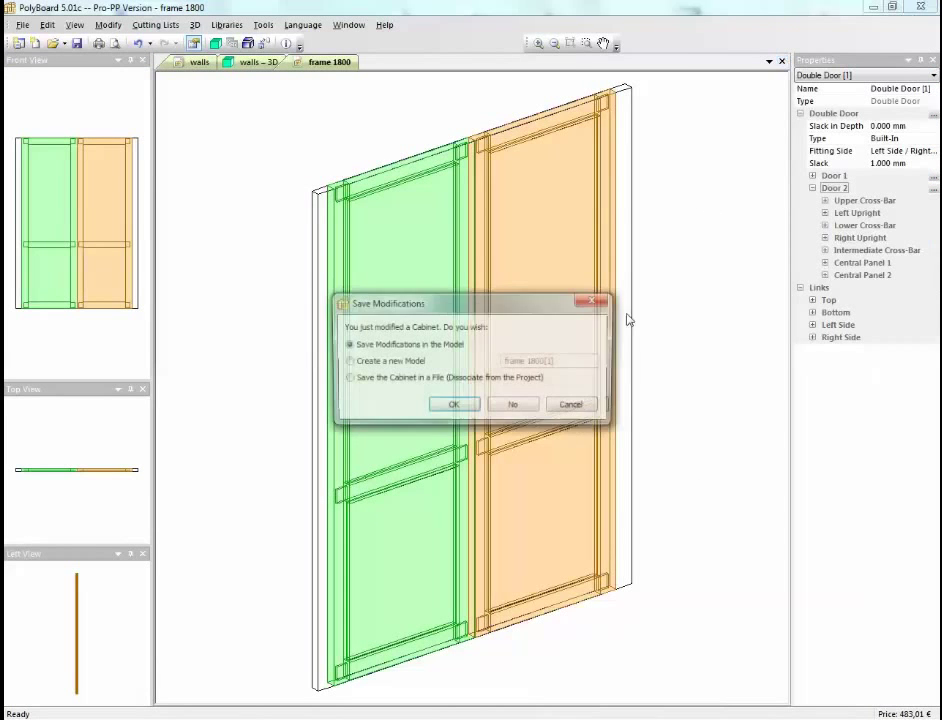
pyautogui.click(386, 361)
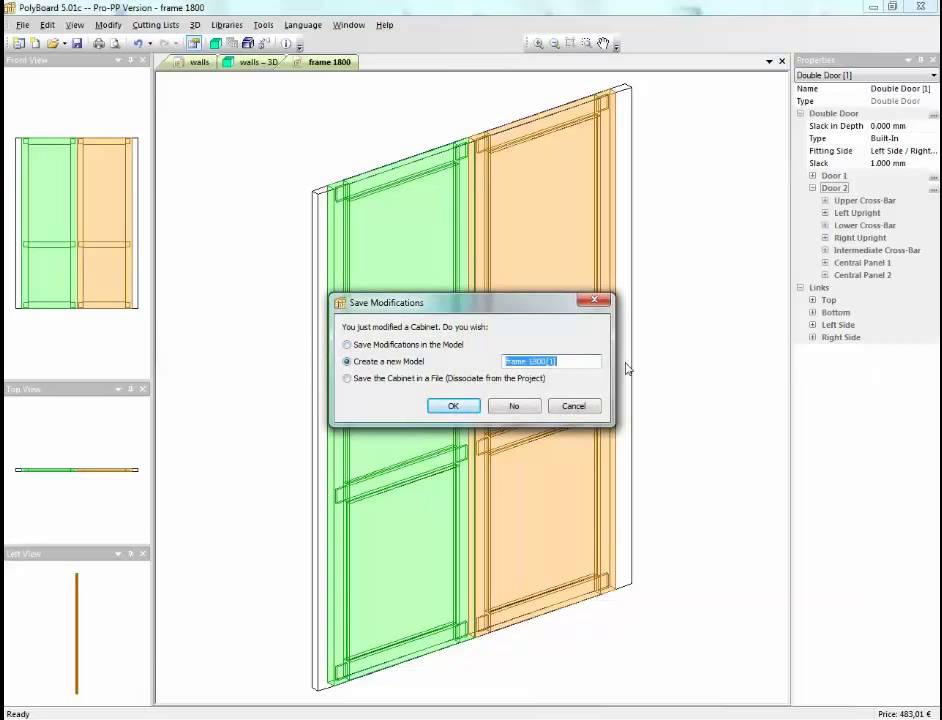
pyautogui.write('double door 1800')
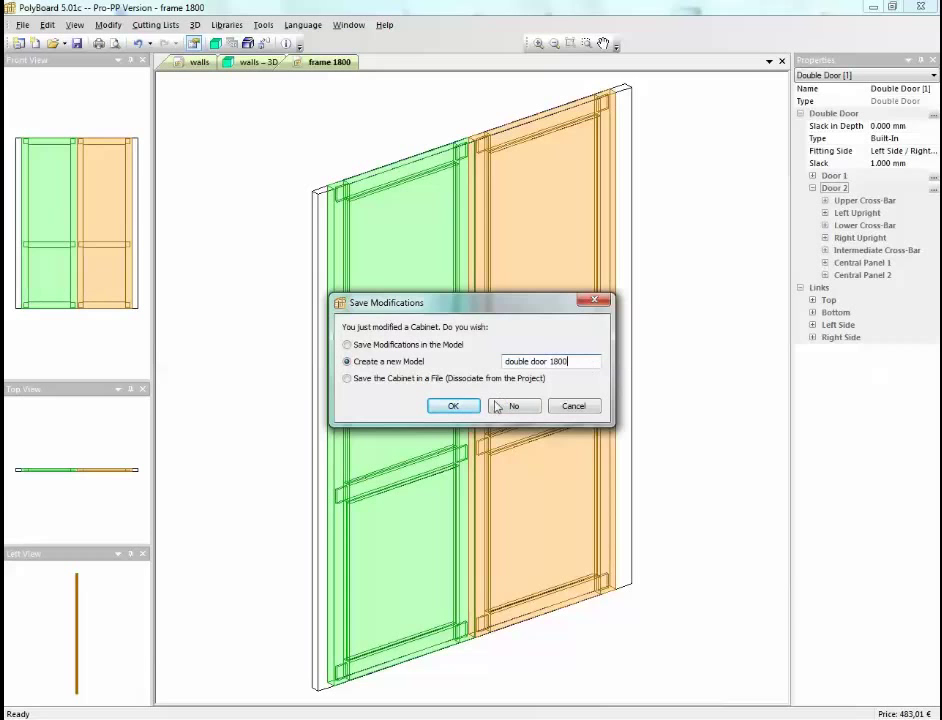
pyautogui.click(454, 405)
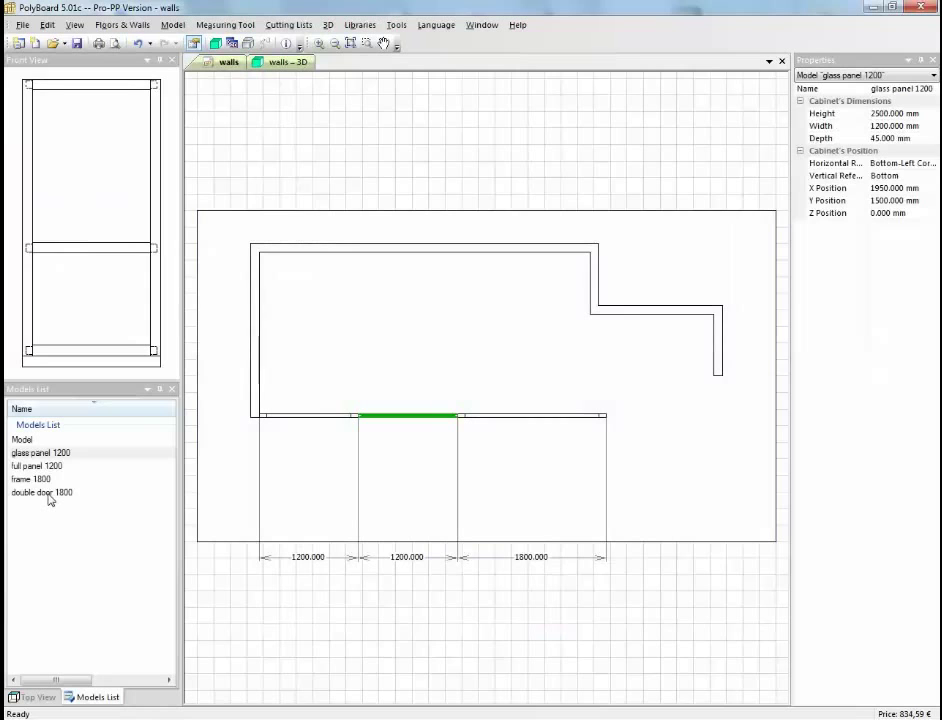
# Place the double door 1800 model inside the frame 1800 on the walls plan and check its doors open and closed in 3D
pyautogui.click(48, 493)
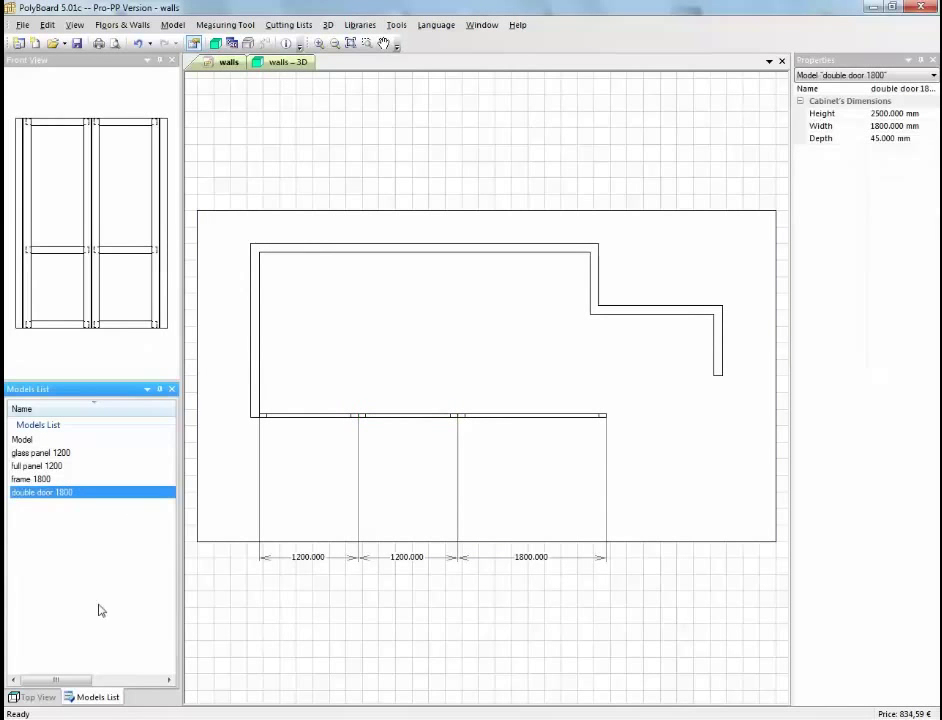
pyautogui.moveTo(80, 492); pyautogui.dragTo(473, 421)
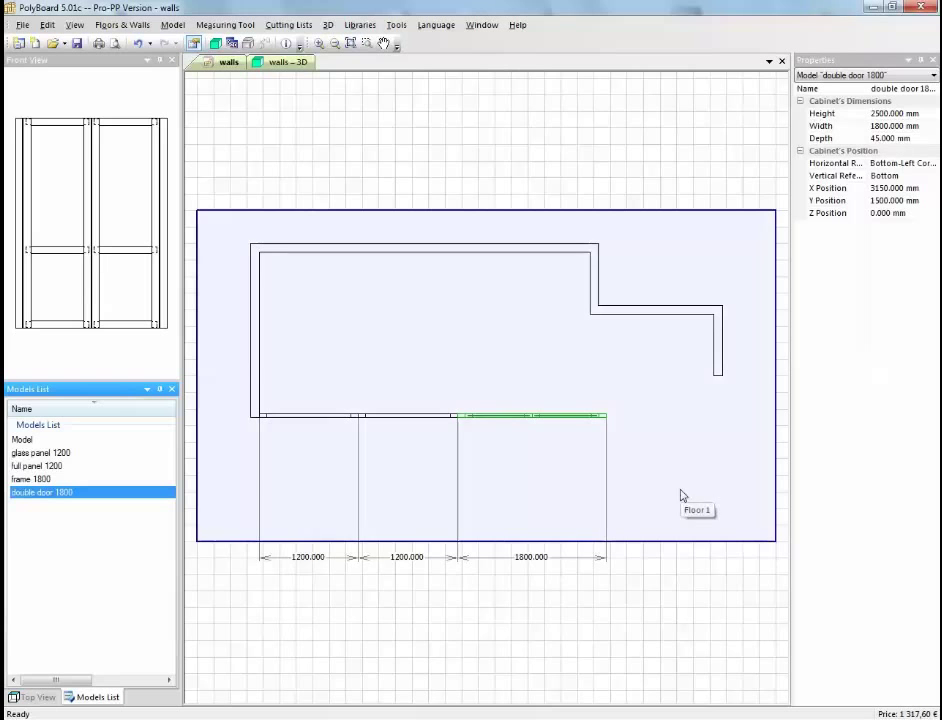
pyautogui.click(272, 62)
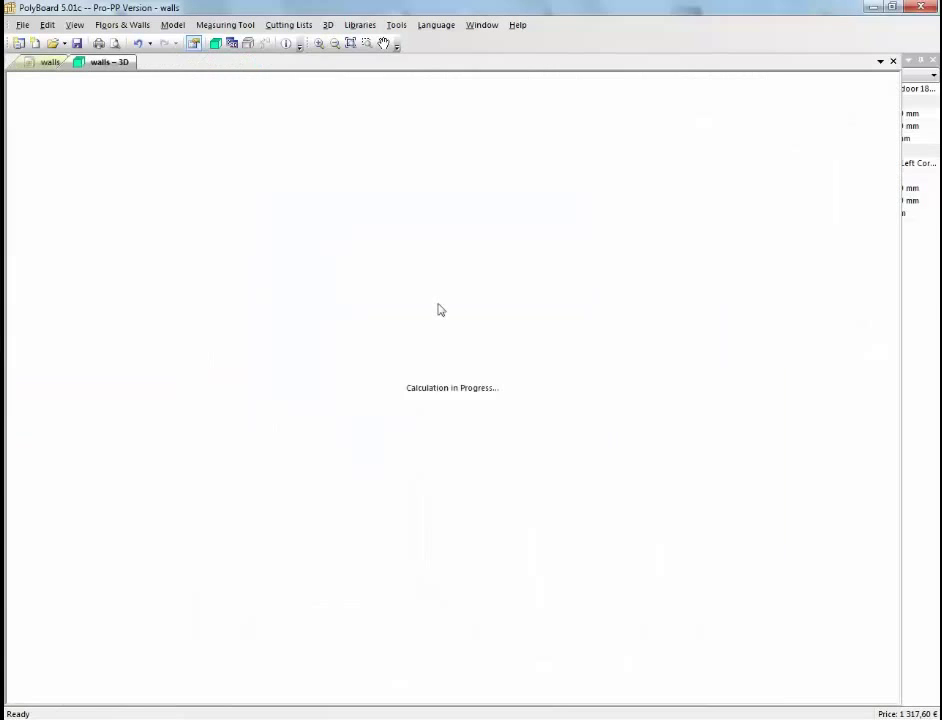
pyautogui.moveTo(556, 480); pyautogui.dragTo(542, 439)
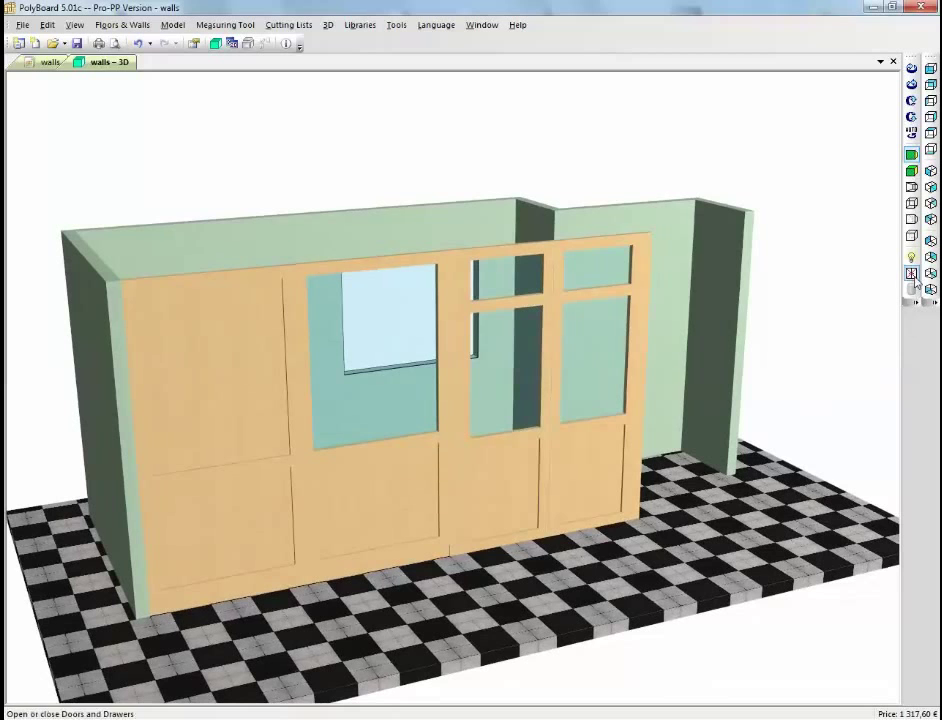
pyautogui.click(912, 274)
pyautogui.click(912, 274)
pyautogui.click(44, 63)
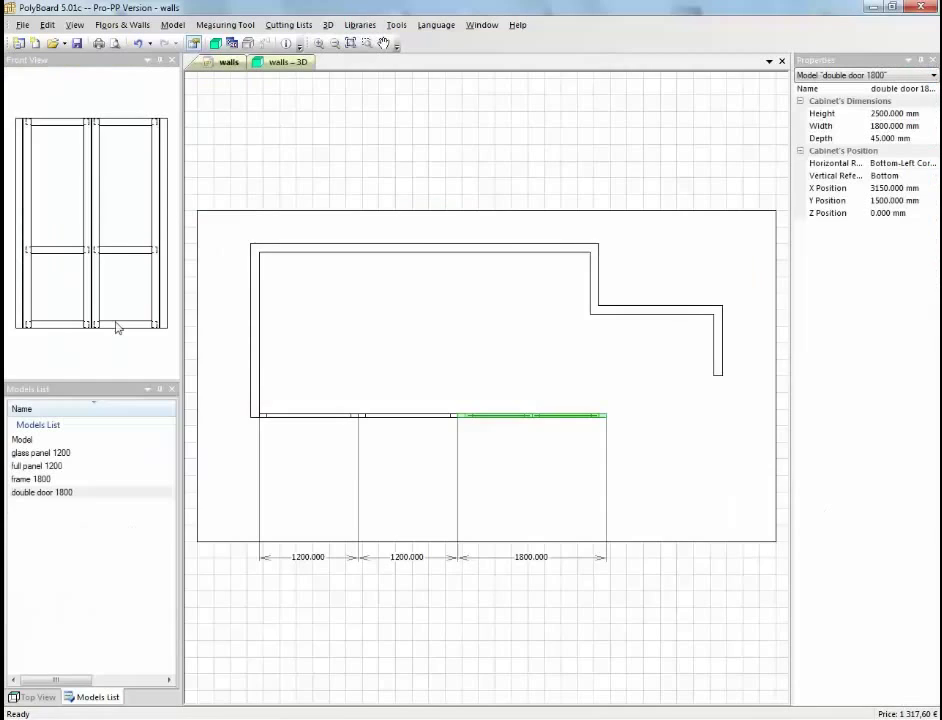
# Set the double door 1800 model's height to 2000 mm and save the modification in the model
pyautogui.doubleClick(90, 493)
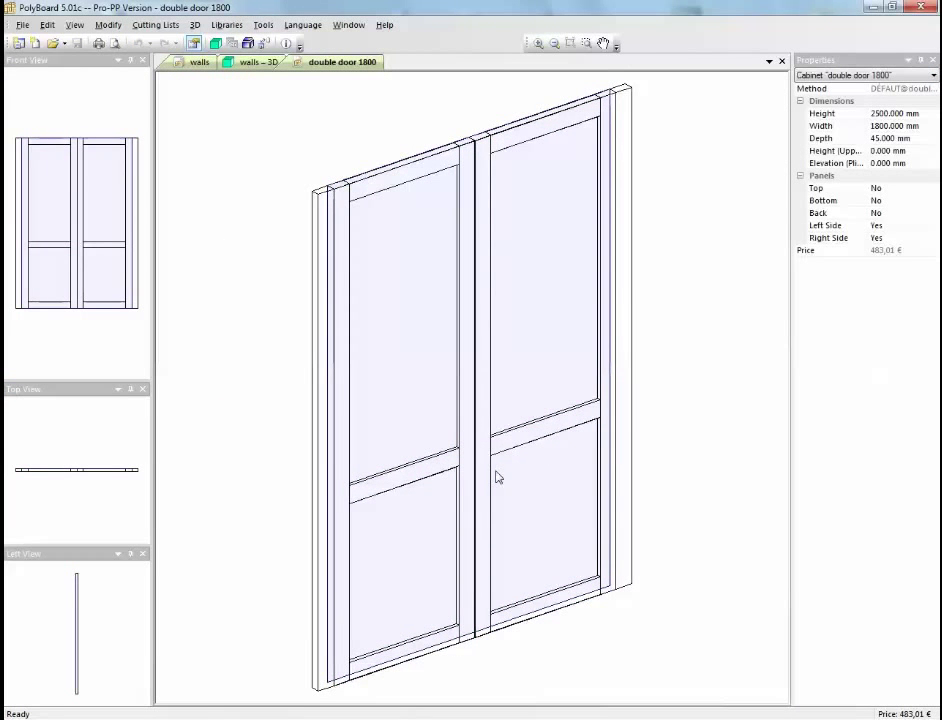
pyautogui.click(899, 126)
pyautogui.click(873, 113)
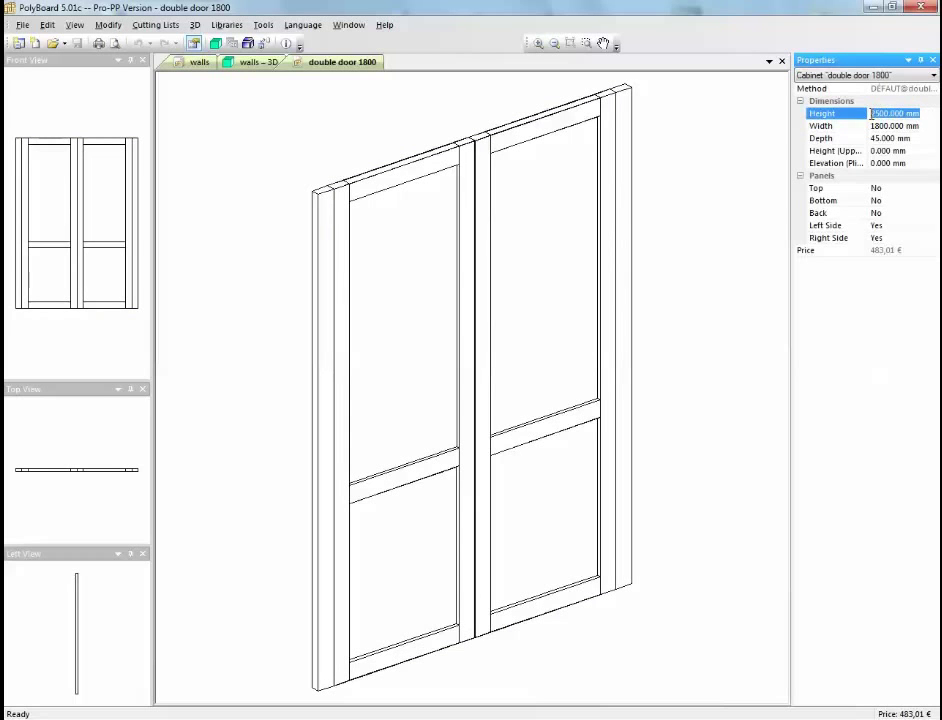
pyautogui.write('2000')
pyautogui.press('Return')
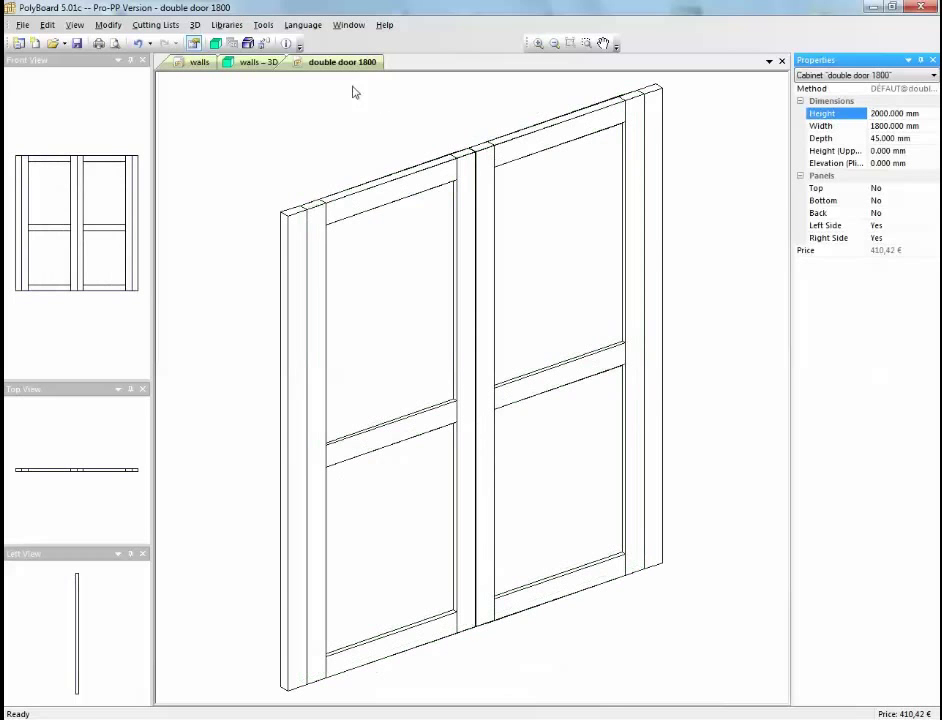
pyautogui.click(783, 64)
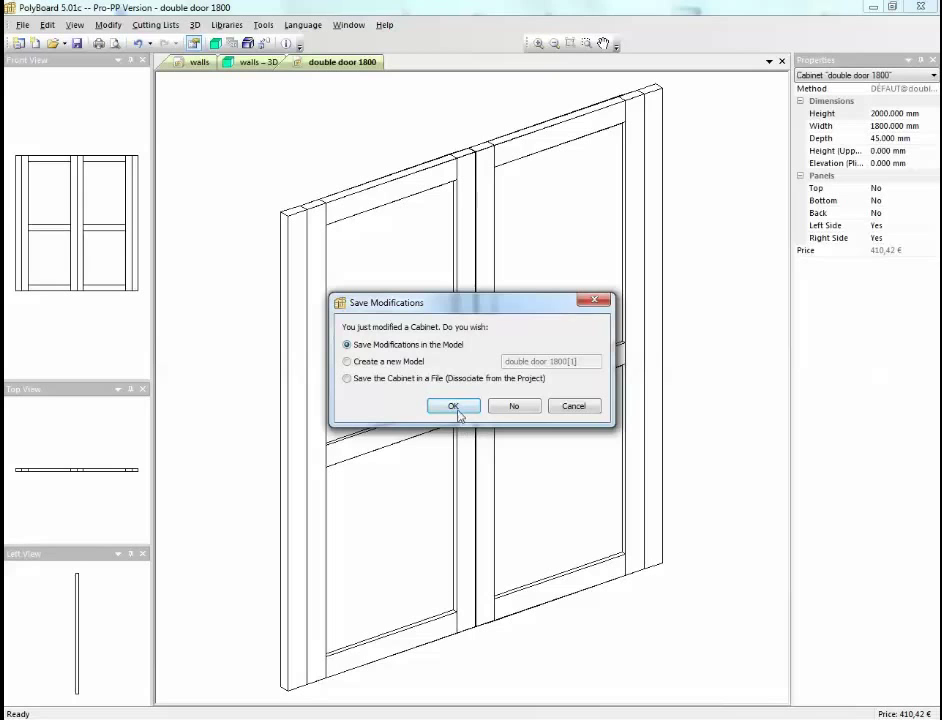
pyautogui.click(454, 406)
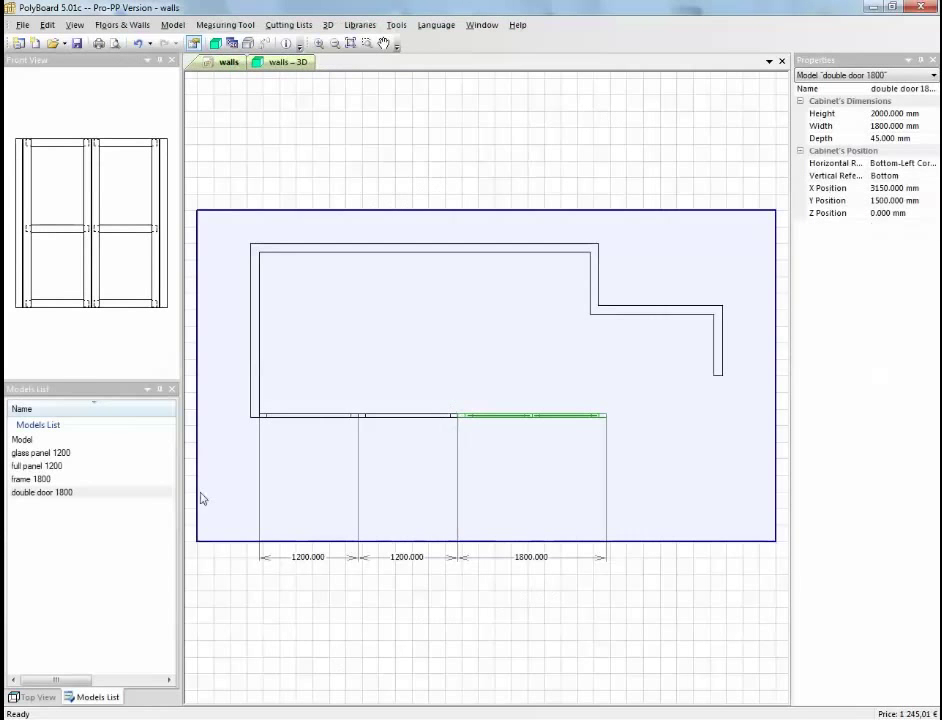
# Inspect the shortened double door in the walls project's 3D view from several angles, with its doors open and closed
pyautogui.click(283, 64)
pyautogui.moveTo(480, 454); pyautogui.dragTo(523, 476)
pyautogui.click(911, 273)
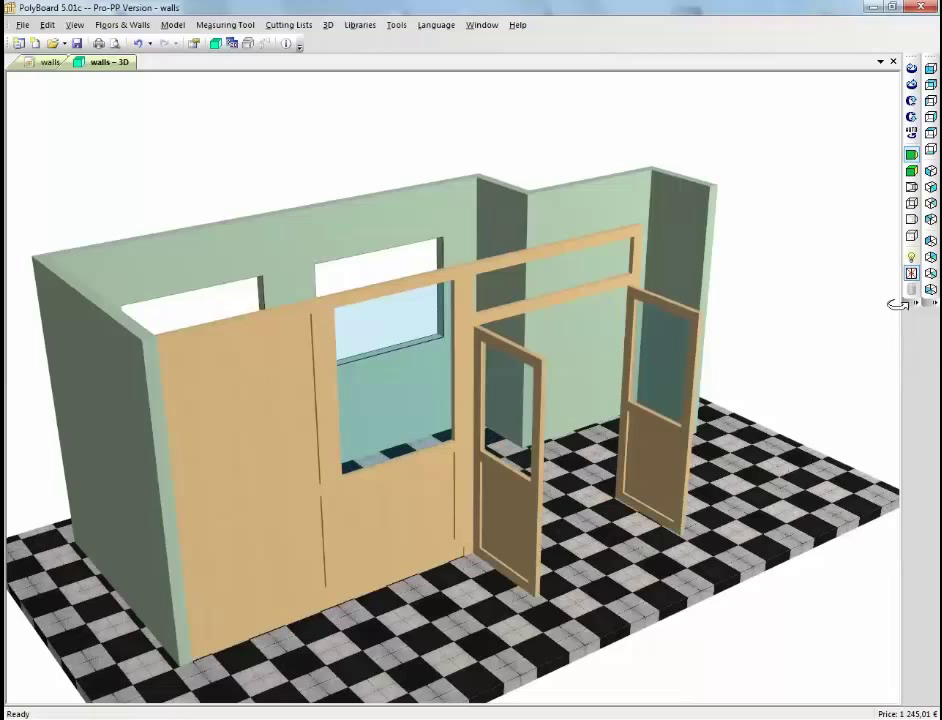
pyautogui.click(911, 273)
pyautogui.click(911, 273)
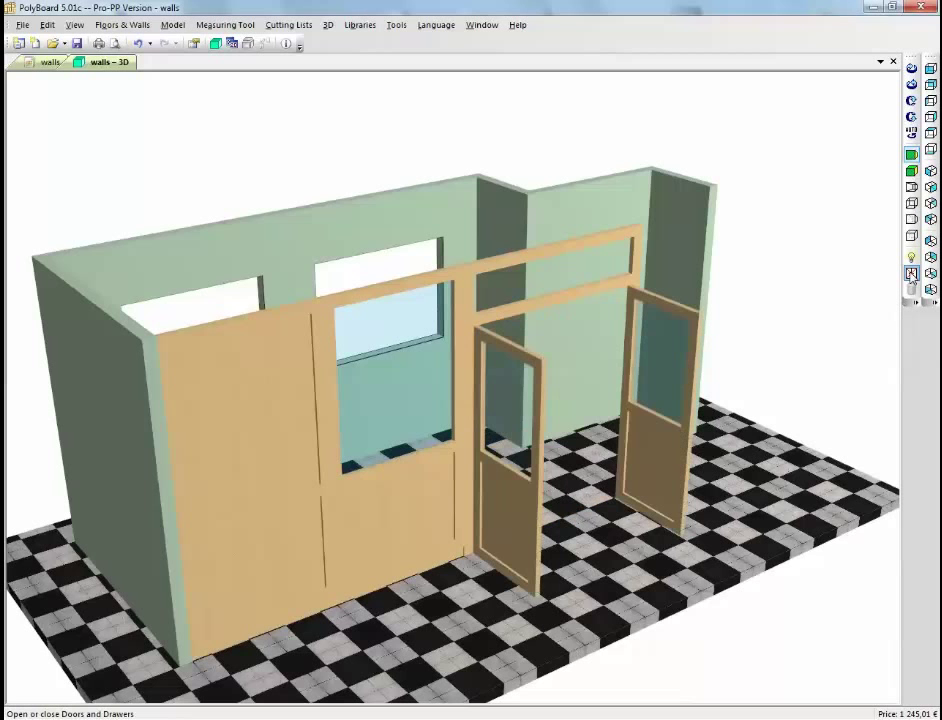
pyautogui.click(911, 273)
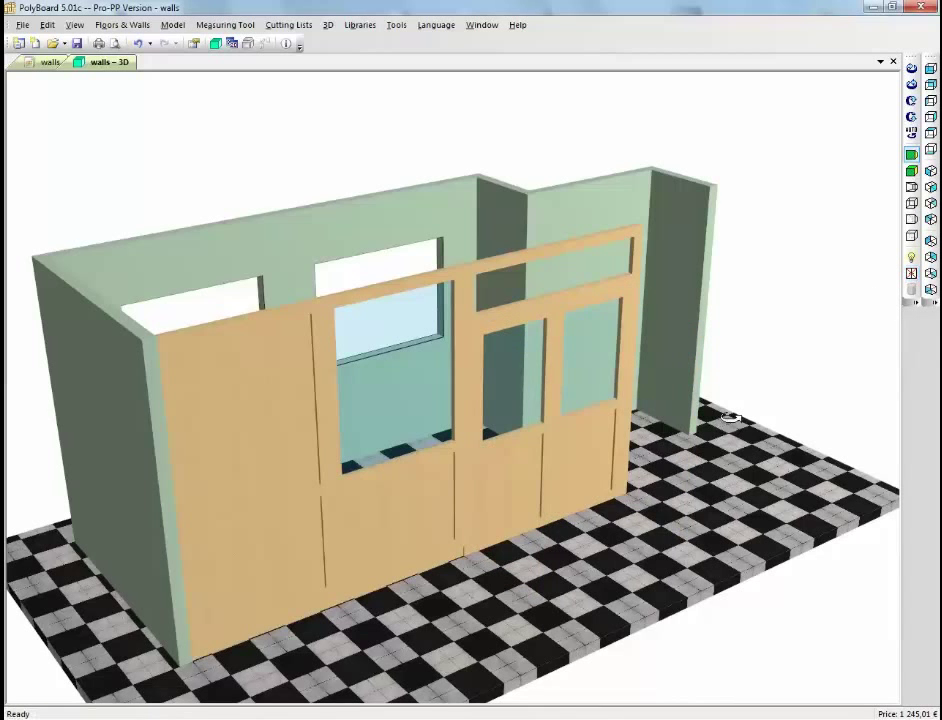
pyautogui.moveTo(730, 415); pyautogui.dragTo(654, 383)
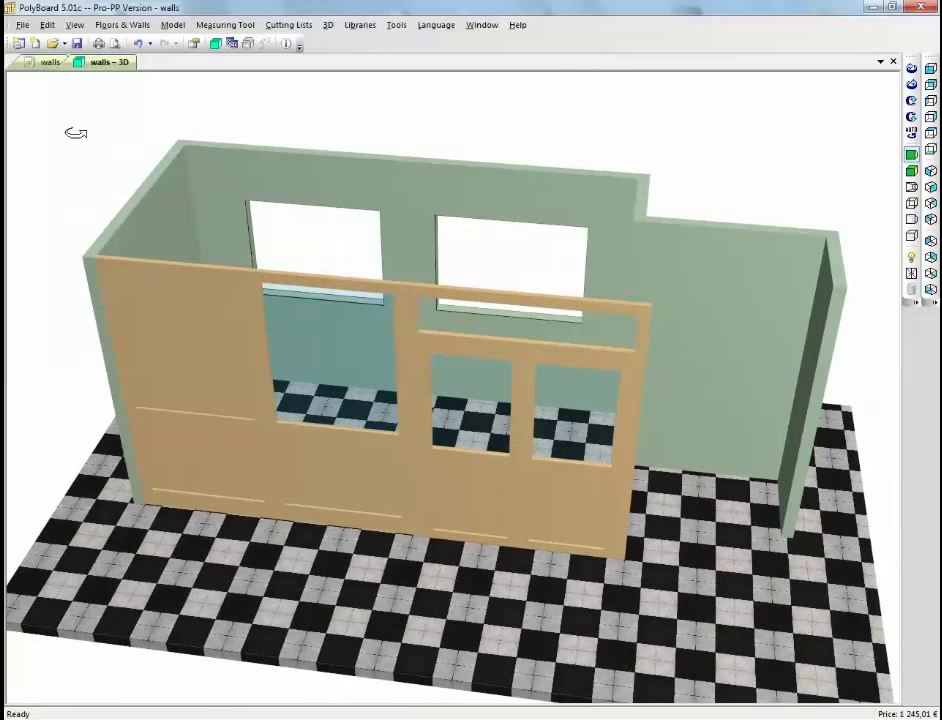
# Place a glass panel 1200 on the walls plan against the free end of frame 1800, continuing the panel row
pyautogui.click(32, 61)
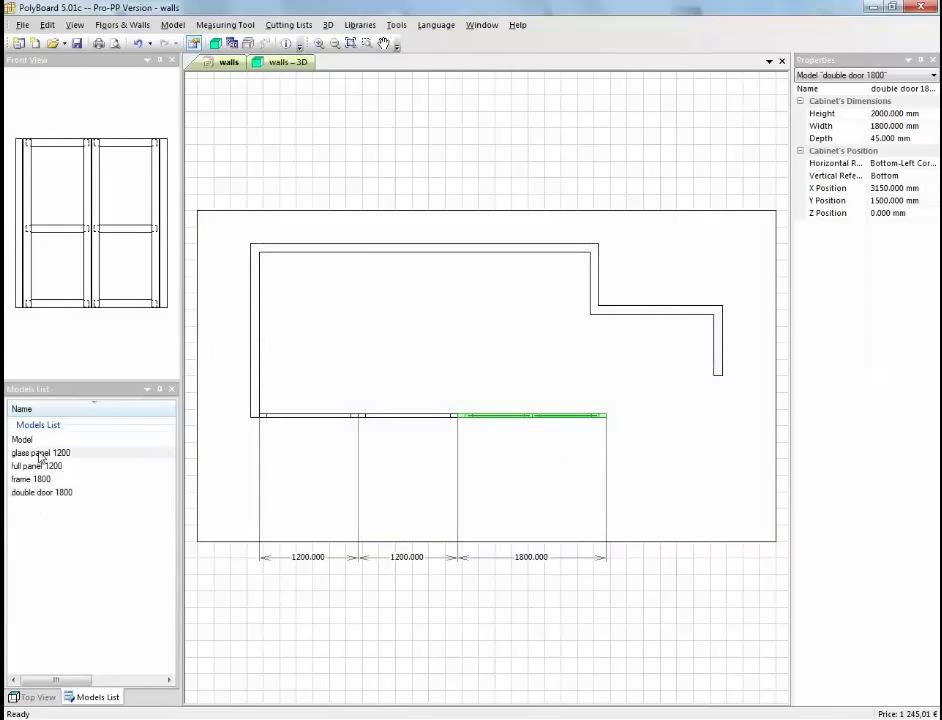
pyautogui.click(99, 453)
pyautogui.moveTo(105, 455); pyautogui.dragTo(626, 417)
# Place another glass panel 1200 at the end of the short return wall, turned in line with the wall's outer face
pyautogui.scroll(4, 488, 421)
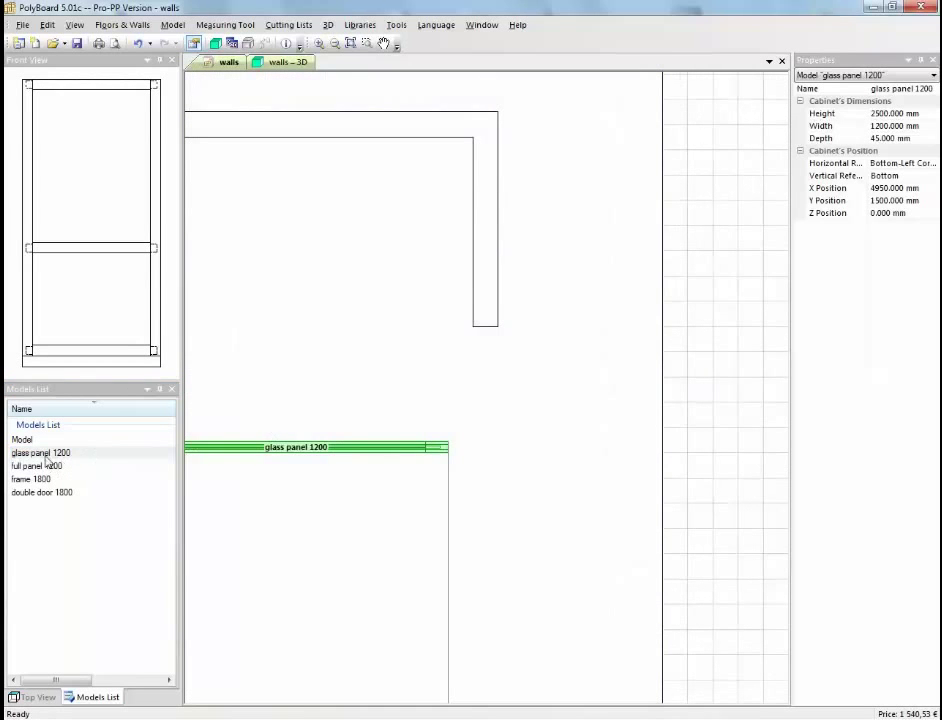
pyautogui.click(45, 455)
pyautogui.moveTo(131, 458); pyautogui.dragTo(545, 413)
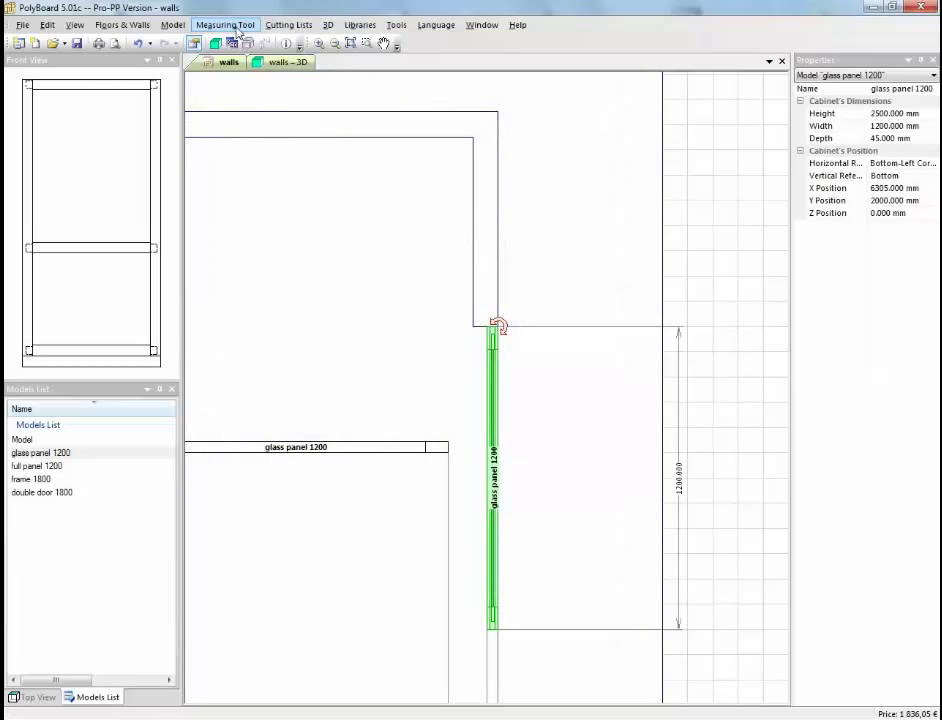
# Measure the gap between the end of the short return wall and the row of panels
pyautogui.click(232, 25)
pyautogui.click(237, 41)
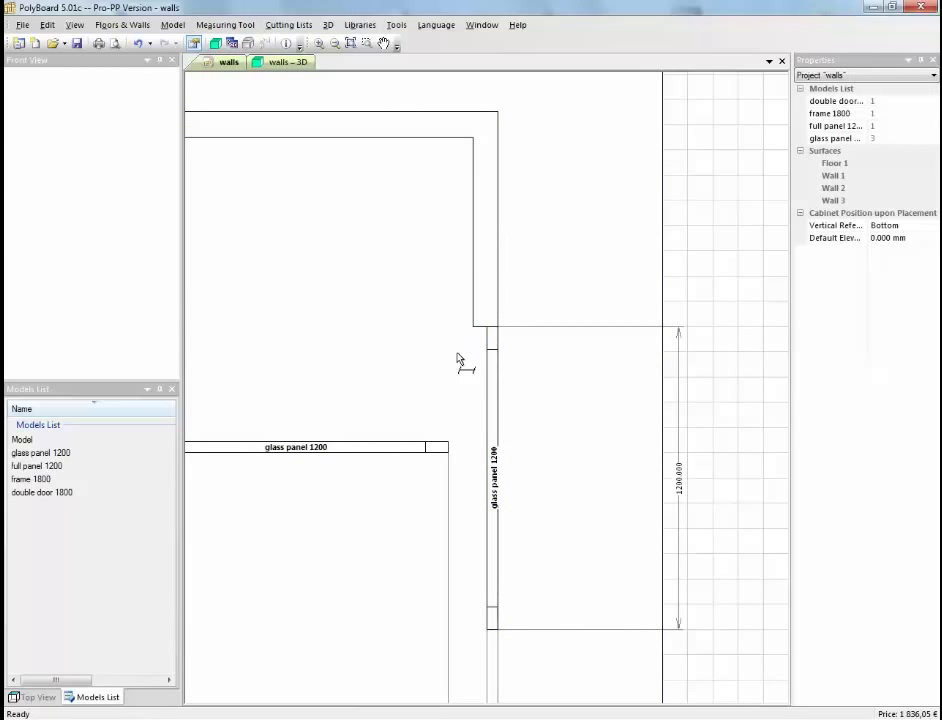
pyautogui.click(479, 330)
pyautogui.rightClick(536, 377)
pyautogui.click(594, 382)
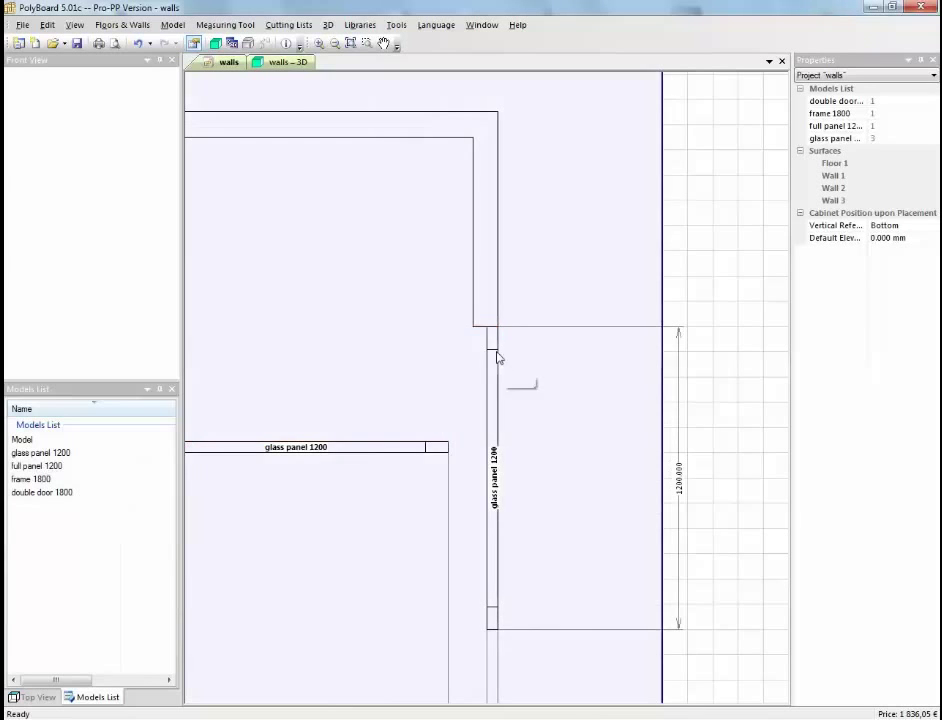
# Set the width of the turned glass panel to 455 mm and save it as a new model named glass panel 455
pyautogui.click(496, 352)
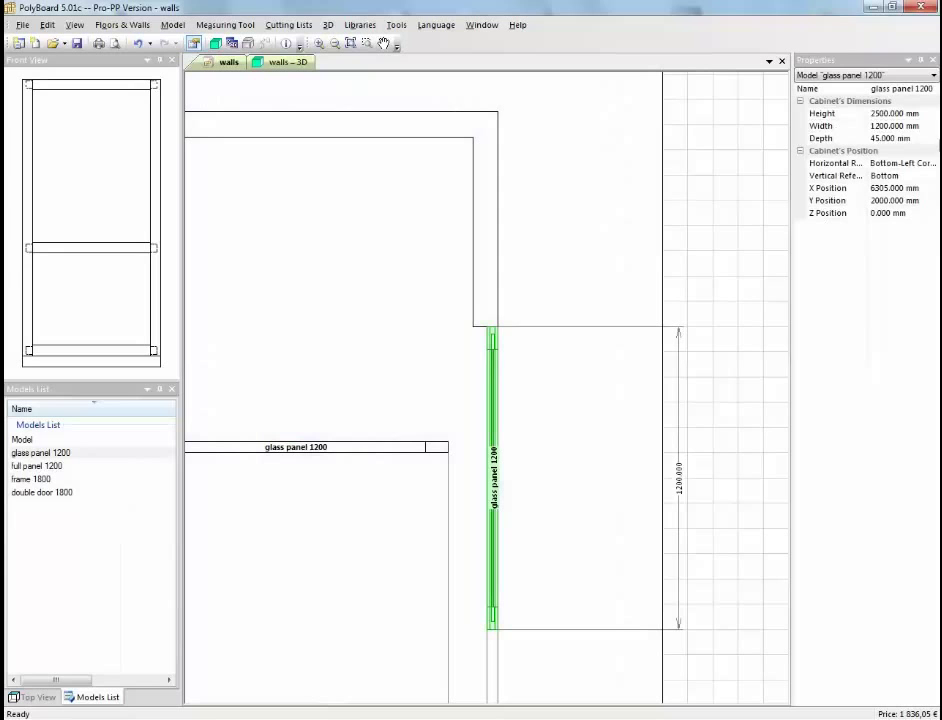
pyautogui.click(924, 128)
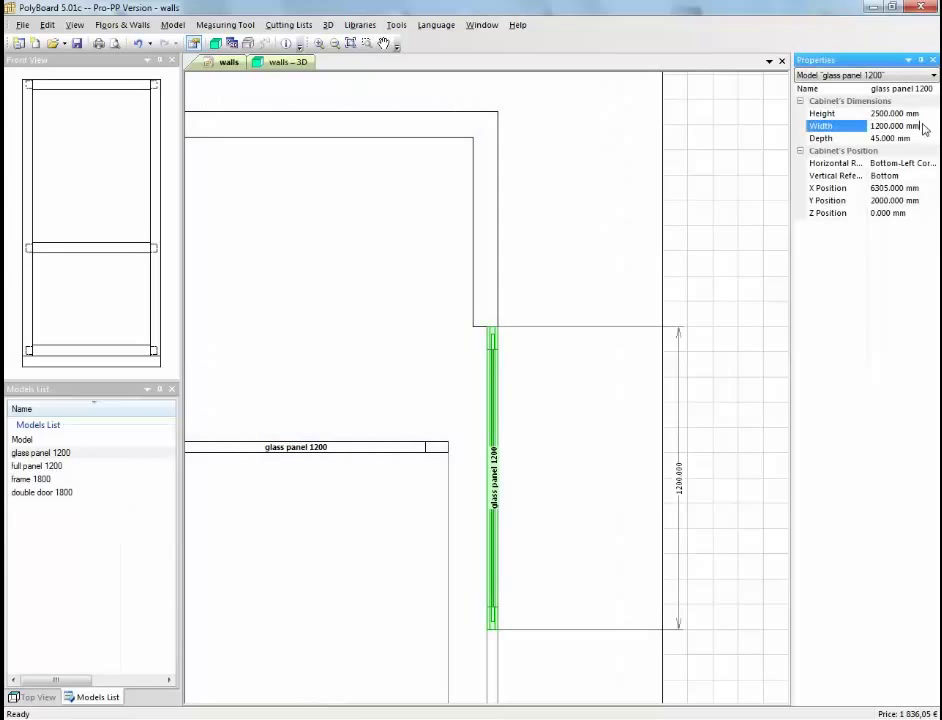
pyautogui.moveTo(926, 124); pyautogui.dragTo(863, 132)
pyautogui.write('455')
pyautogui.press('Return')
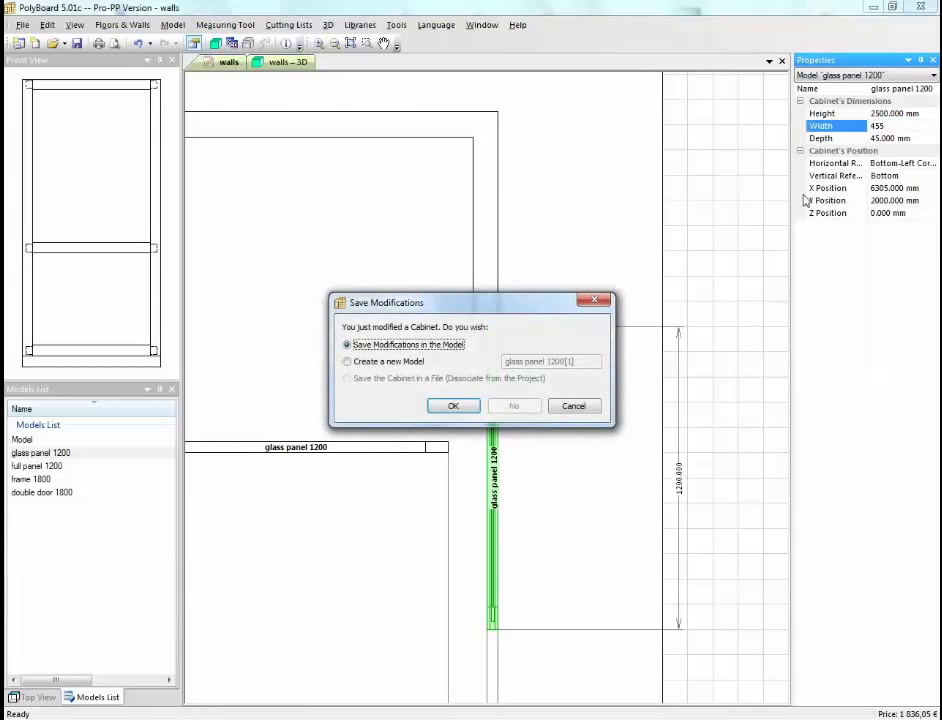
pyautogui.click(347, 361)
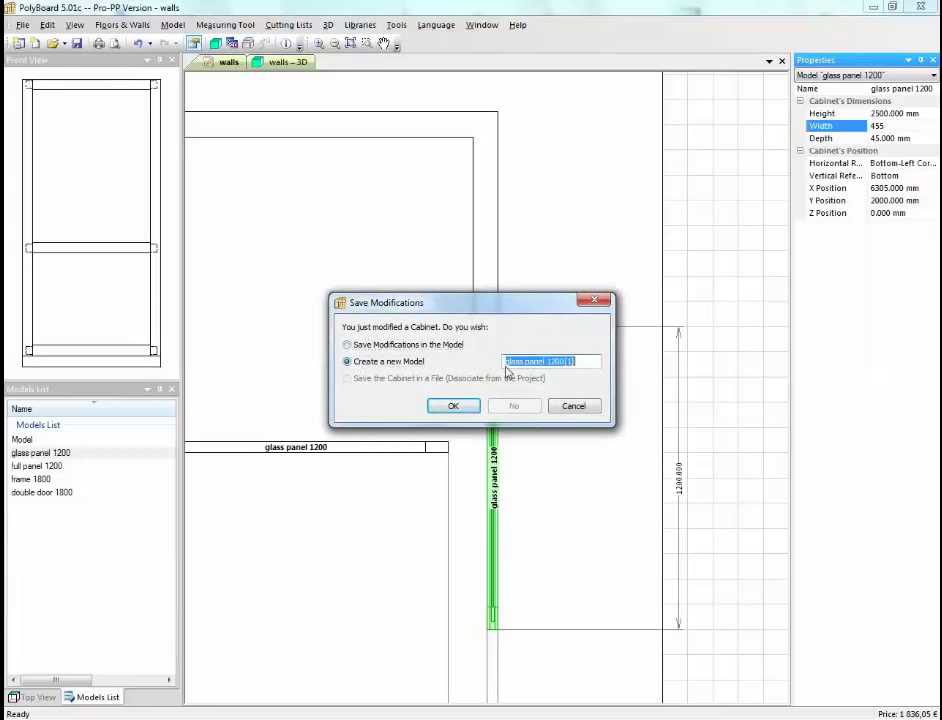
pyautogui.click(573, 363)
pyautogui.doubleClick(548, 366)
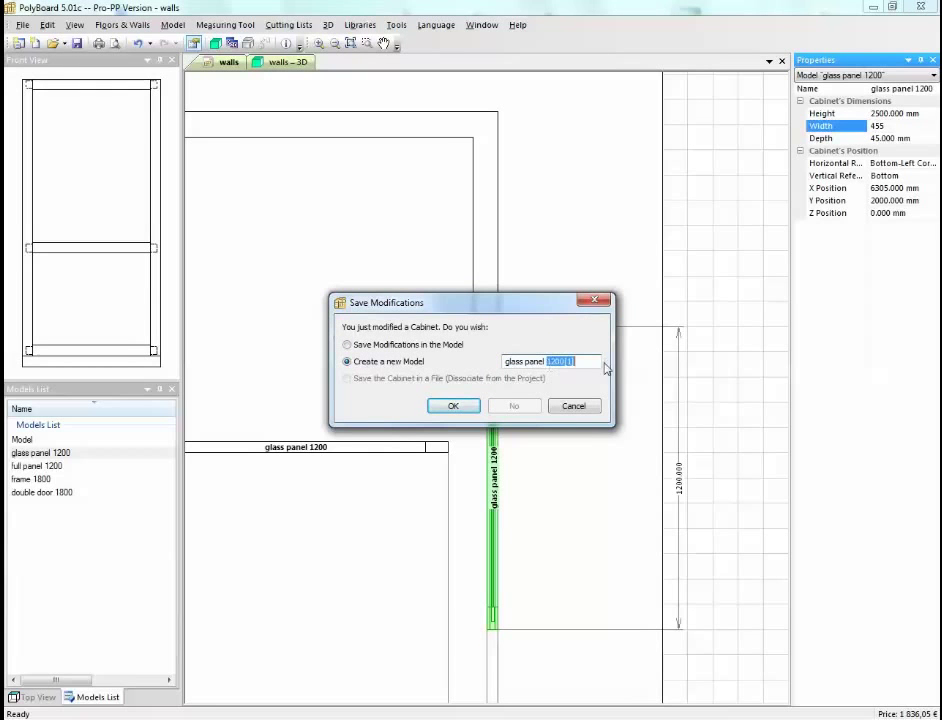
pyautogui.write('455')
pyautogui.click(451, 405)
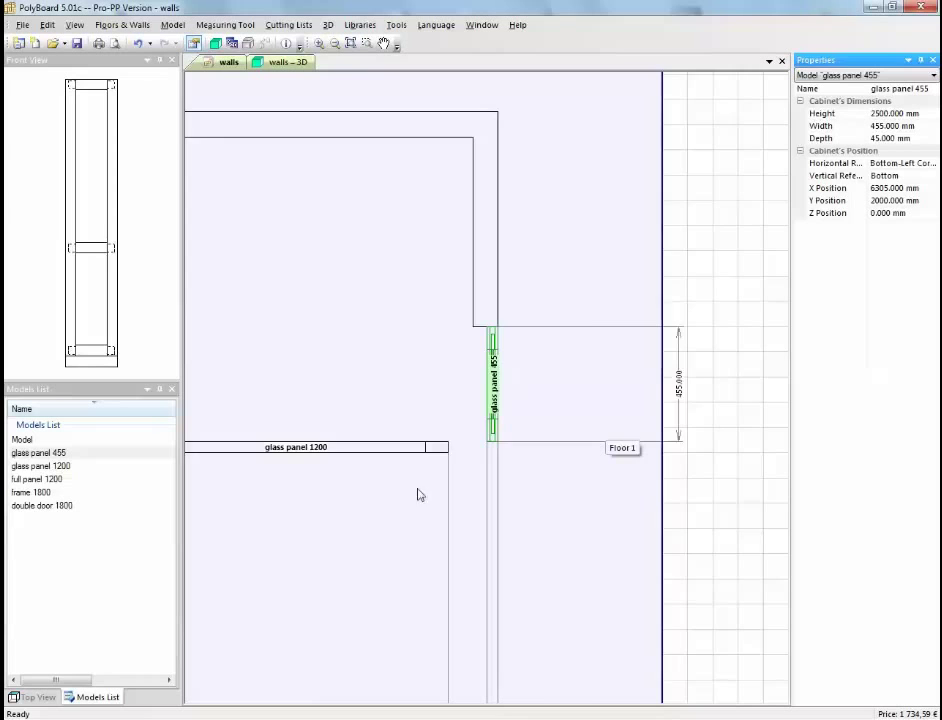
# Measure the horizontal distance from the end of frame 1800 to the outer face of glass panel 455
pyautogui.moveTo(416, 494); pyautogui.dragTo(547, 463, button='middle')
pyautogui.click(231, 43)
pyautogui.click(225, 24)
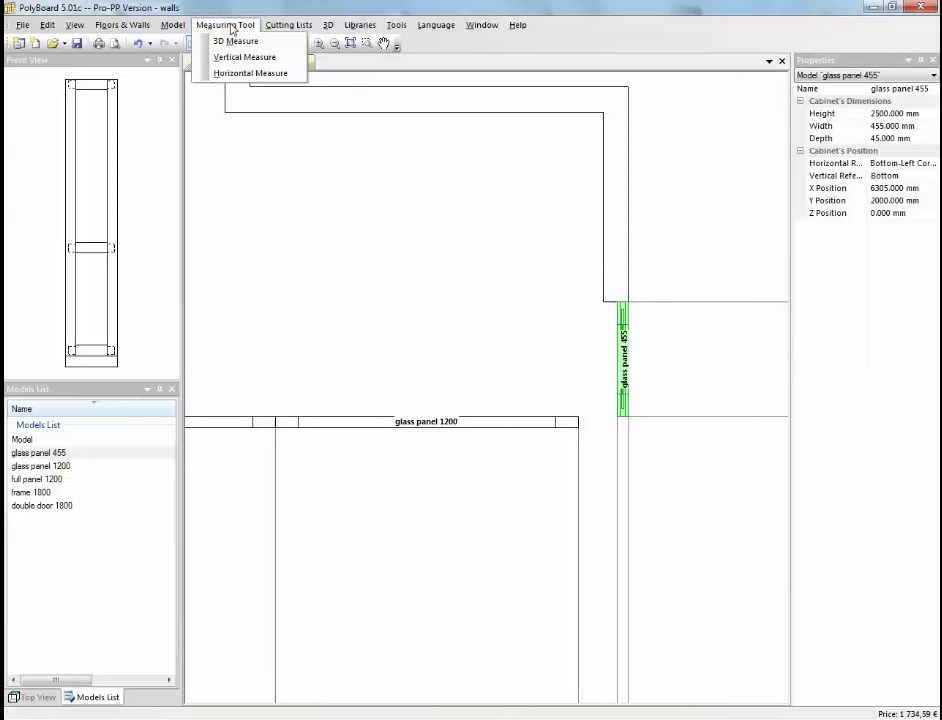
pyautogui.click(250, 71)
pyautogui.click(283, 428)
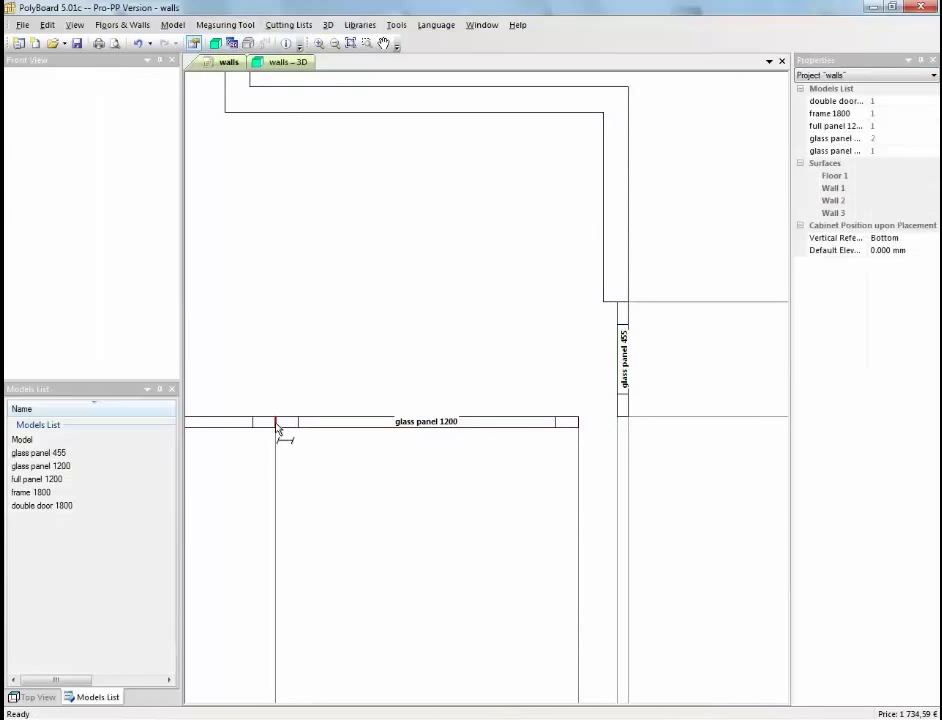
pyautogui.click(628, 416)
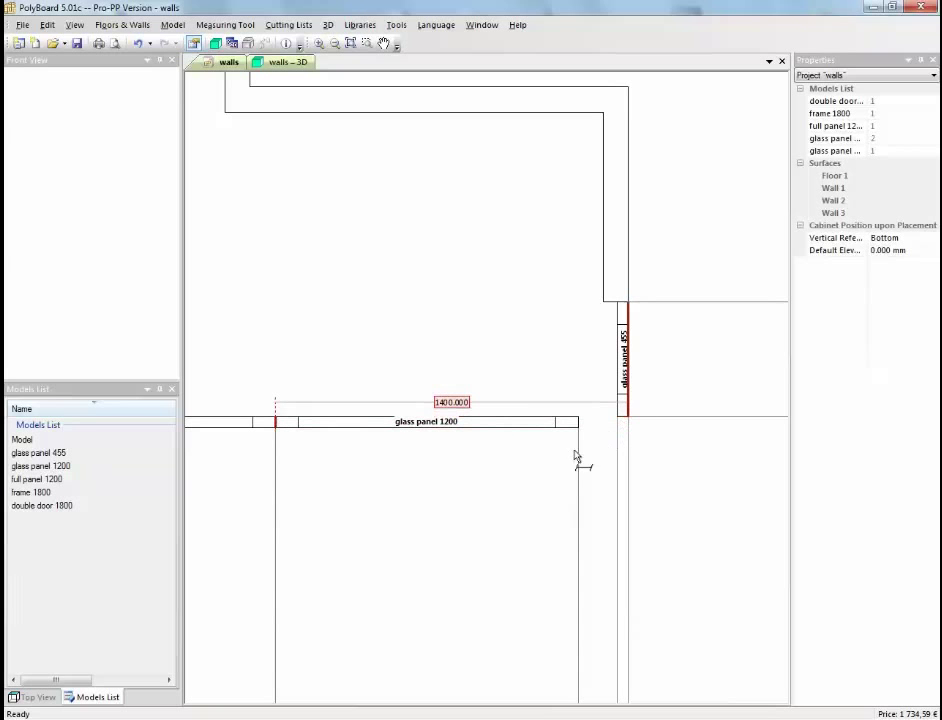
# Set the width of the glass panel 1200 beside frame 1800 to 1400 mm and save it as a new model named glass panel 1400
pyautogui.rightClick(537, 367)
pyautogui.click(560, 376)
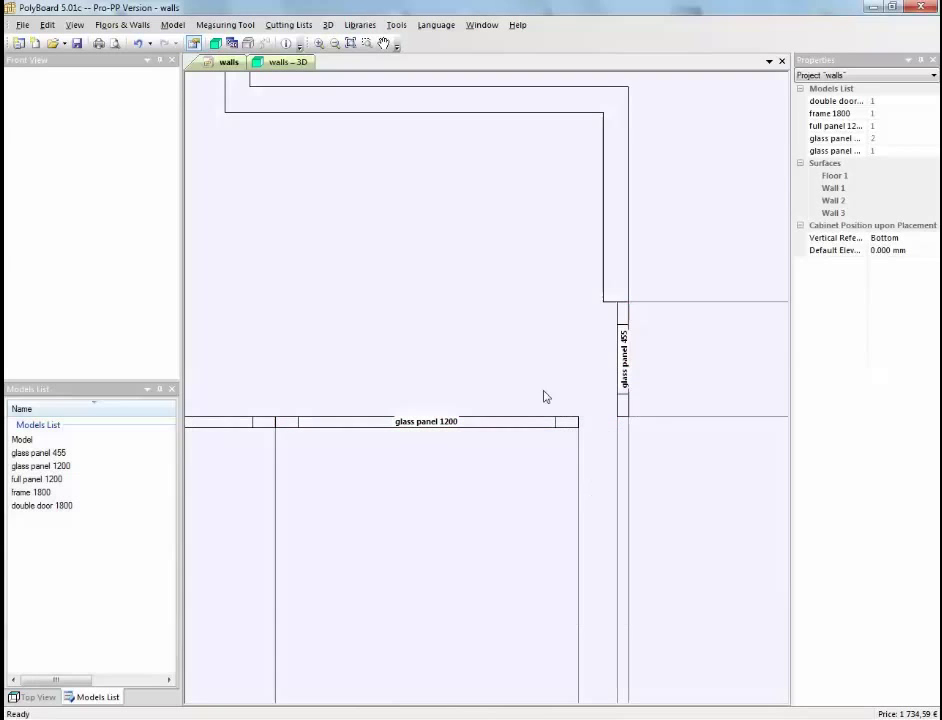
pyautogui.click(522, 424)
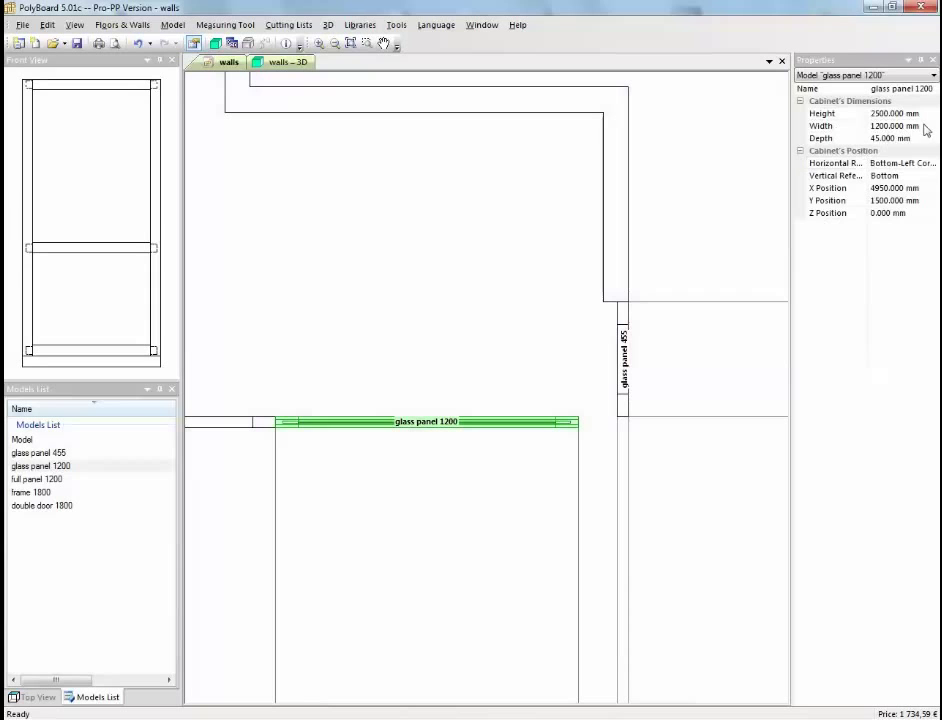
pyautogui.click(926, 126)
pyautogui.moveTo(928, 126); pyautogui.dragTo(867, 129)
pyautogui.write('1400')
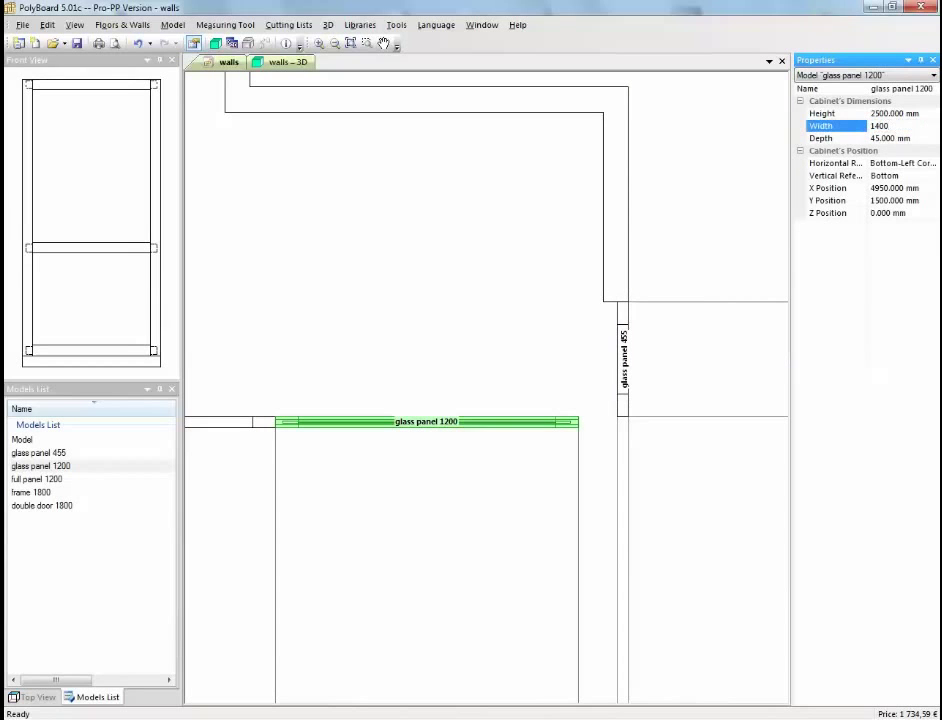
pyautogui.press('Return')
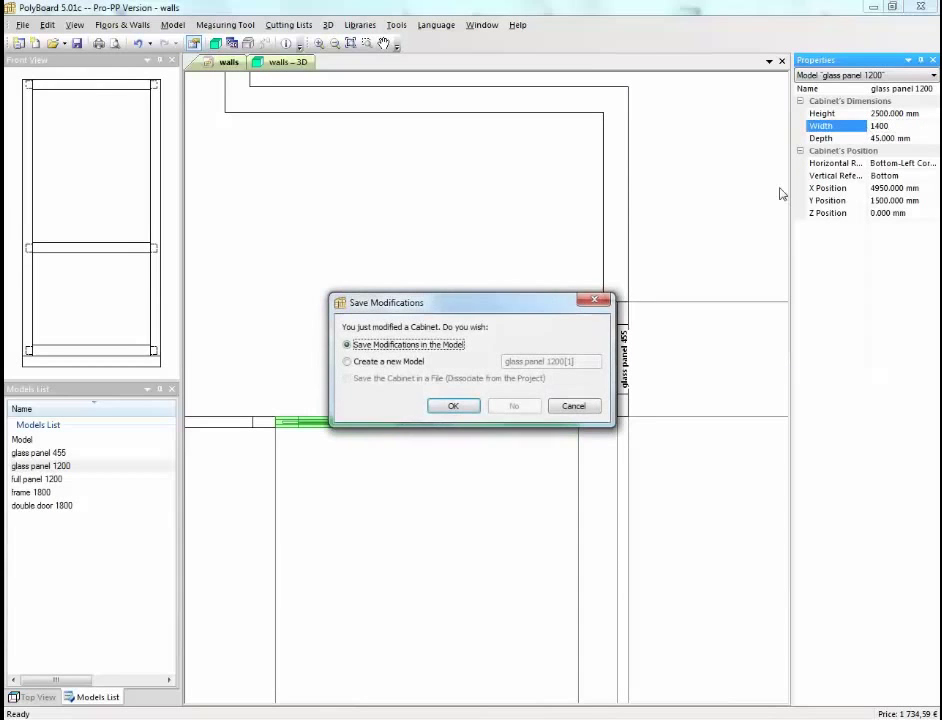
pyautogui.click(378, 362)
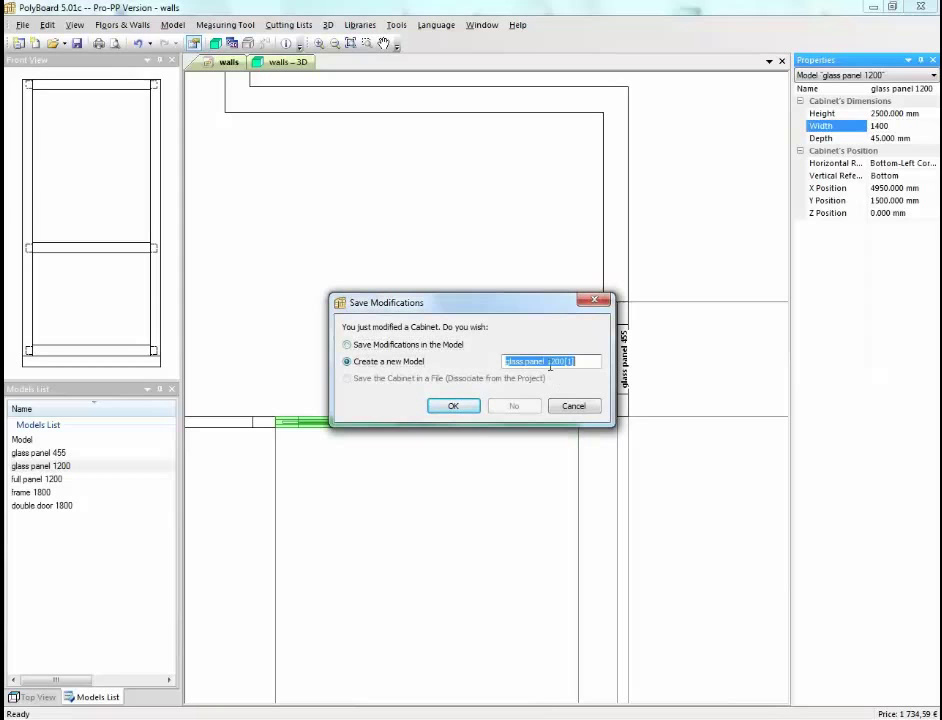
pyautogui.moveTo(549, 366); pyautogui.dragTo(607, 360)
pyautogui.write('400')
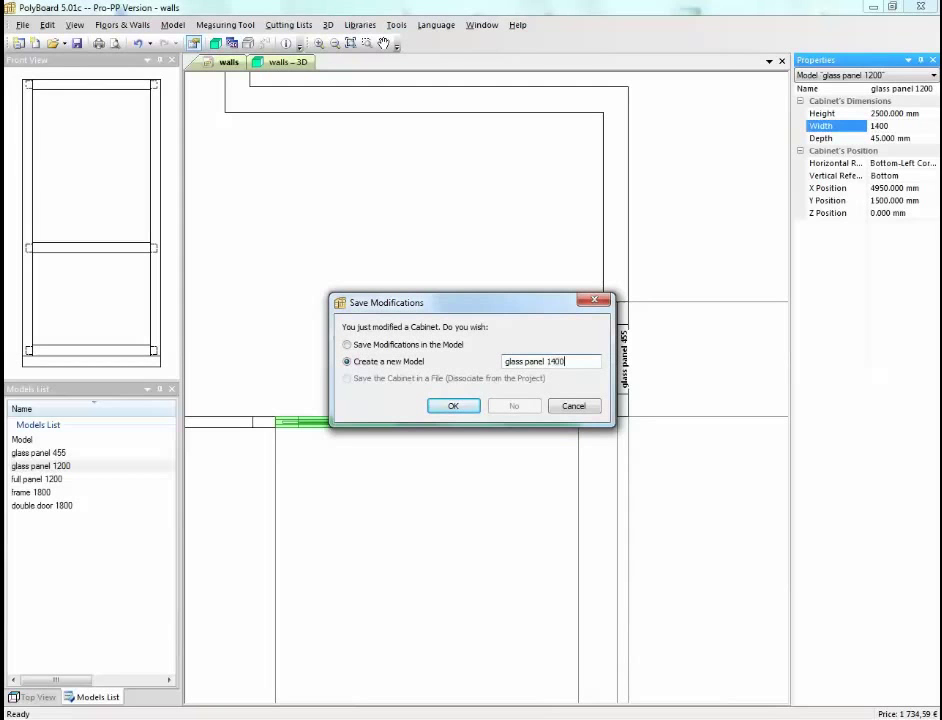
pyautogui.click(456, 405)
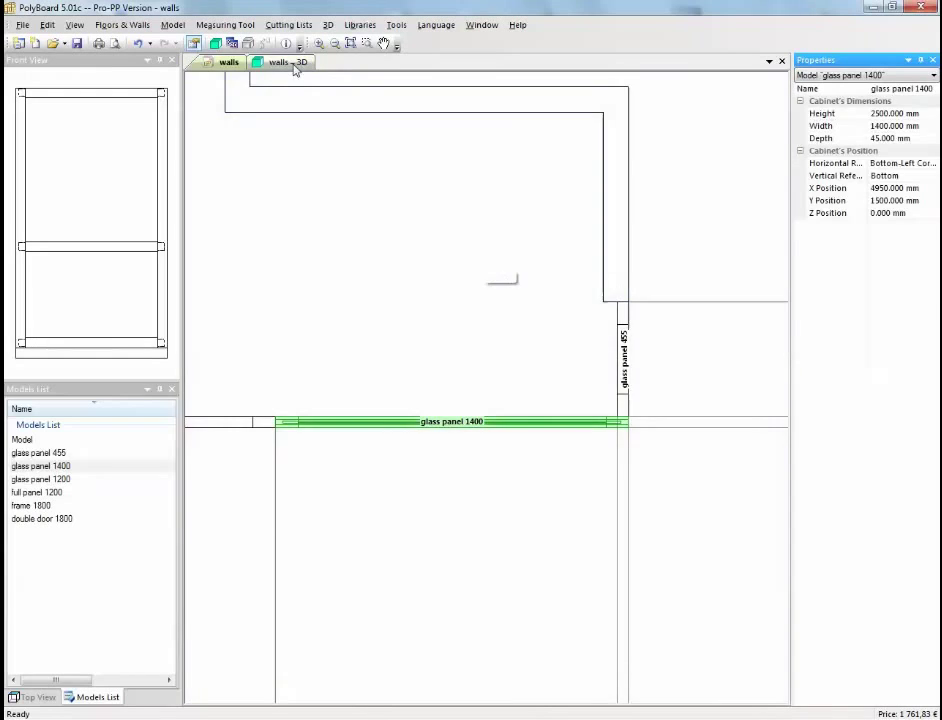
# Show the walls project in 3D from the panelled side and close the double door's leaves
pyautogui.click(292, 63)
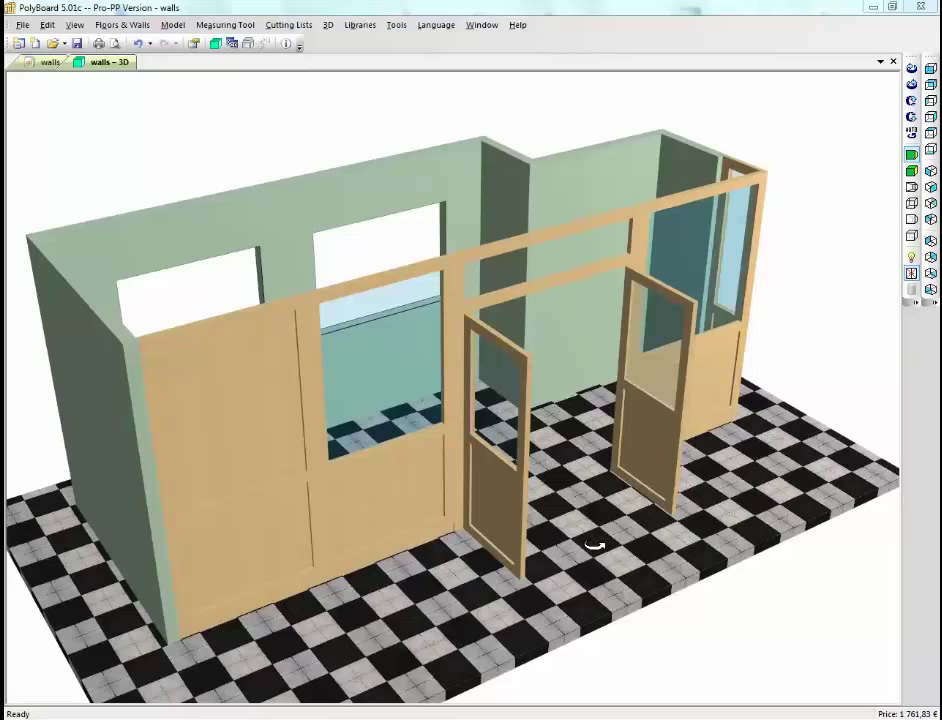
pyautogui.moveTo(595, 545); pyautogui.dragTo(606, 513)
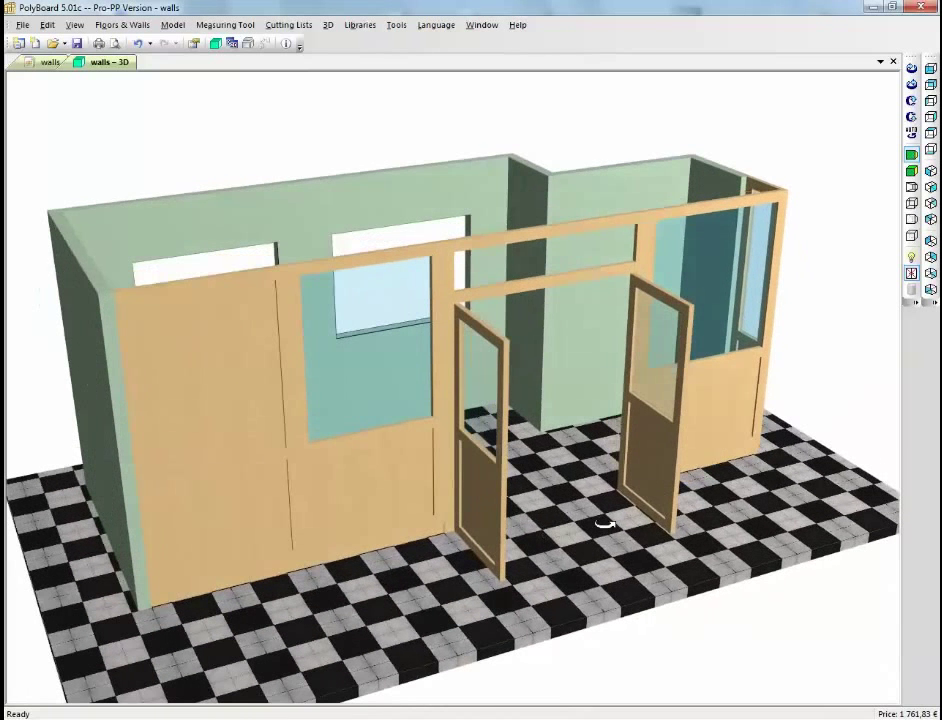
pyautogui.click(668, 212)
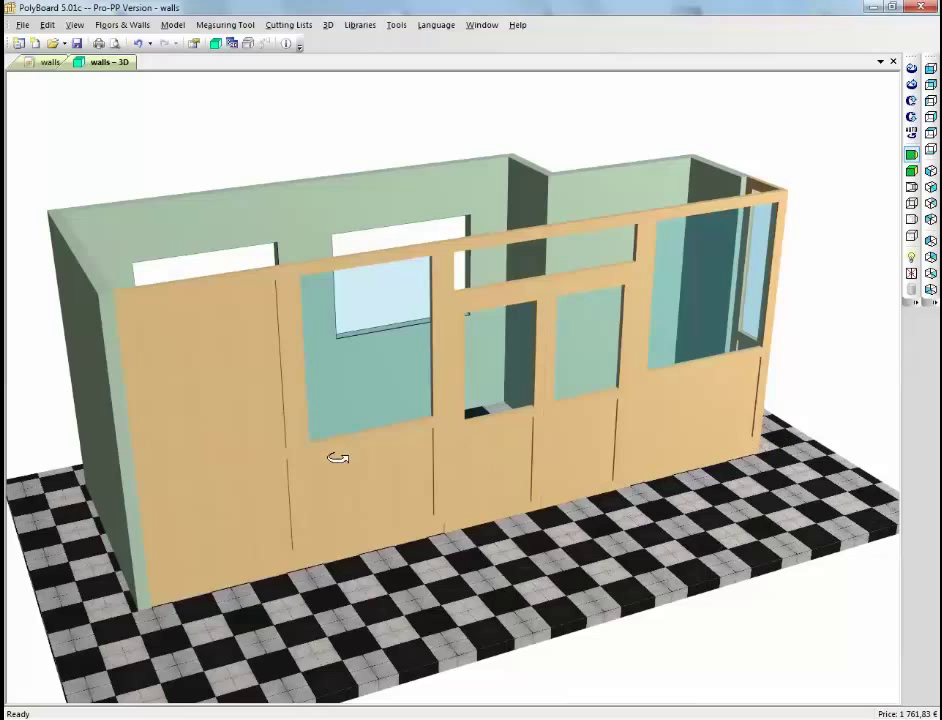
# Review the project's cutting list, going through both the panel and the bar entries
pyautogui.click(297, 28)
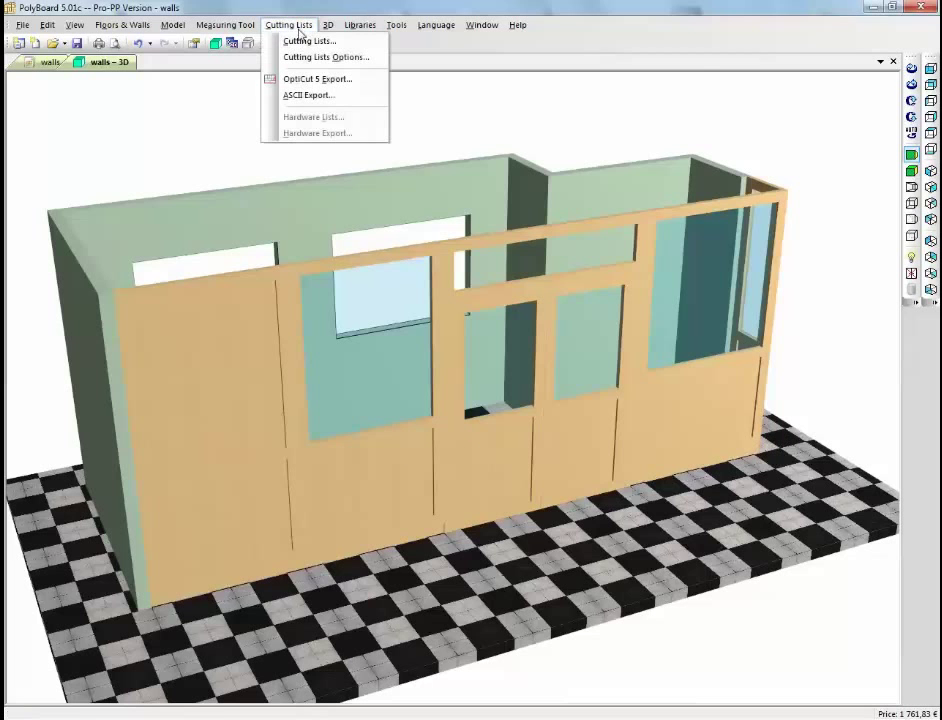
pyautogui.click(296, 40)
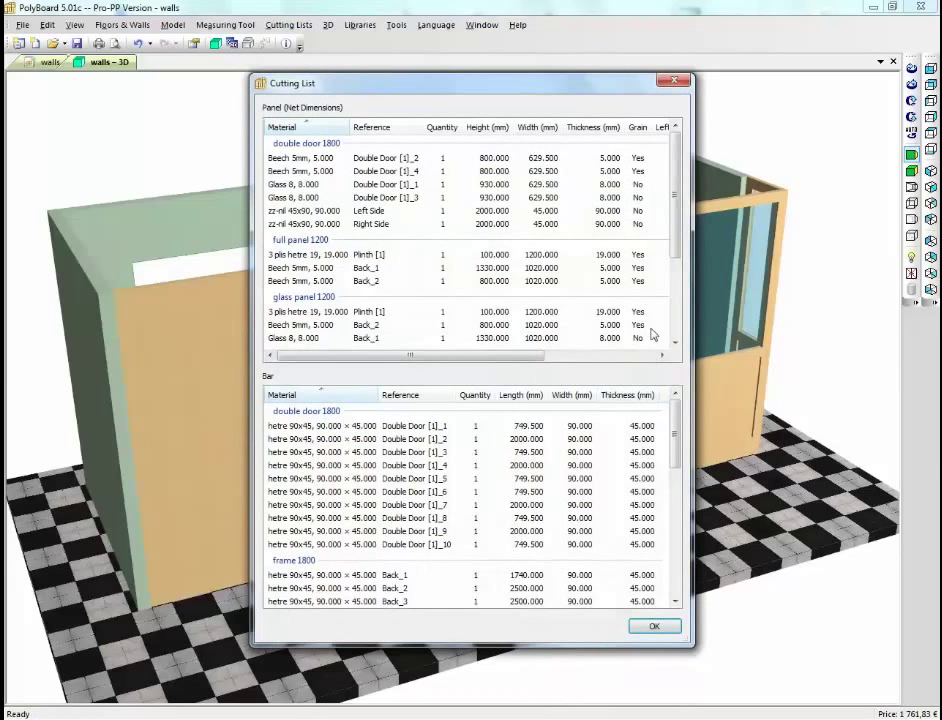
pyautogui.moveTo(675, 242); pyautogui.dragTo(675, 252)
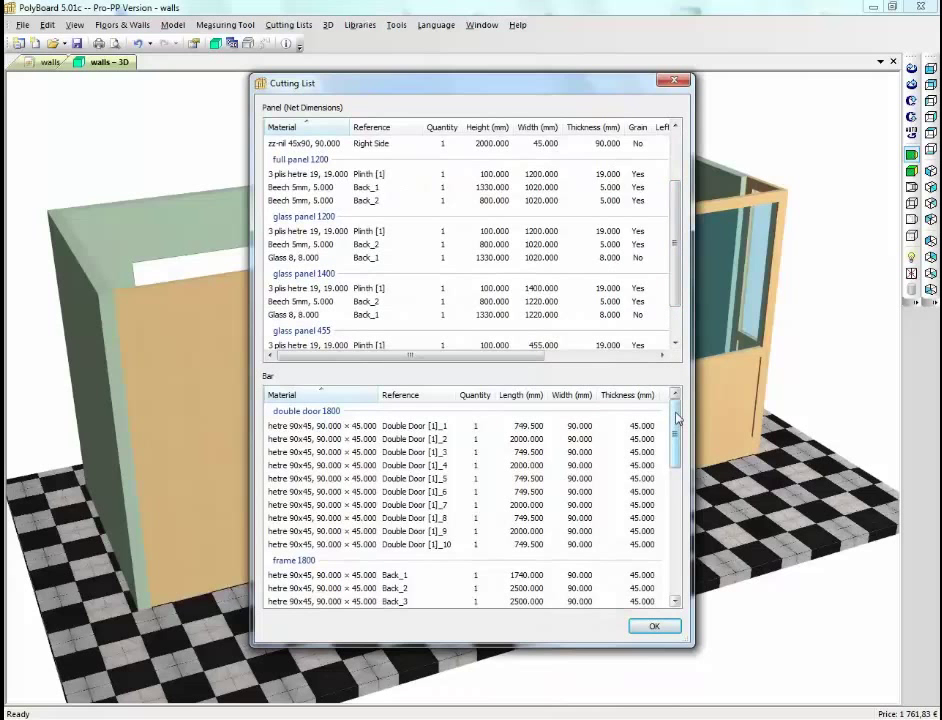
pyautogui.moveTo(676, 418); pyautogui.dragTo(681, 513)
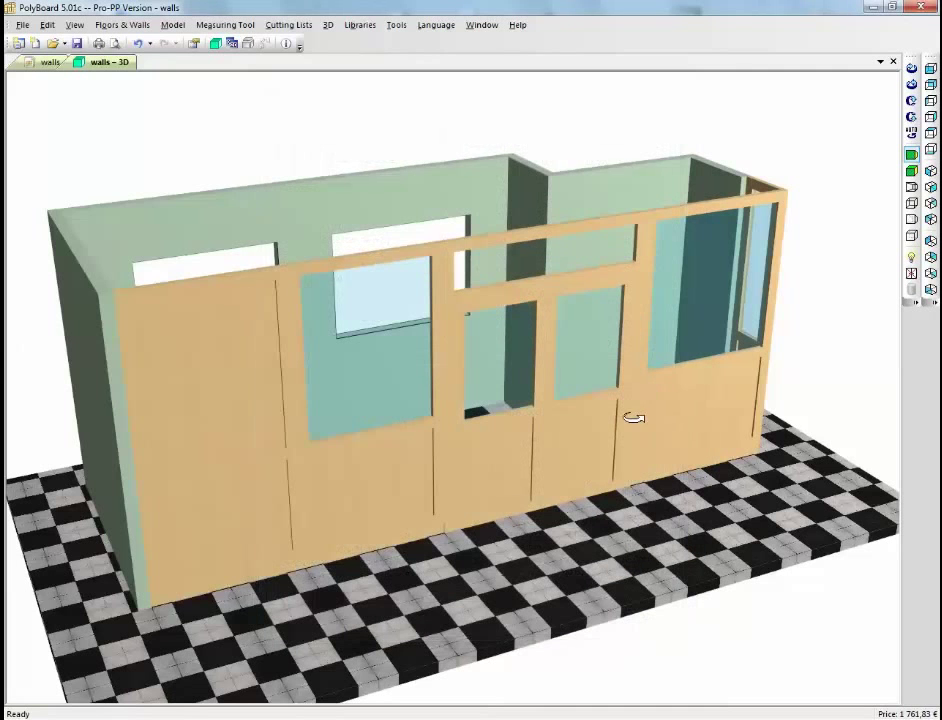
# Export the cutting list as the OptiCut 5 file walls, replacing the existing file and accepting the suggested extension for each model
pyautogui.click(290, 25)
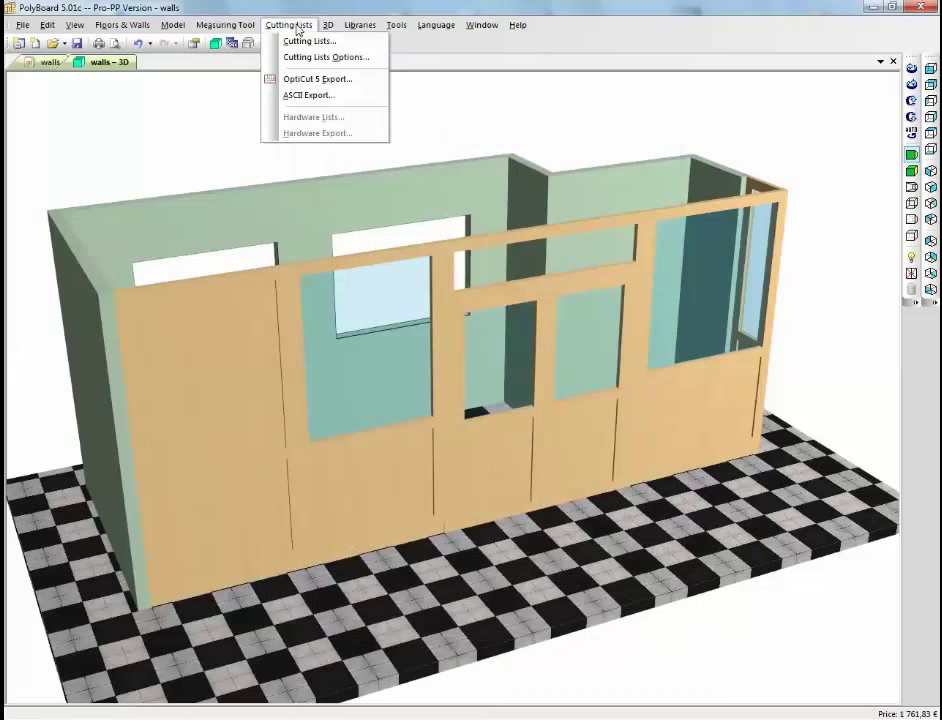
pyautogui.click(306, 87)
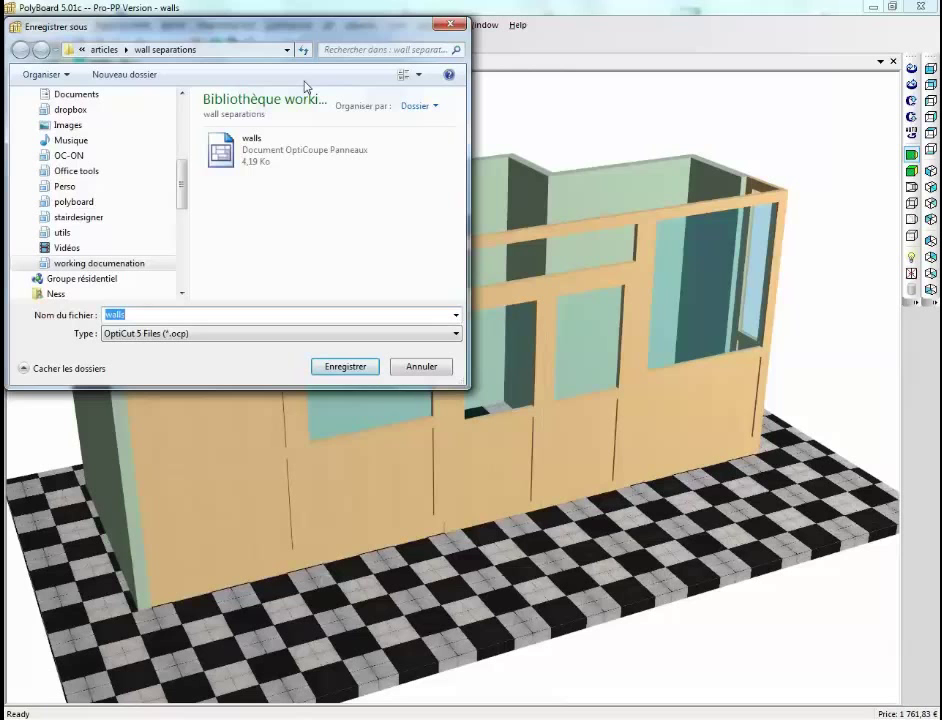
pyautogui.click(350, 367)
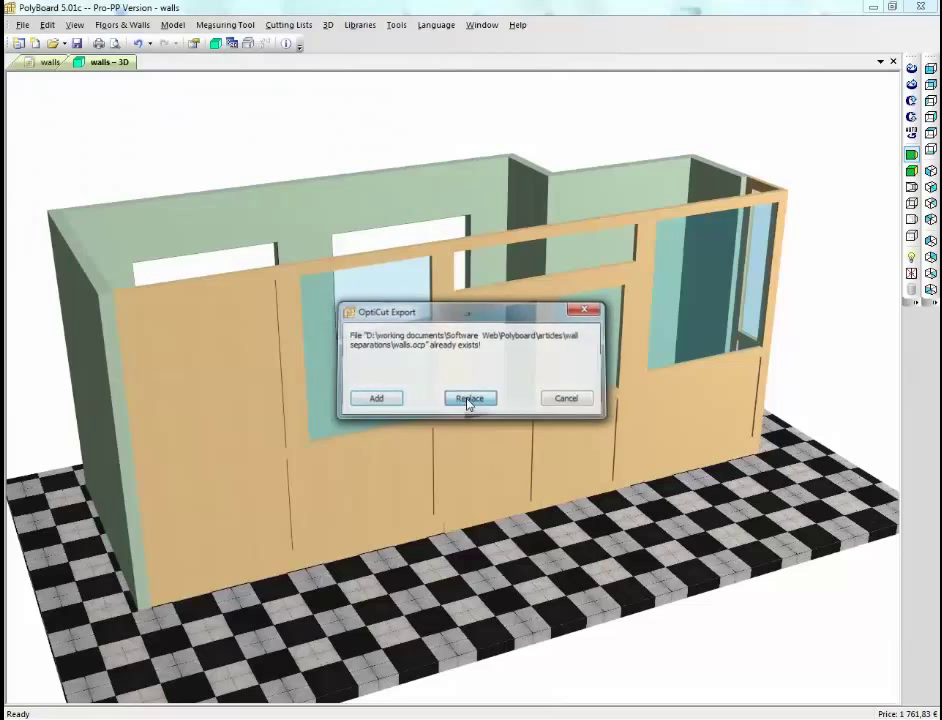
pyautogui.click(466, 404)
pyautogui.click(465, 383)
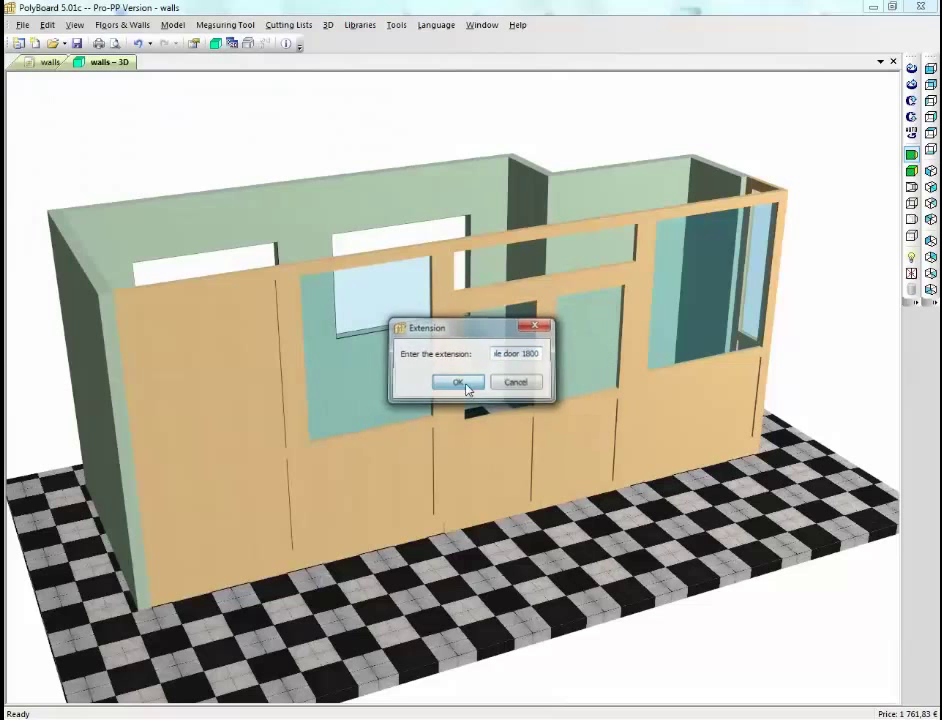
pyautogui.click(465, 383)
pyautogui.click(465, 383)
pyautogui.click(466, 384)
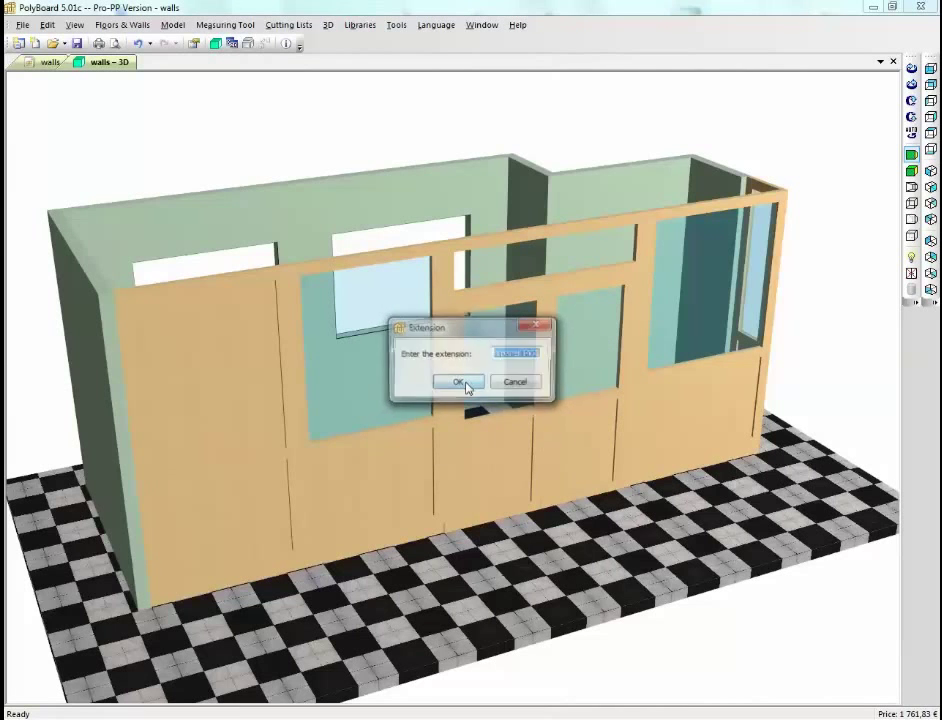
pyautogui.click(466, 384)
pyautogui.click(466, 384)
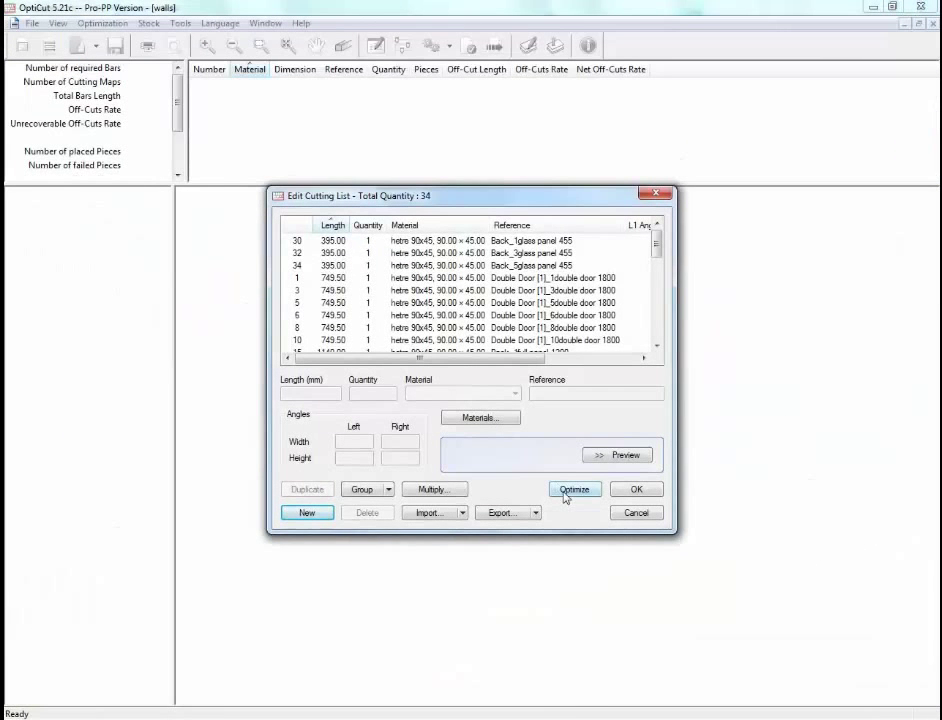
# Switch to OptiCut, optimize the exported bar cutting list and view cutting map 5 of 11
pyautogui.click(566, 492)
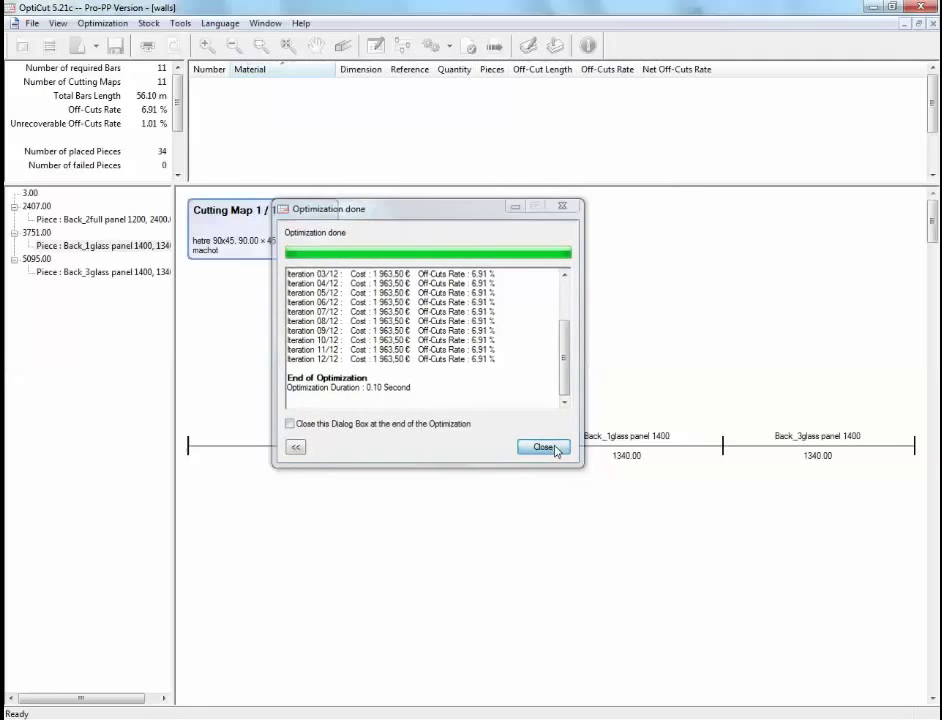
pyautogui.click(555, 449)
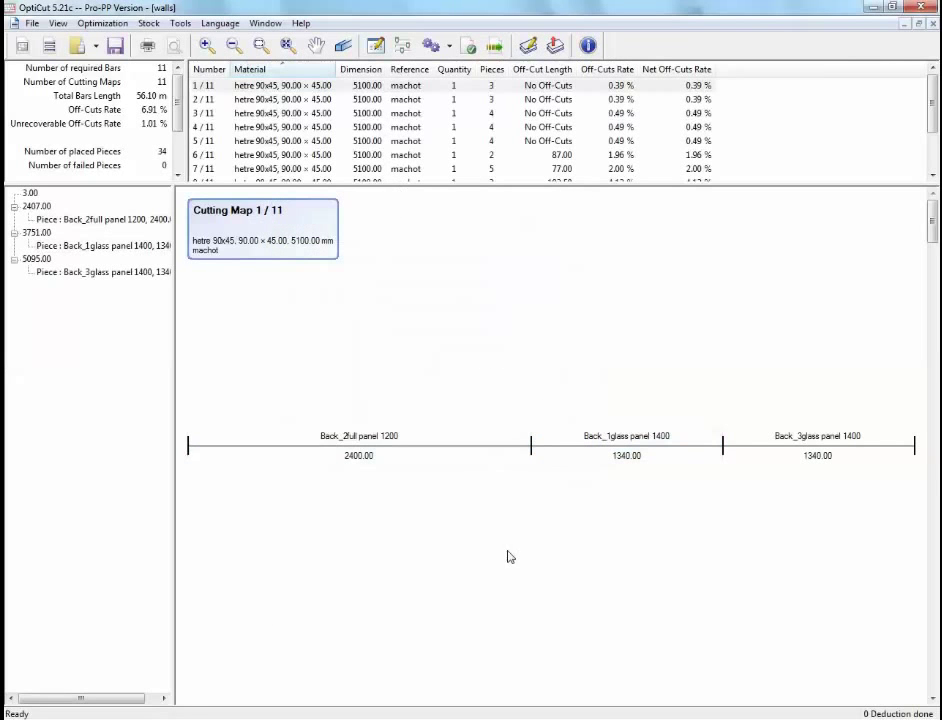
pyautogui.click(420, 143)
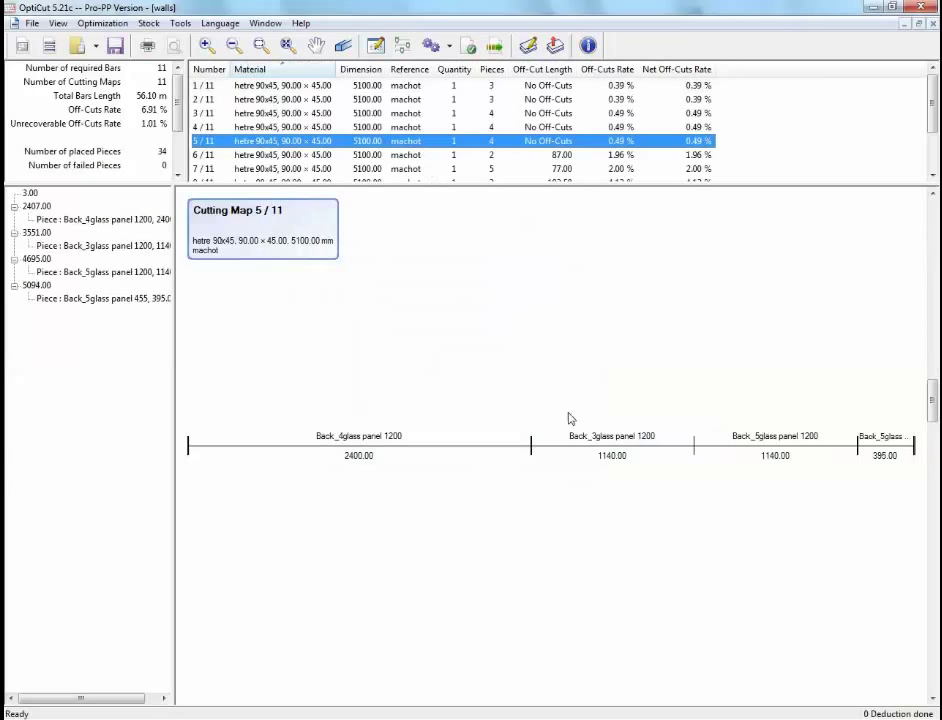
pyautogui.scroll(-2, 603, 441)
pyautogui.scroll(1, 603, 441)
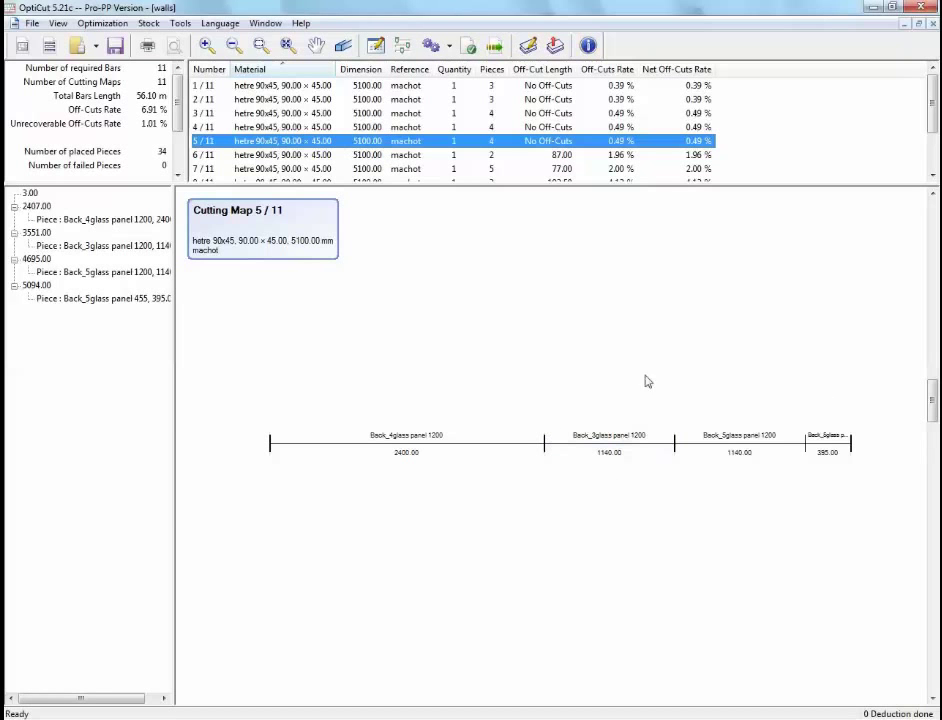
# Import the walls file from the wall separations folder into a new panel cutting list and optimize it
pyautogui.click(21, 45)
pyautogui.click(300, 527)
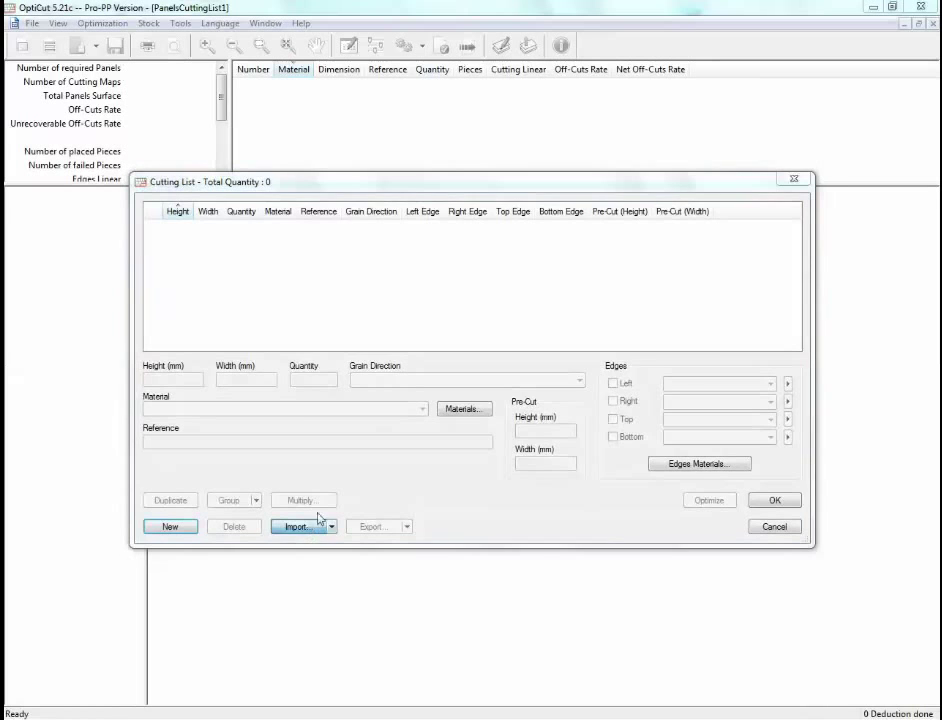
pyautogui.click(321, 330)
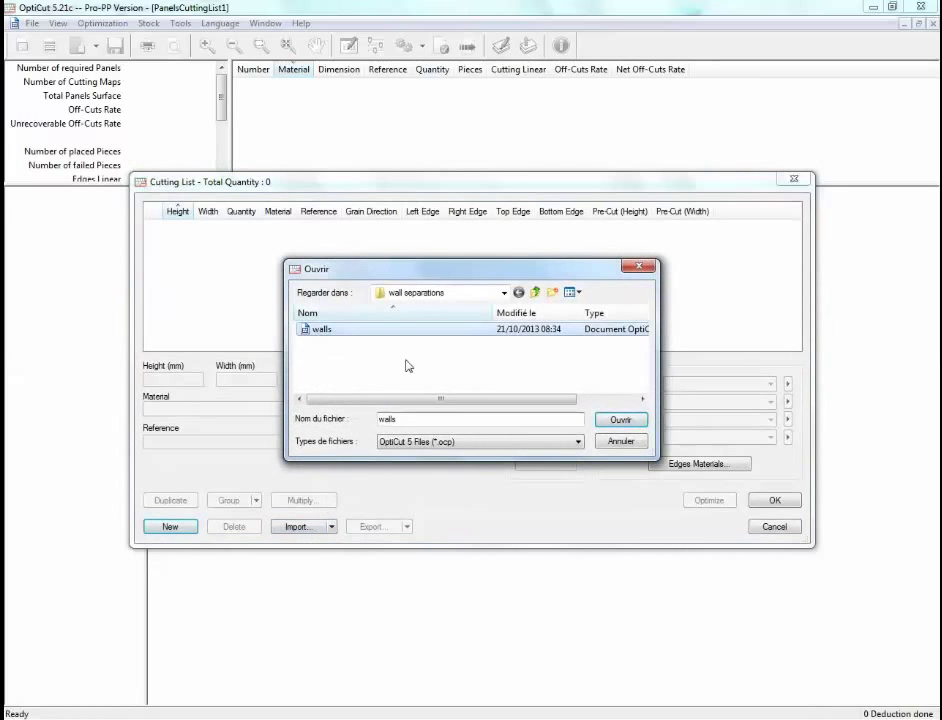
pyautogui.click(620, 419)
pyautogui.click(708, 502)
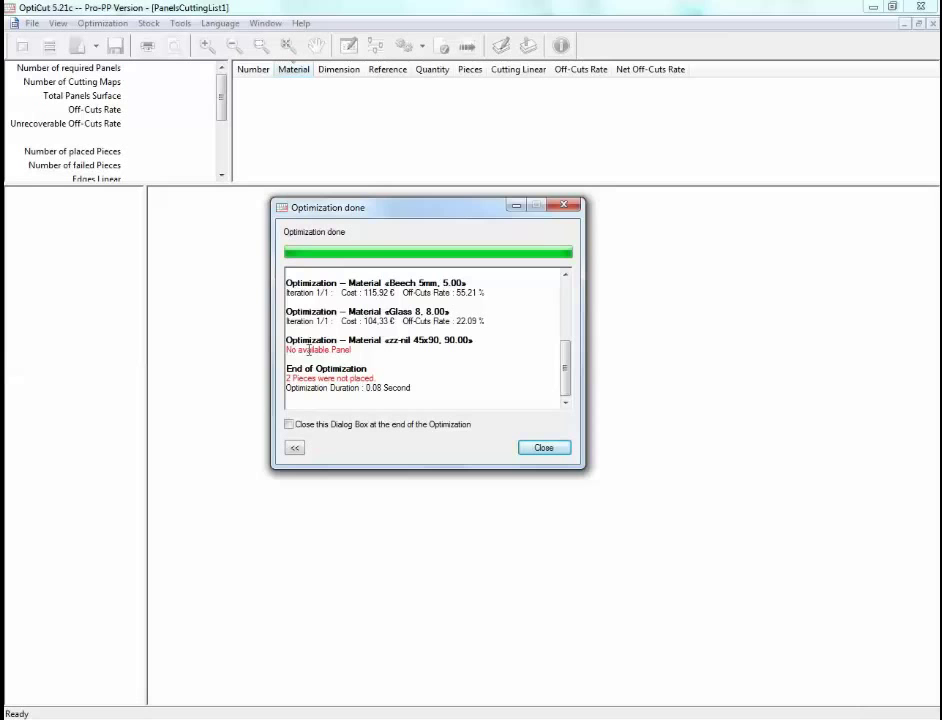
pyautogui.click(549, 450)
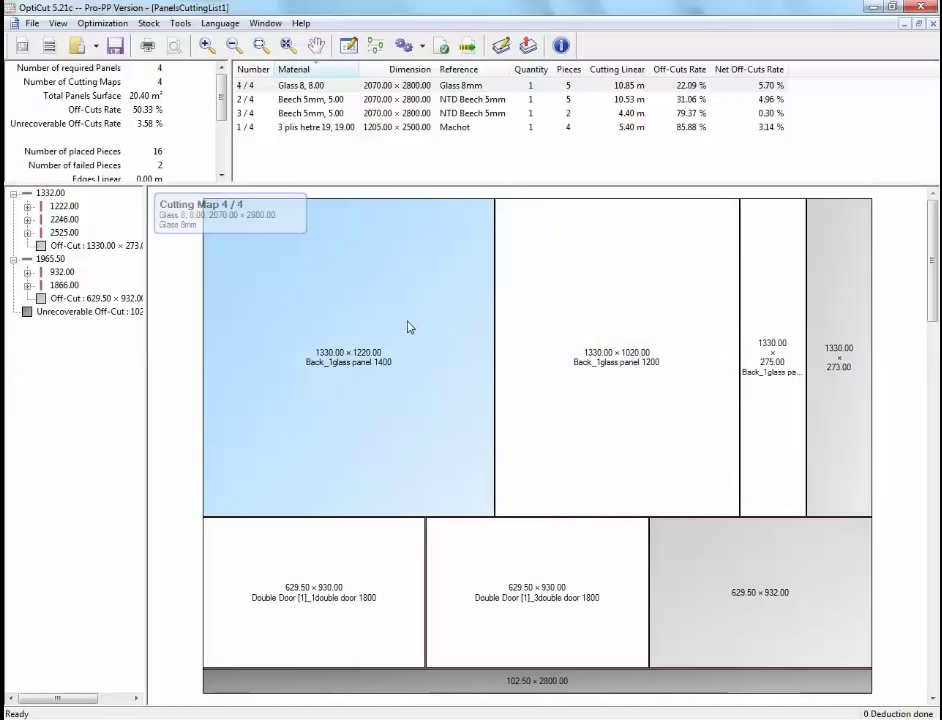
# Examine the panel cutting maps for the Beech 5mm sheets and the 3 plis hetre 19 sheet
pyautogui.click(312, 101)
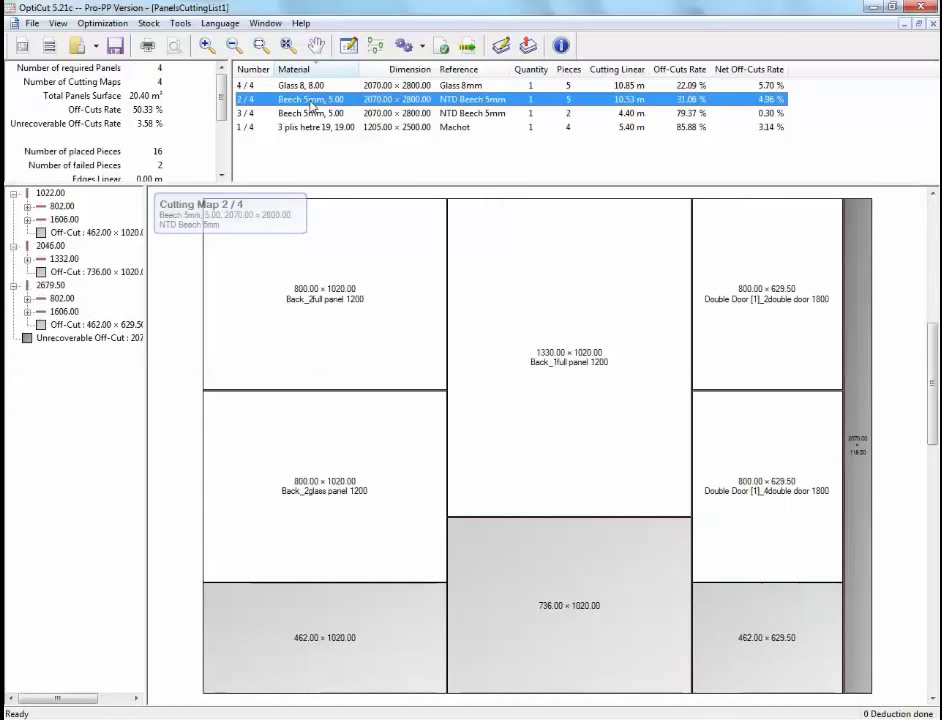
pyautogui.click(312, 114)
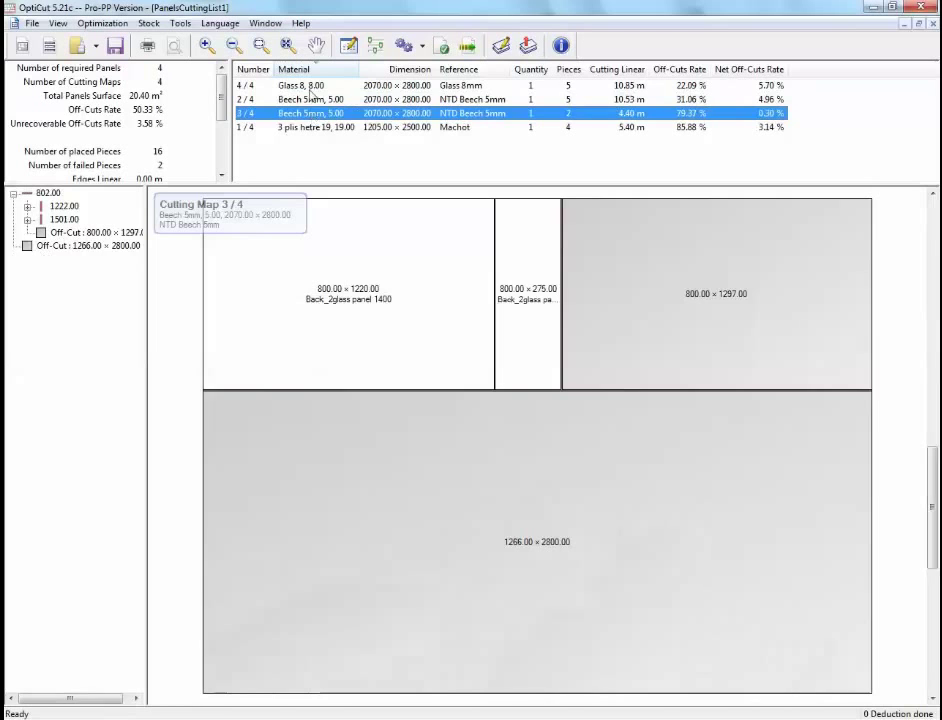
pyautogui.click(311, 99)
pyautogui.click(316, 115)
pyautogui.click(311, 100)
pyautogui.click(317, 128)
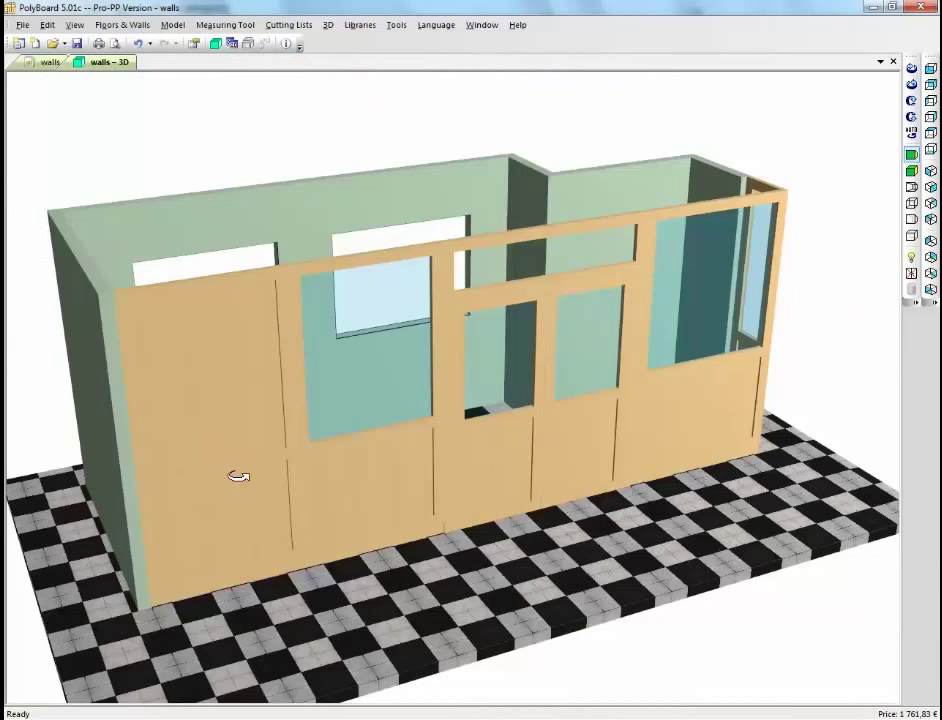
# Switch back to PolyBoard and review the complete partition in 3D and in the dimensioned floor plan
pyautogui.moveTo(238, 476); pyautogui.dragTo(276, 505)
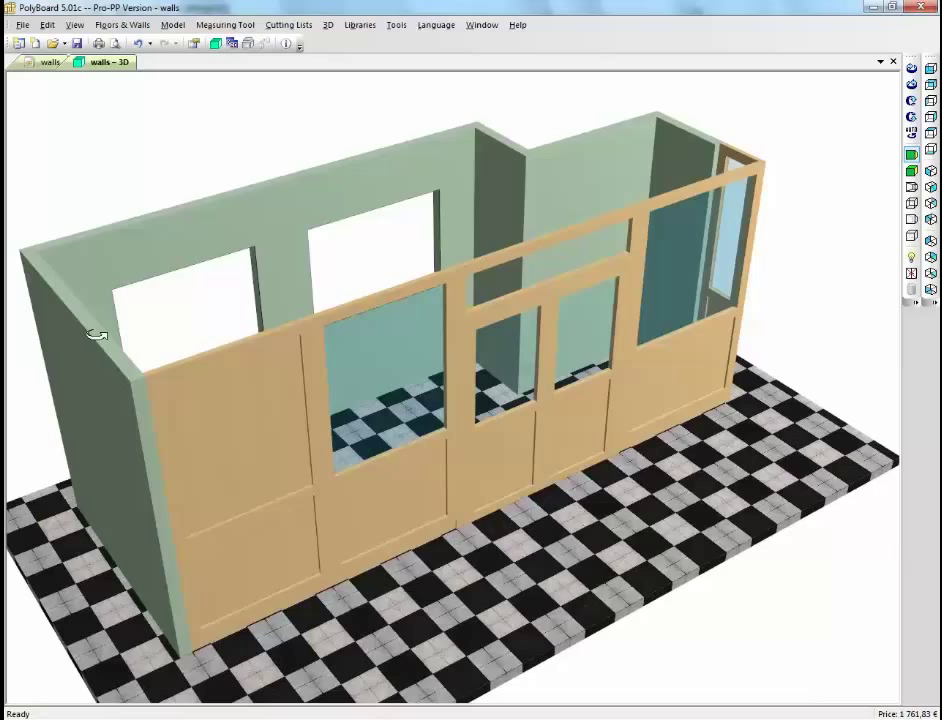
pyautogui.click(46, 62)
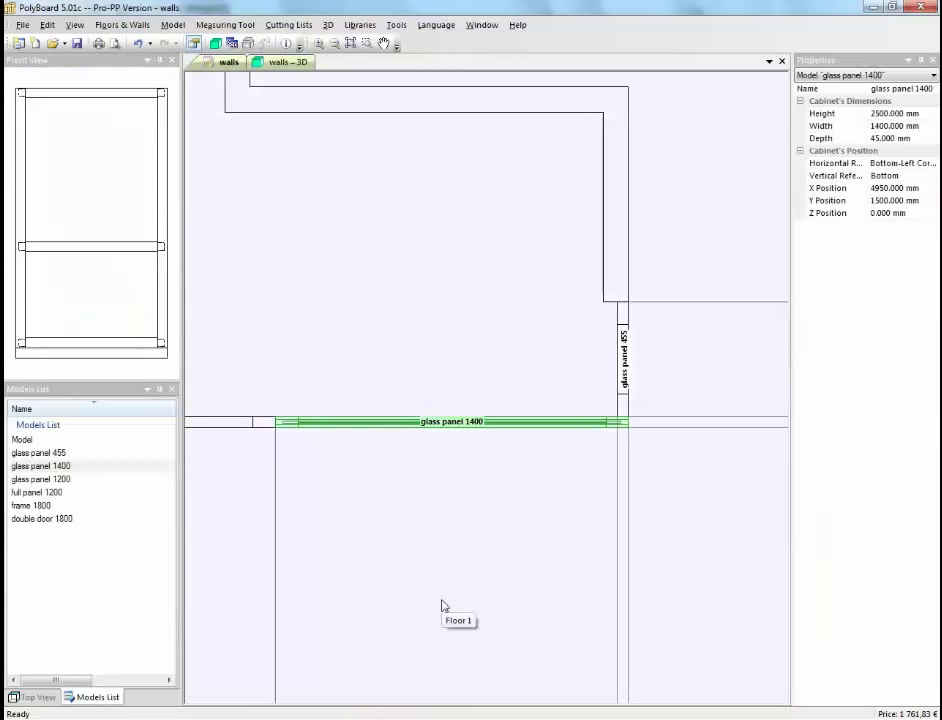
pyautogui.scroll(-4, 452, 515)
pyautogui.moveTo(479, 518); pyautogui.dragTo(738, 473, button='middle')
pyautogui.scroll(-2, 735, 473)
pyautogui.moveTo(603, 473); pyautogui.dragTo(509, 472, button='middle')
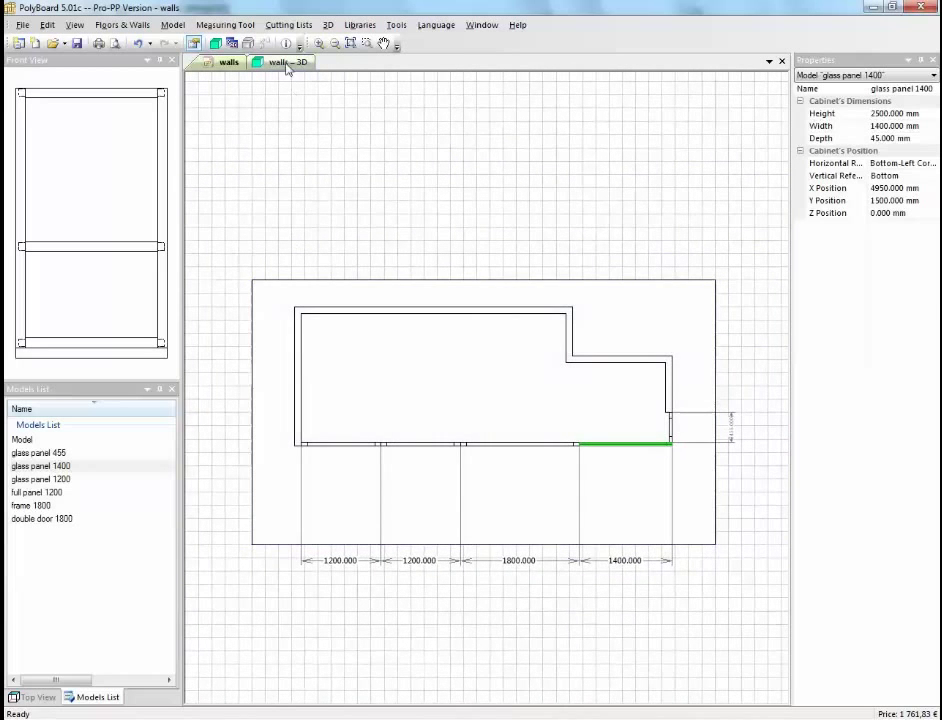
pyautogui.click(214, 44)
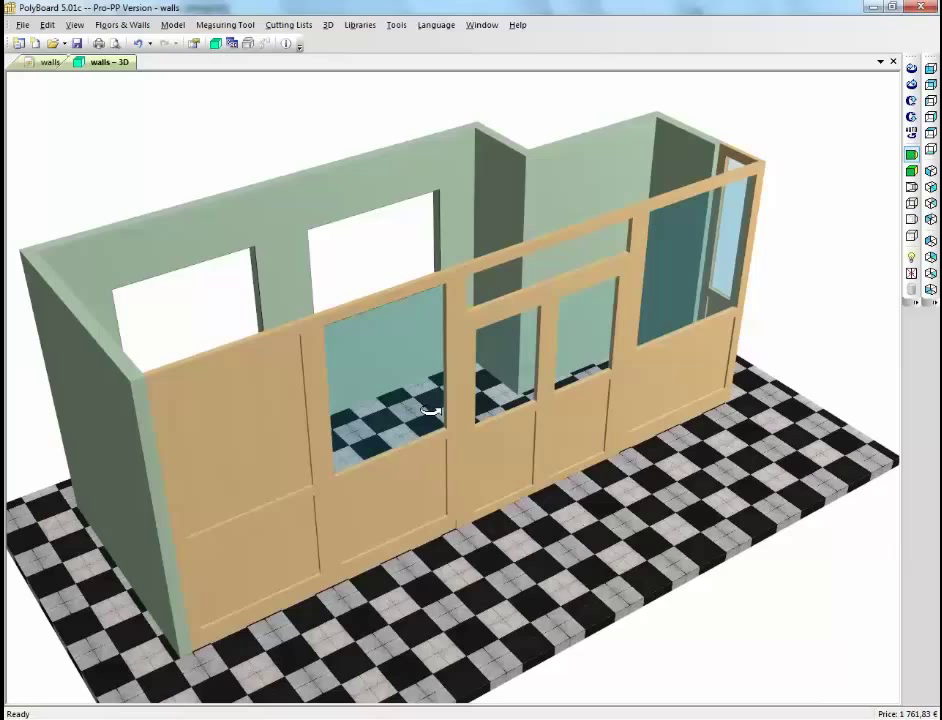